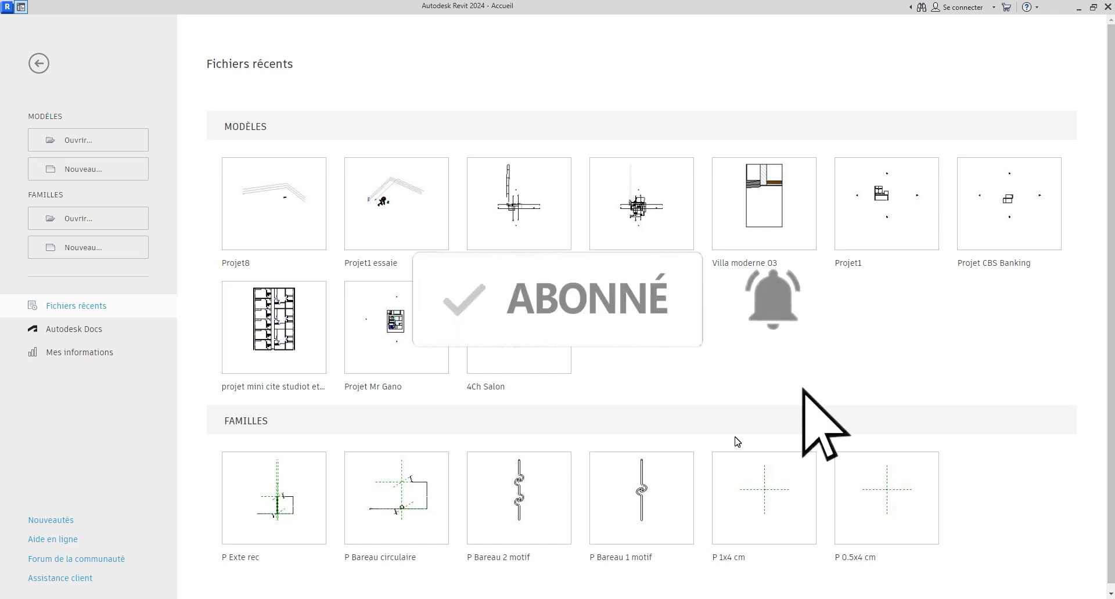
Step: Create a new project from the architectural template (Gabarit architectural)
click(87, 172)
click(442, 238)
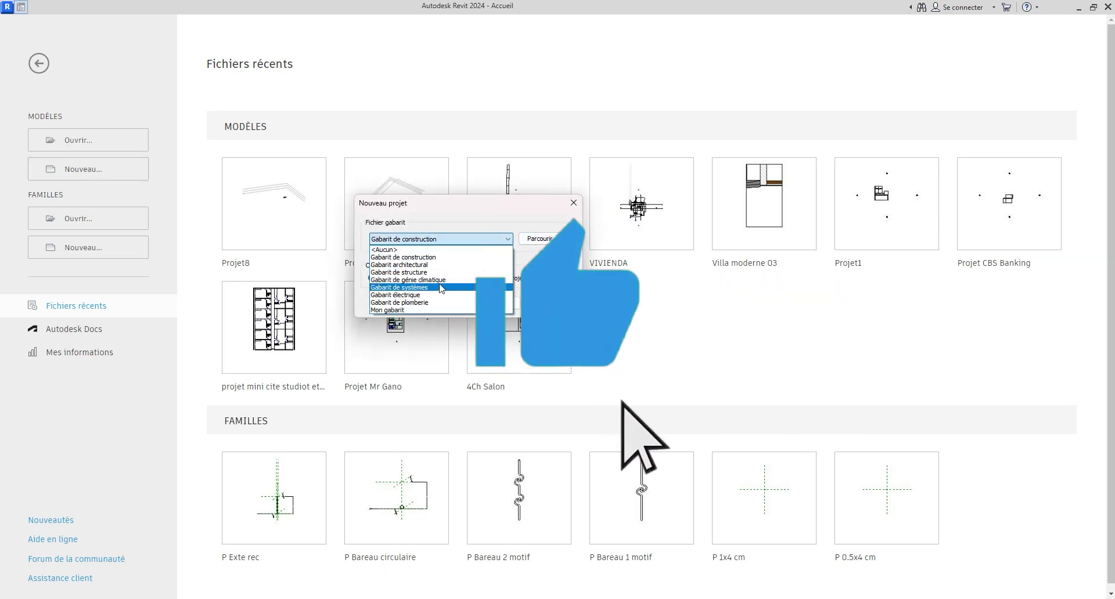
click(415, 266)
click(446, 302)
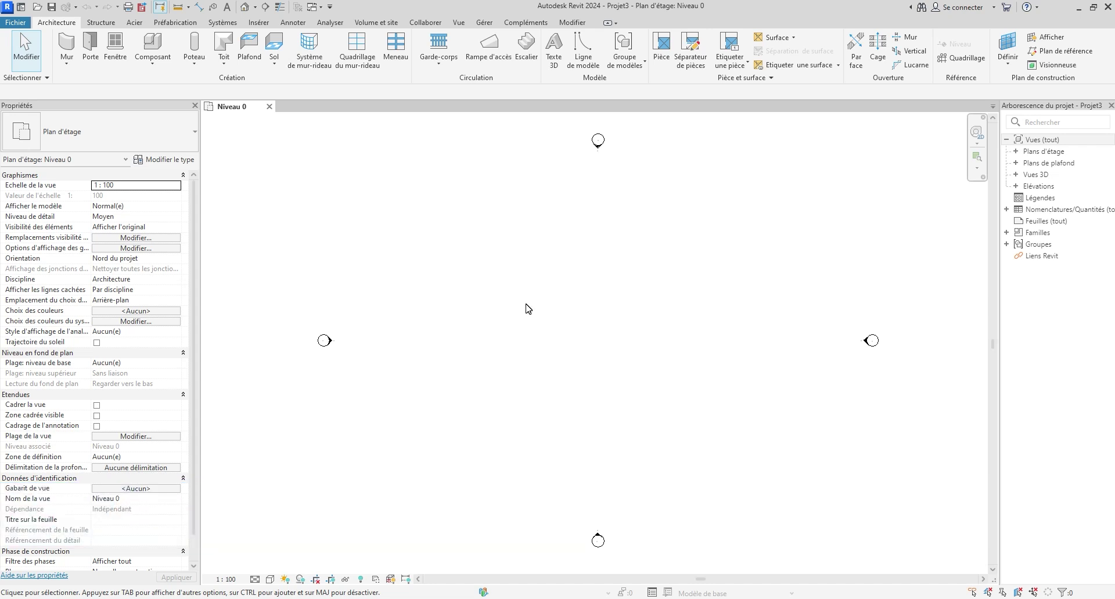
Step: Start creating a stair in the Niveau 0 plan, leaving the run tool inactive
middle_drag(596, 388, 582, 381)
middle_drag(688, 412, 666, 420)
middle_drag(545, 384, 598, 384)
click(527, 47)
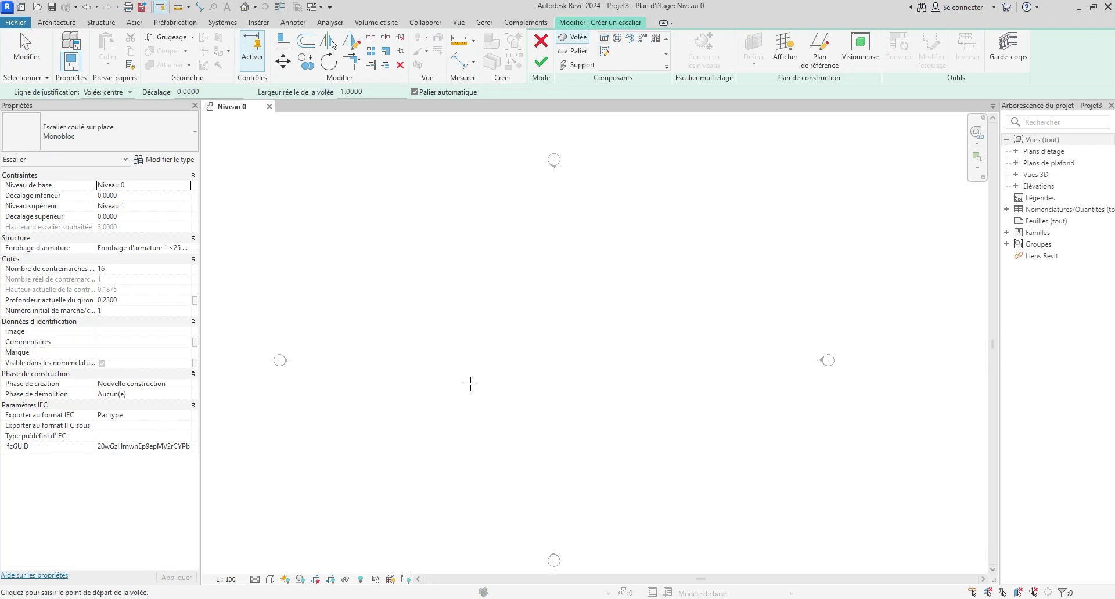
key(Escape)
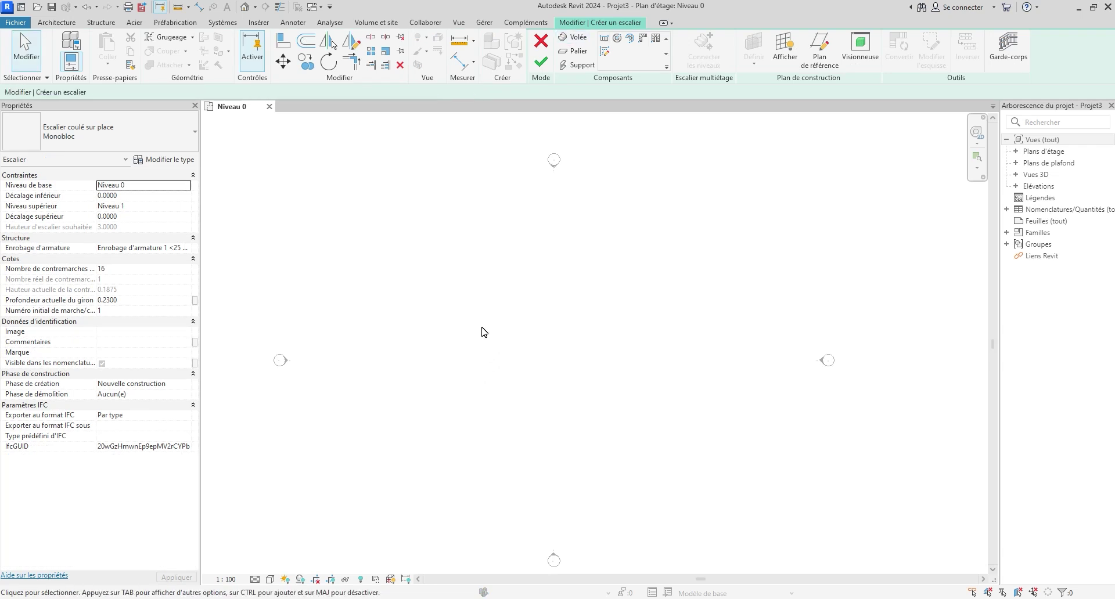
Step: Set the project's length-type unit formats to centimetres, rounded to one decimal place, and accept the units
key(u)
key(n)
click(495, 254)
click(481, 232)
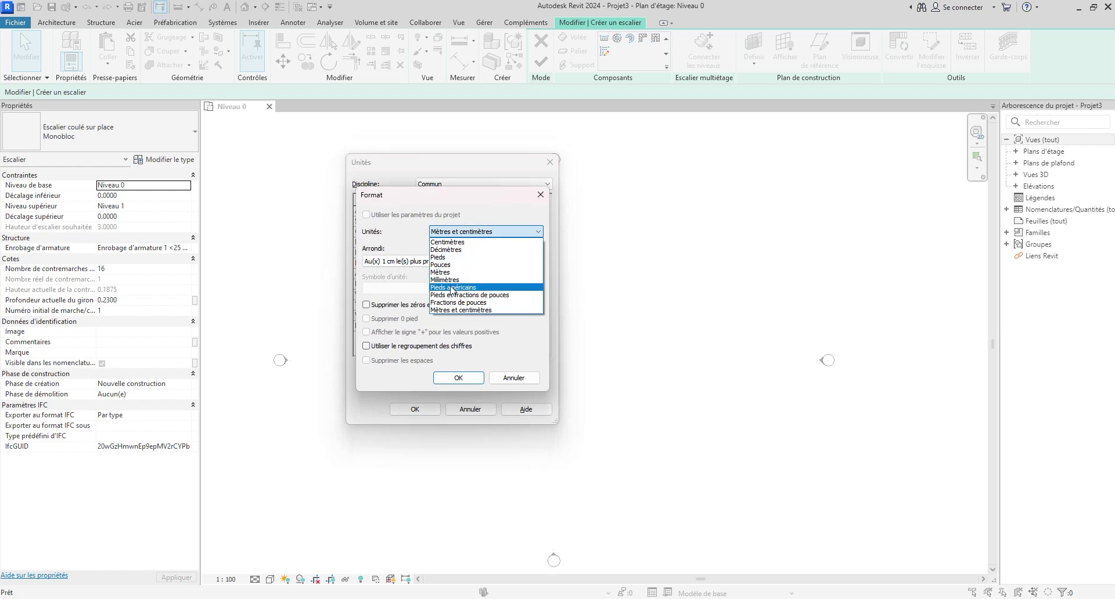
click(448, 241)
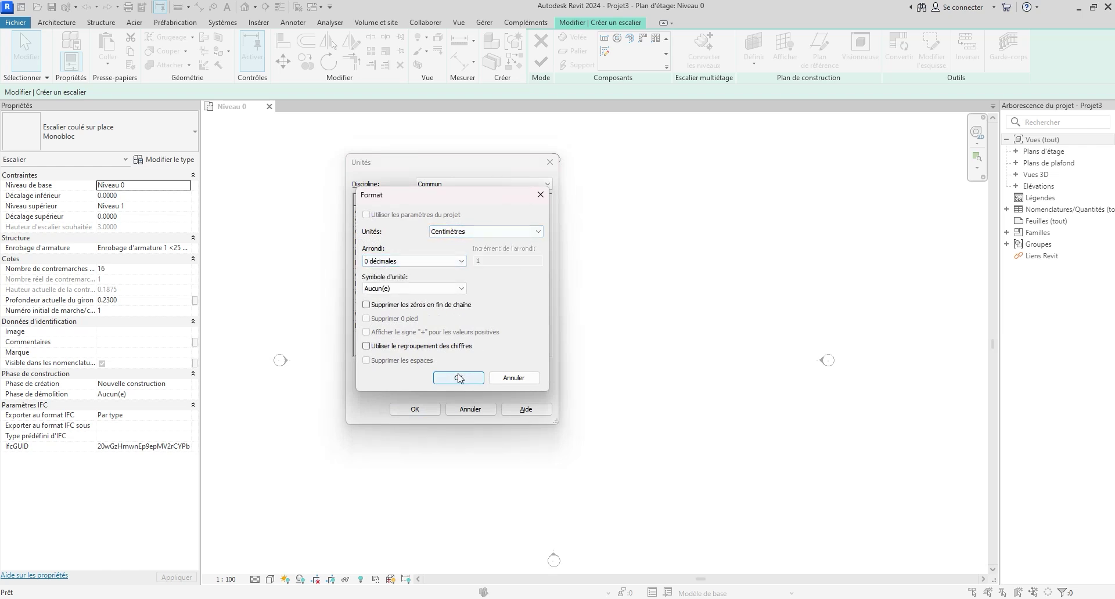
click(441, 262)
click(413, 277)
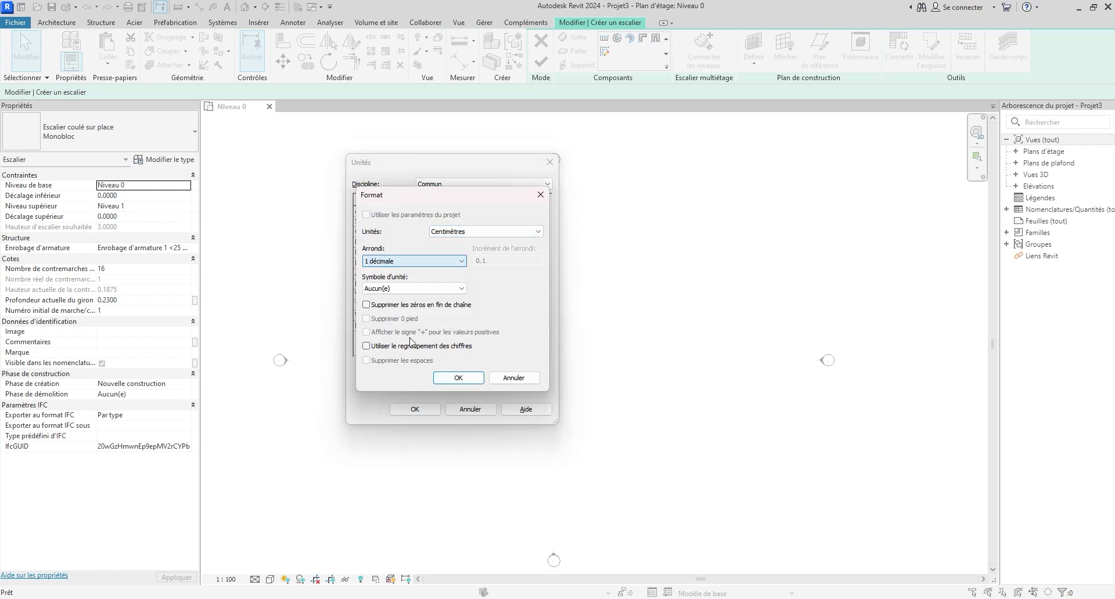
click(458, 378)
click(502, 240)
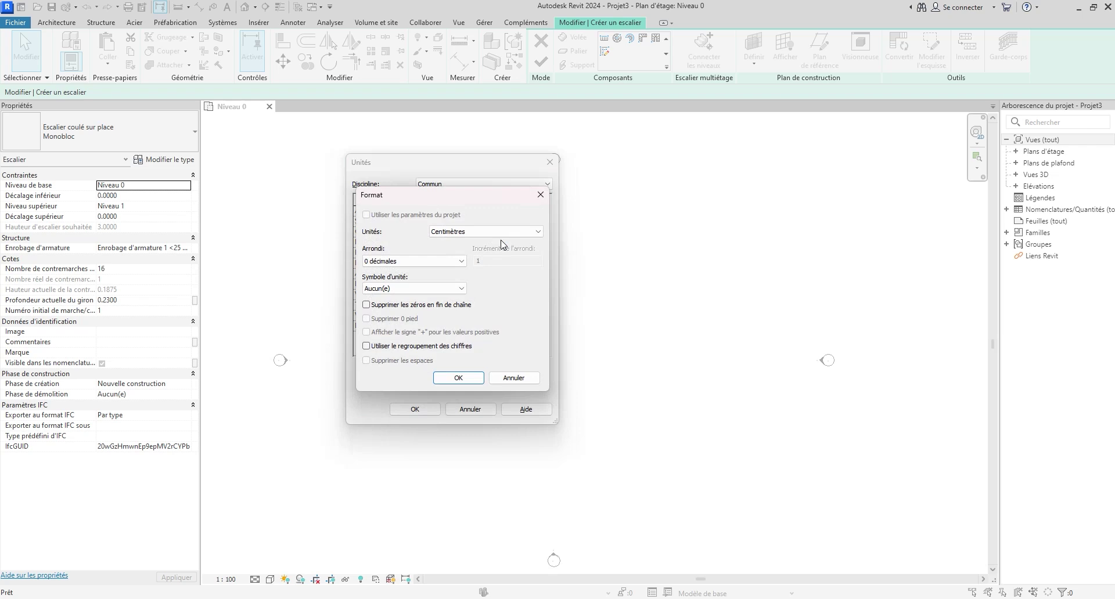
click(421, 263)
click(413, 277)
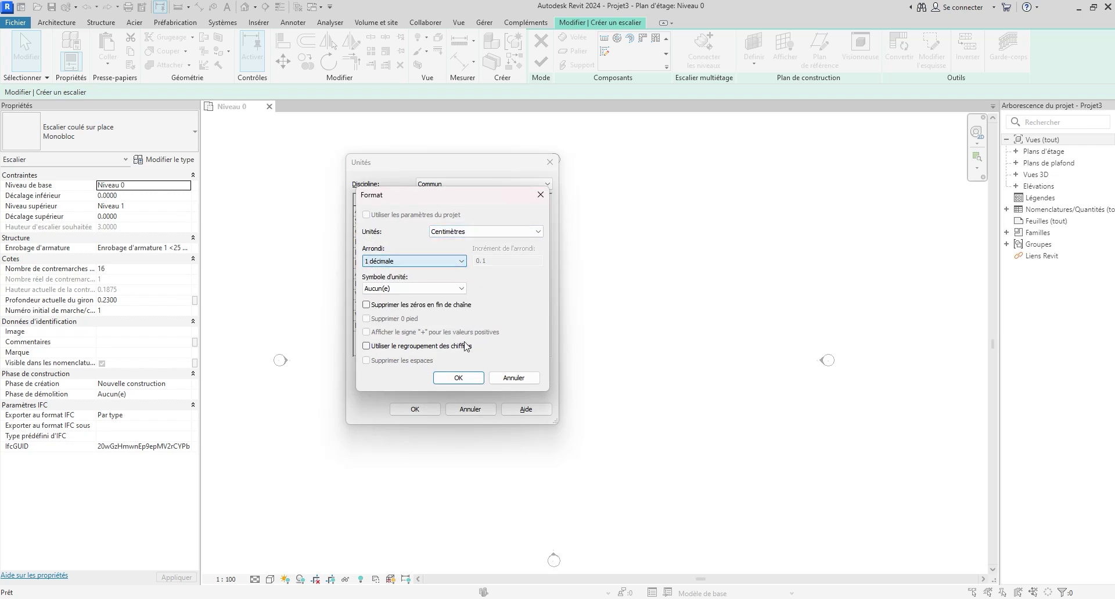
click(458, 378)
click(419, 409)
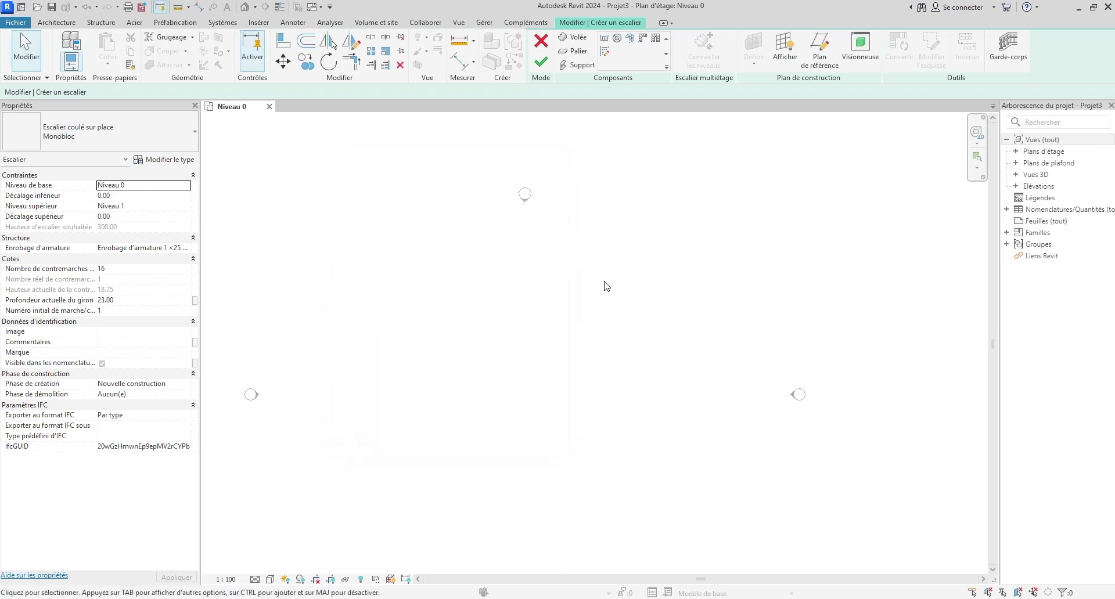
Step: Draw a straight horizontal stair run with 16 risers and a 100 cm width, and finish the stair
middle_drag(484, 351, 455, 302)
click(604, 39)
click(366, 322)
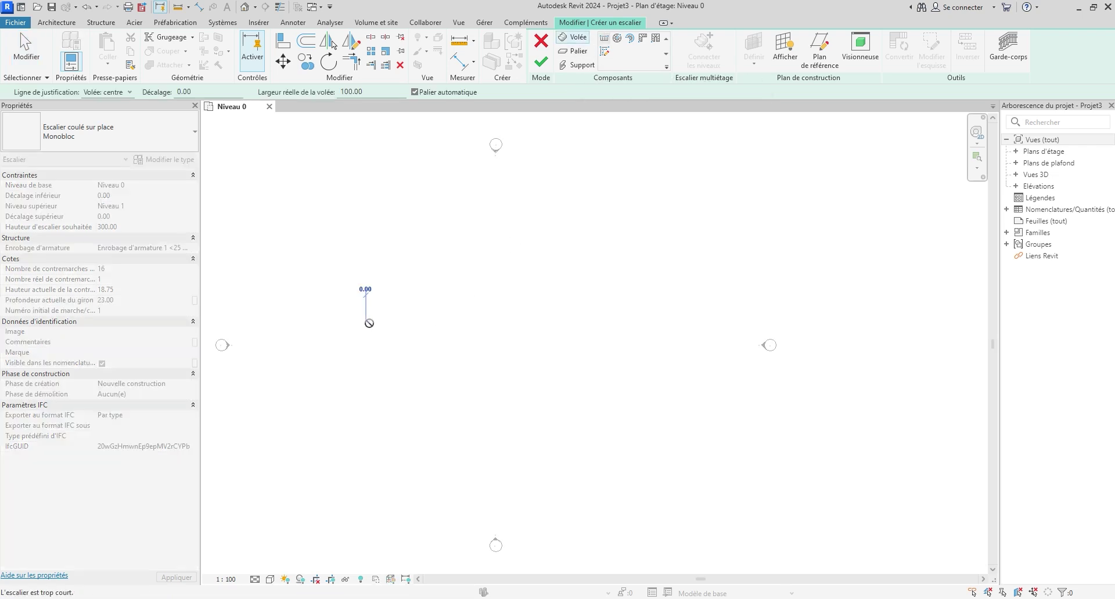
click(385, 325)
middle_drag(415, 332, 582, 334)
scroll(560, 329, up, 5)
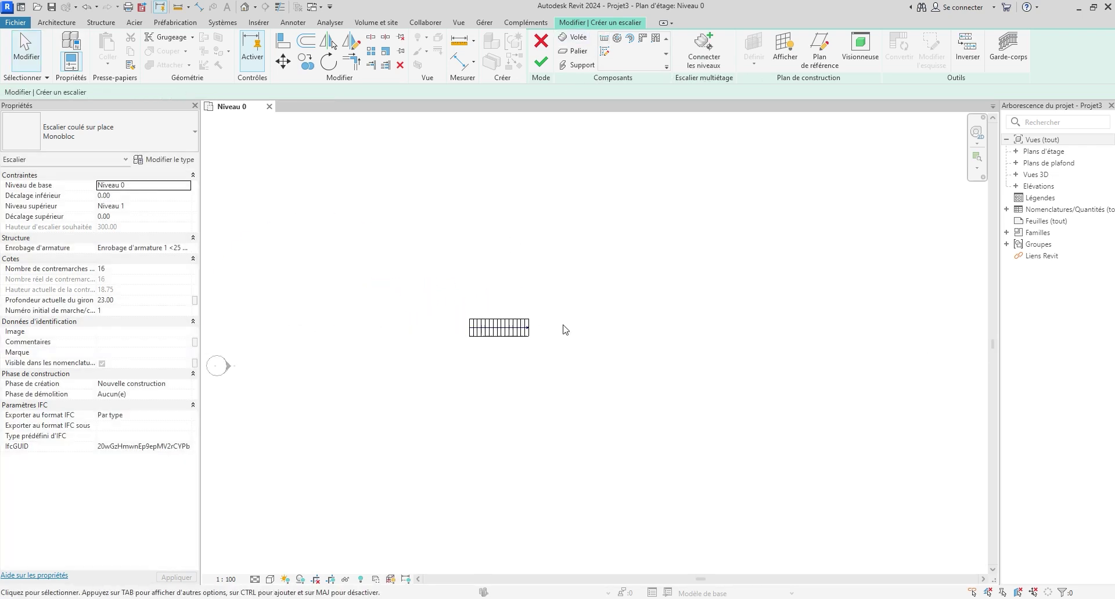
middle_drag(512, 330, 577, 352)
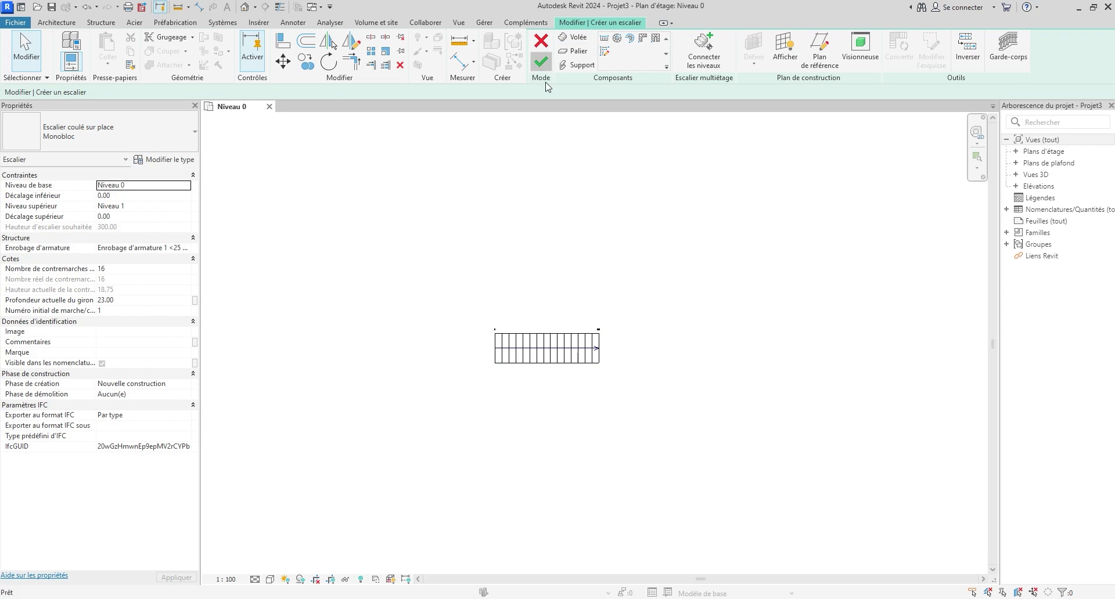
click(541, 62)
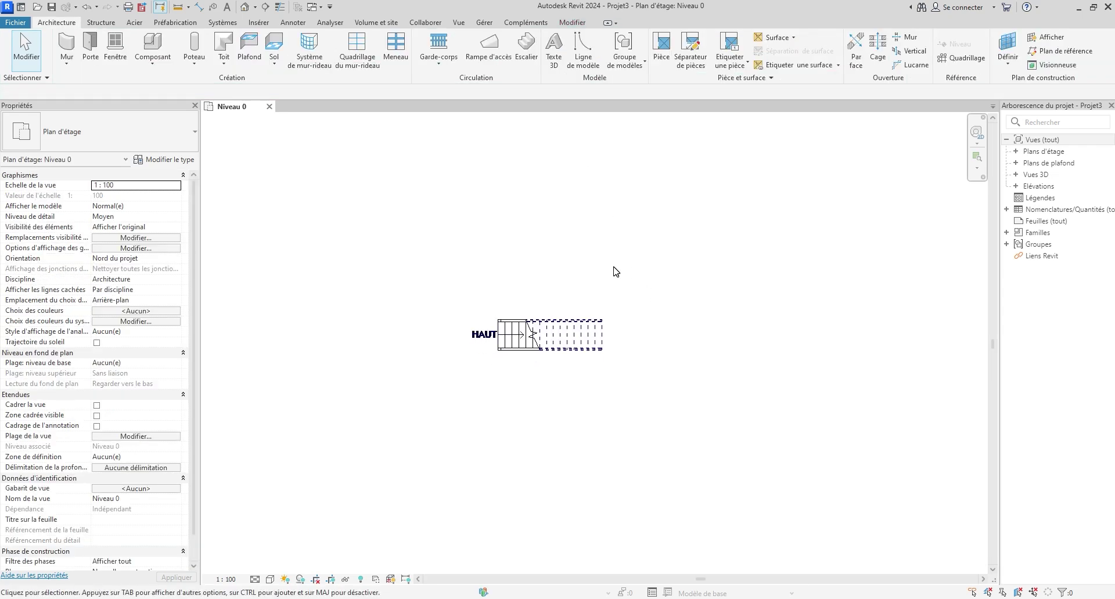
Step: Open the 3D view and orbit around the stair to see it from the front of its lowest tread
key(3)
key(d)
scroll(502, 395, up, 3)
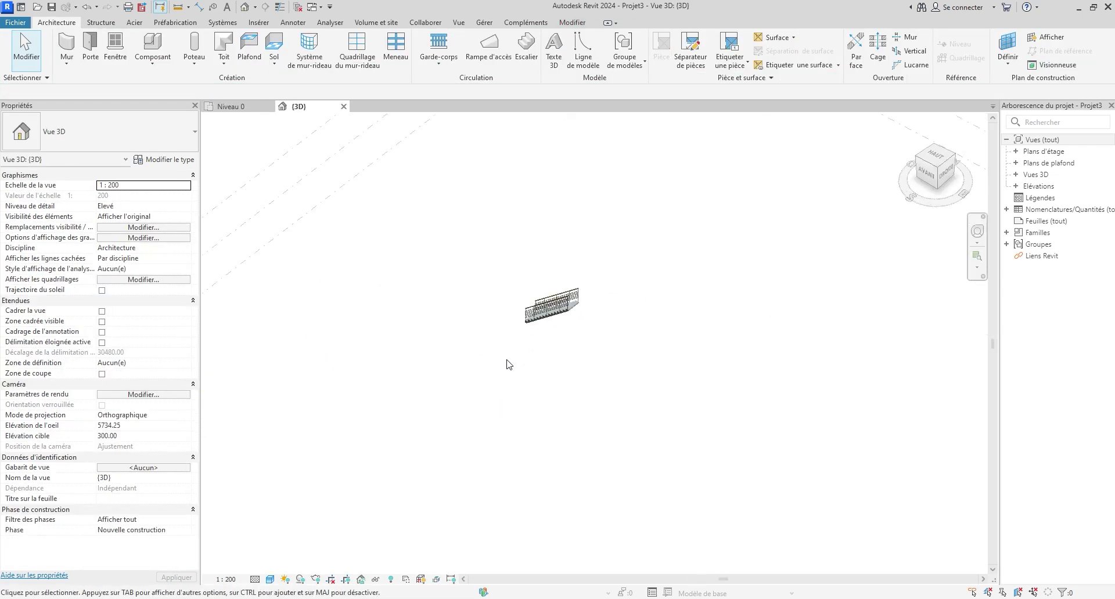
click(546, 307)
shift+middle_drag(500, 420, 662, 353)
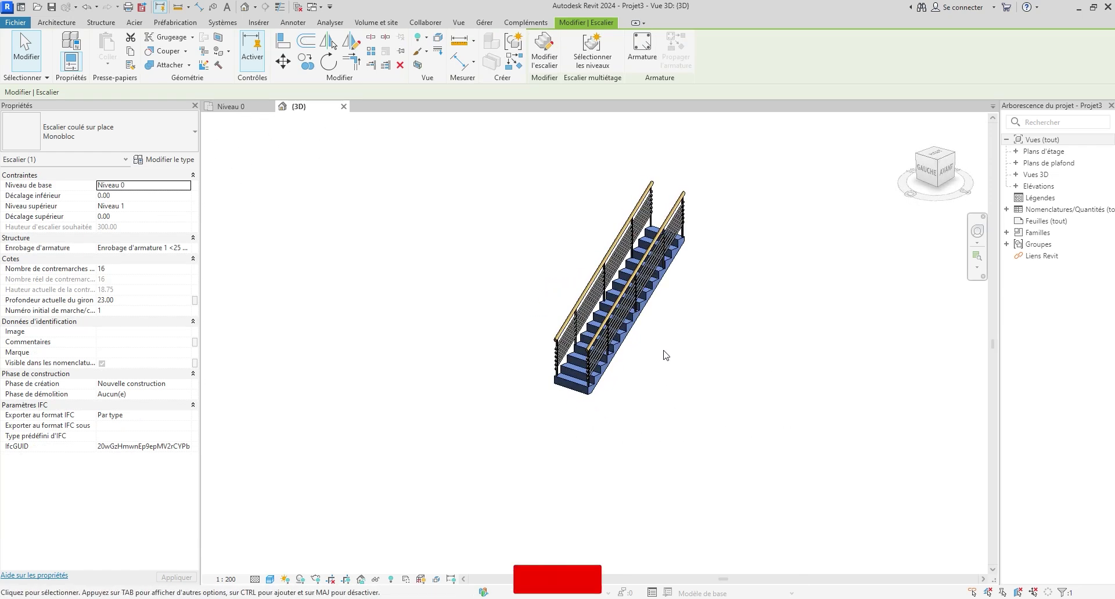
Step: Delete the railings on both sides of the stair
click(657, 468)
scroll(678, 292, up, 4)
drag(679, 292, 560, 235)
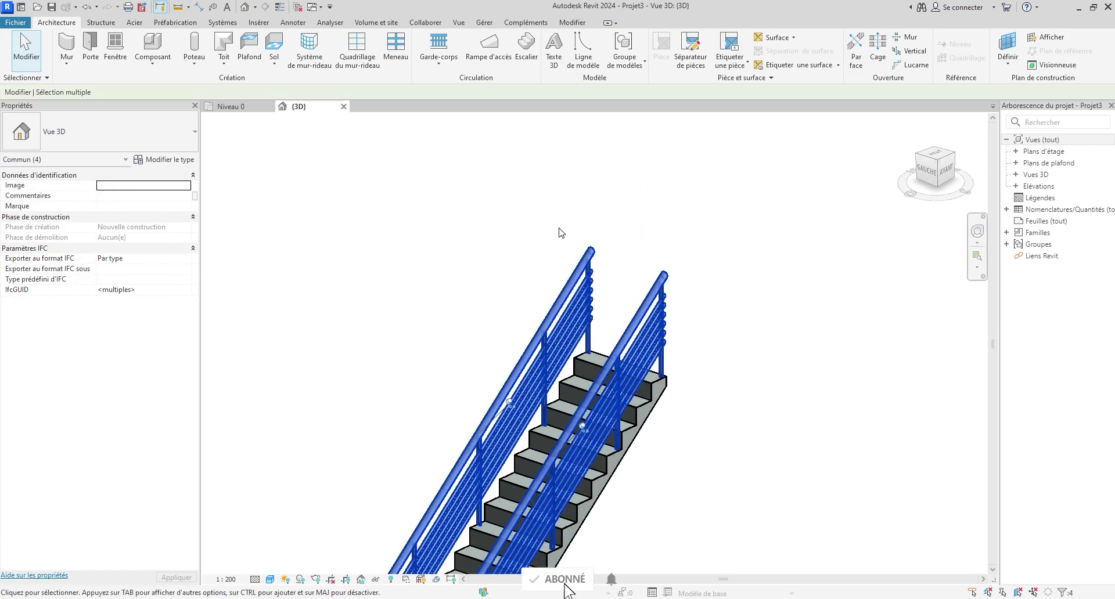
key(Delete)
scroll(644, 238, down, 3)
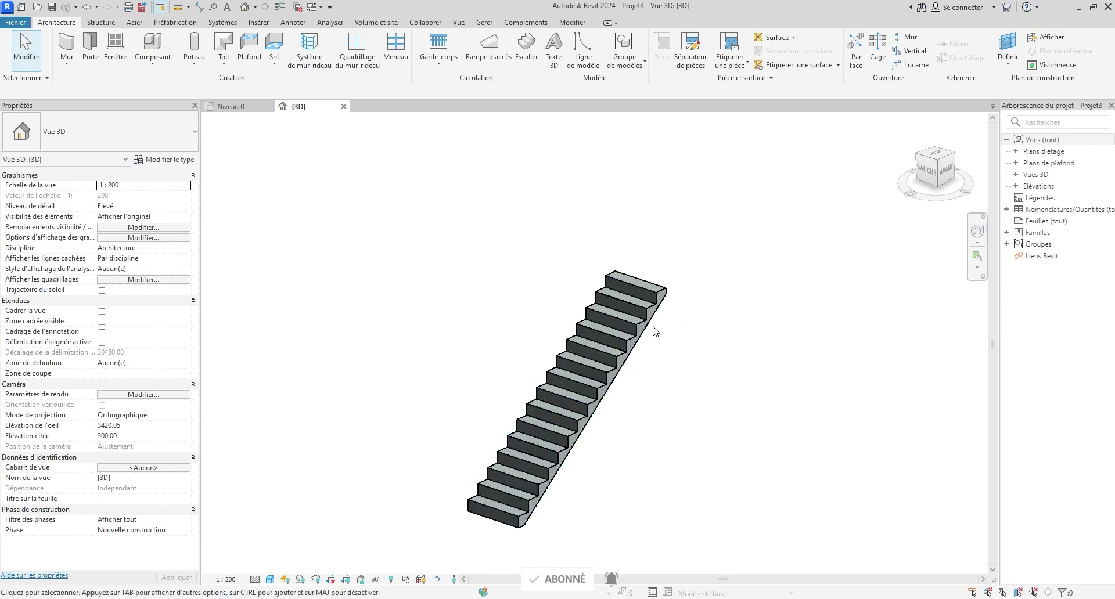
Step: Examine the bare stair's treads and risers in the 3D view
middle_drag(652, 331, 643, 259)
scroll(480, 437, up, 4)
middle_drag(515, 375, 532, 413)
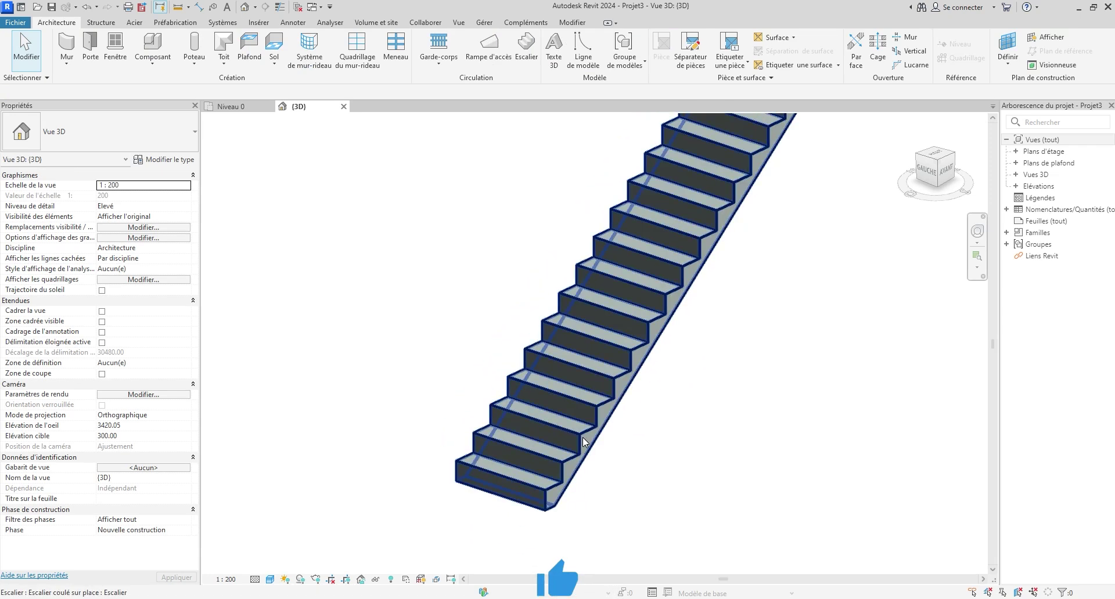
scroll(558, 430, up, 2)
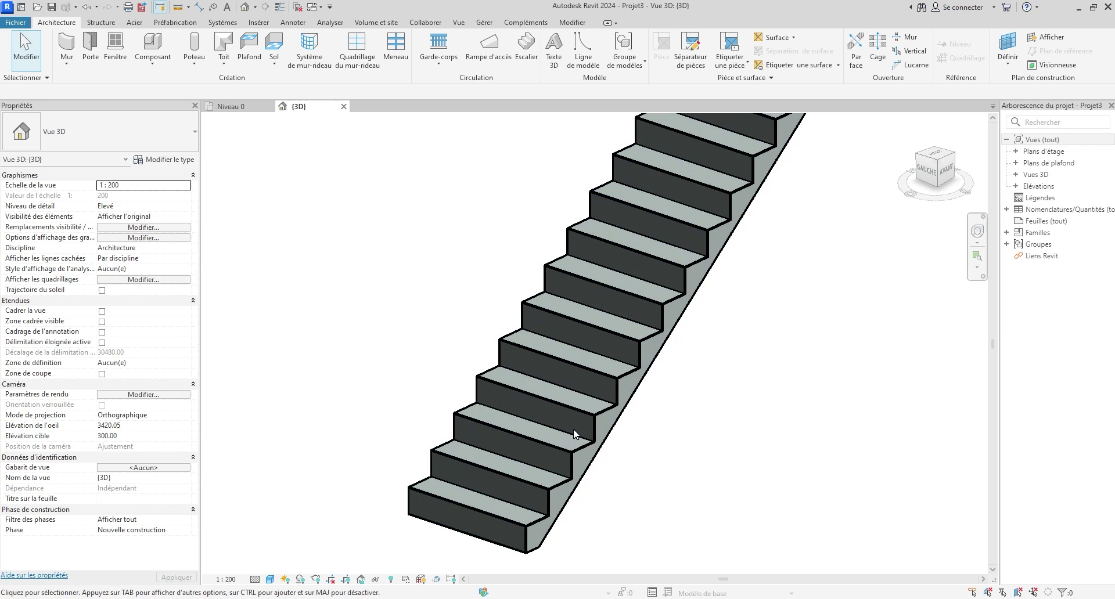
middle_drag(469, 513, 448, 538)
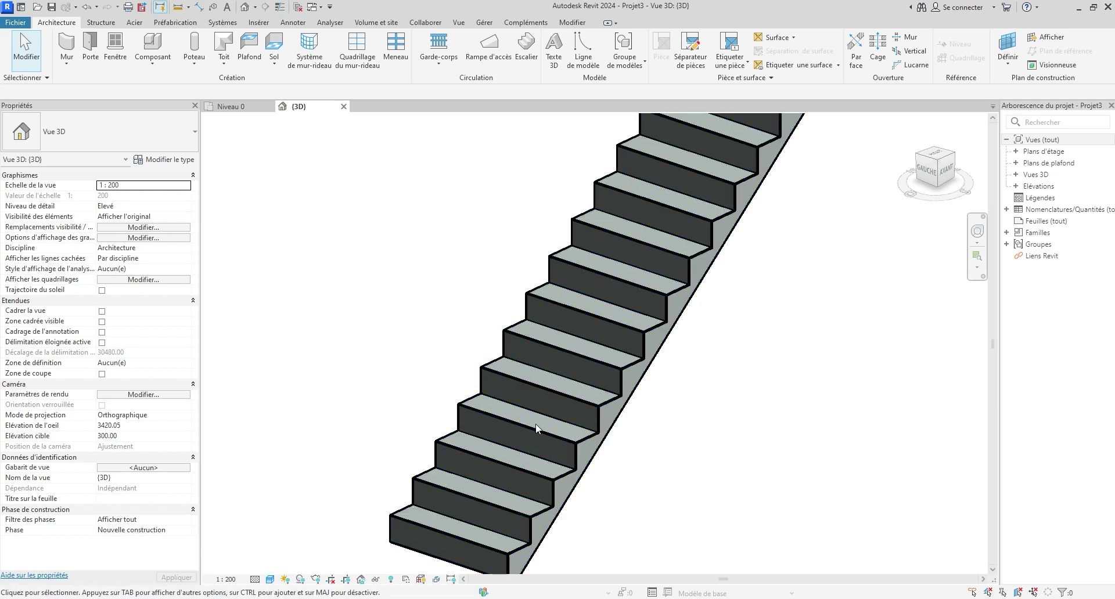
middle_drag(559, 513, 563, 434)
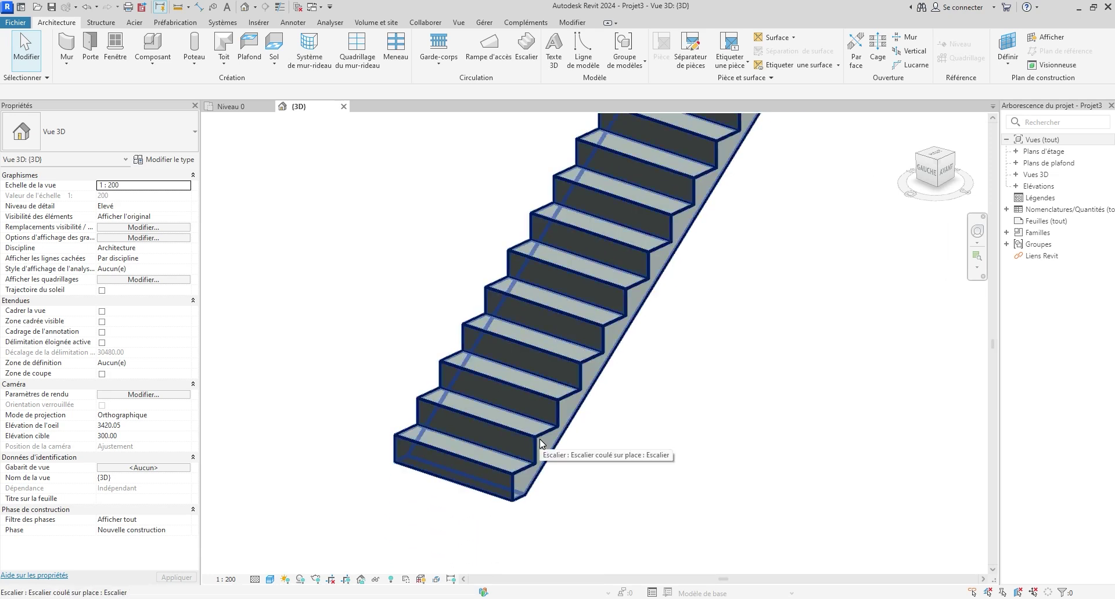
scroll(475, 409, down, 5)
middle_drag(546, 424, 513, 402)
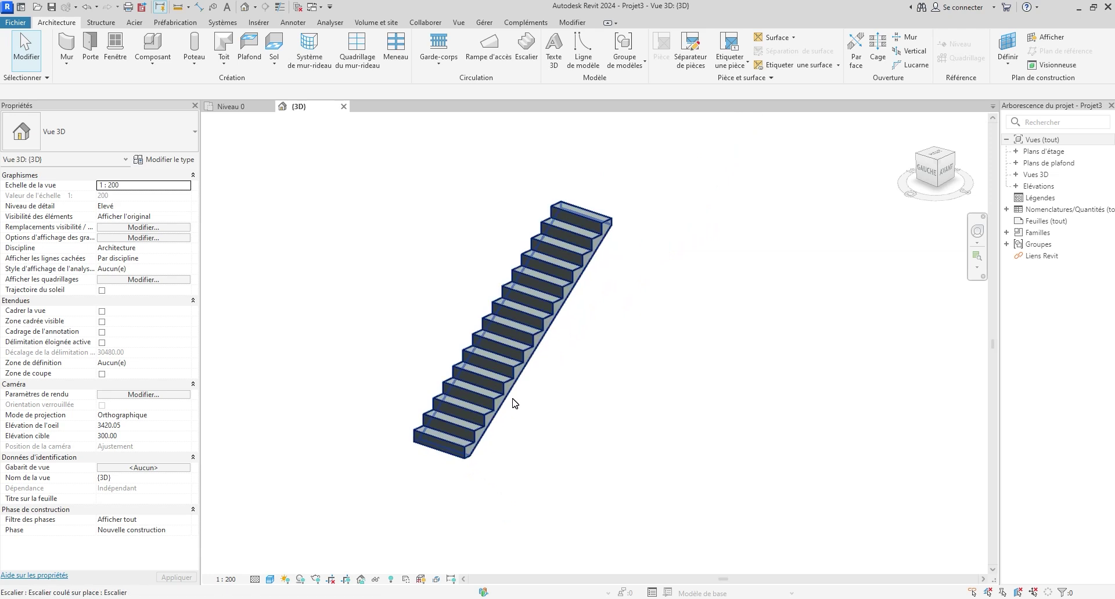
middle_drag(445, 415, 451, 388)
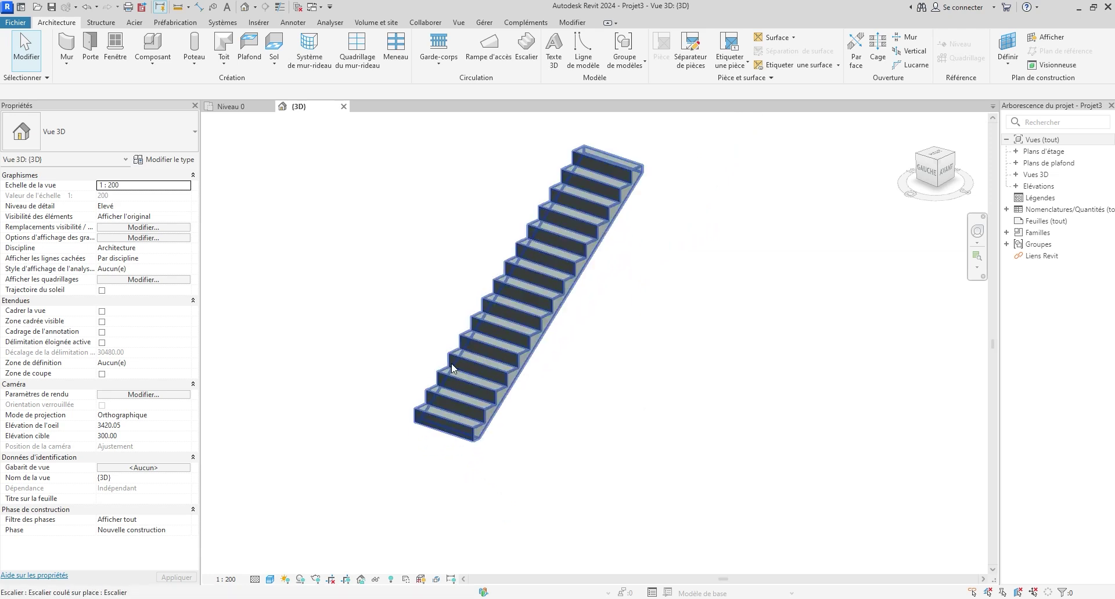
scroll(454, 366, up, 2)
Step: Open the type properties of the Monobloc stair and review its construction parameters
click(497, 356)
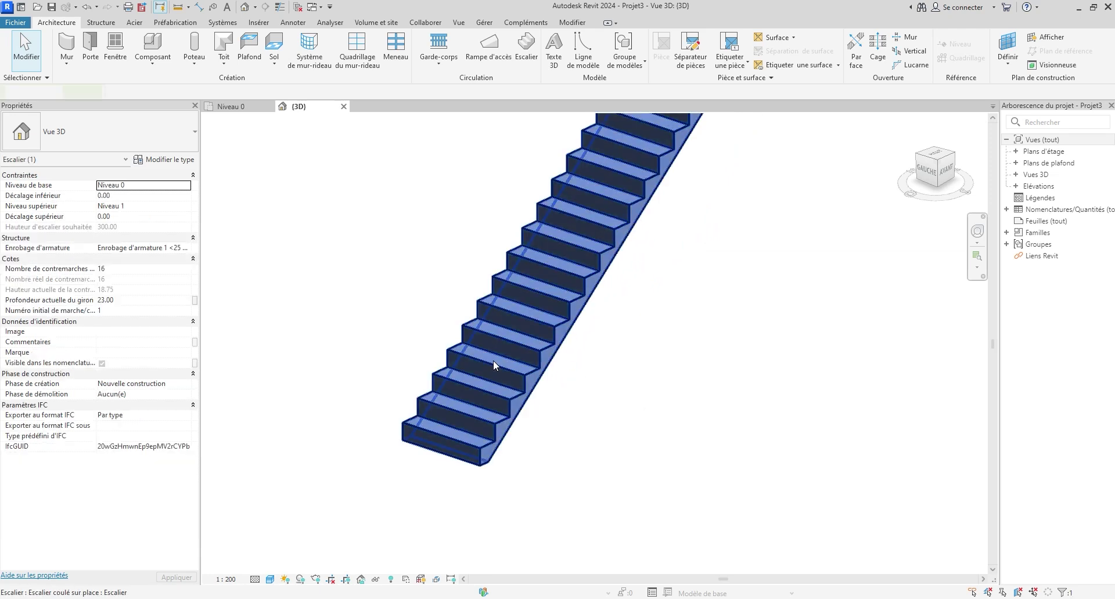
click(165, 160)
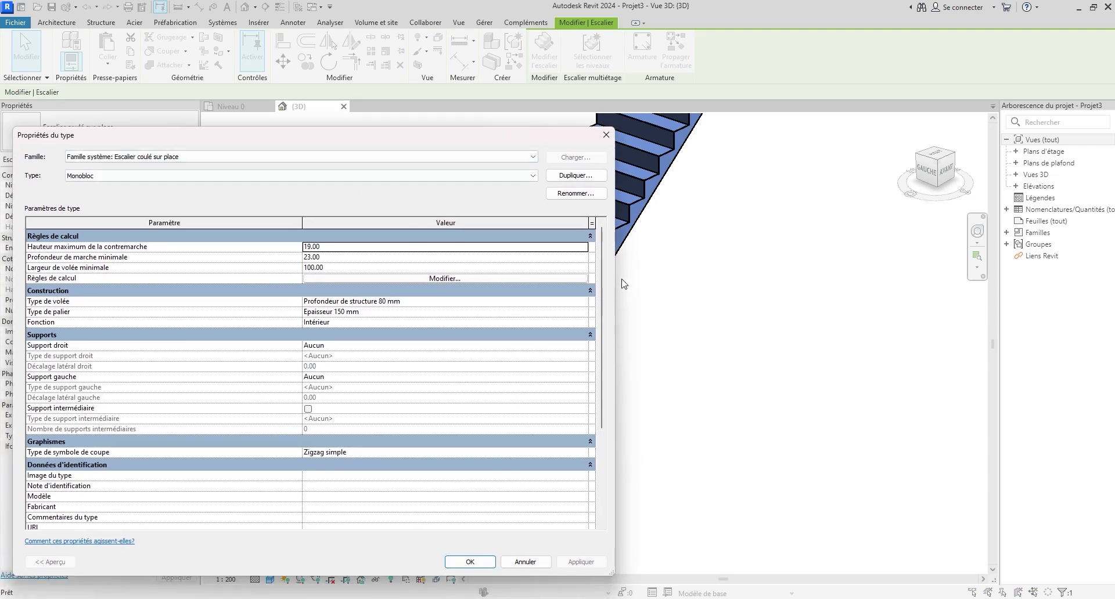
scroll(604, 302, down, 1)
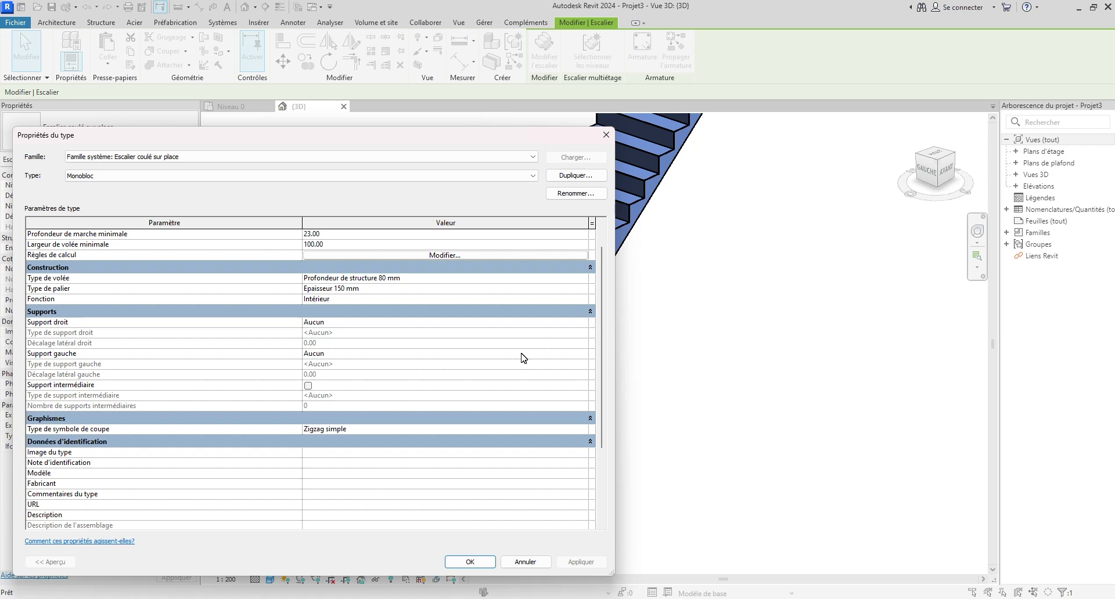
drag(415, 135, 465, 348)
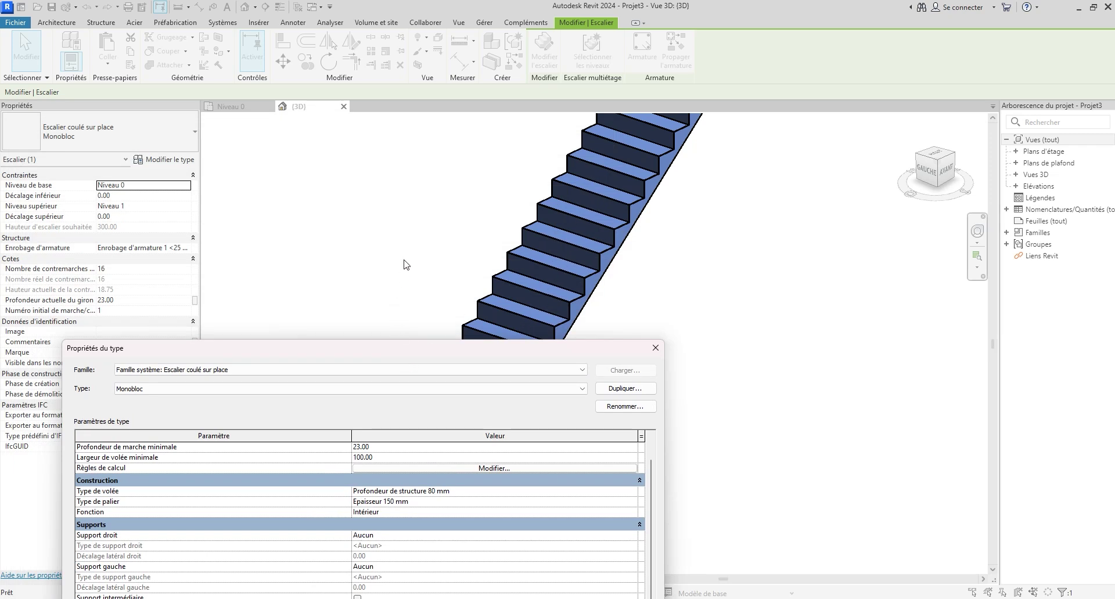
drag(355, 352, 351, 195)
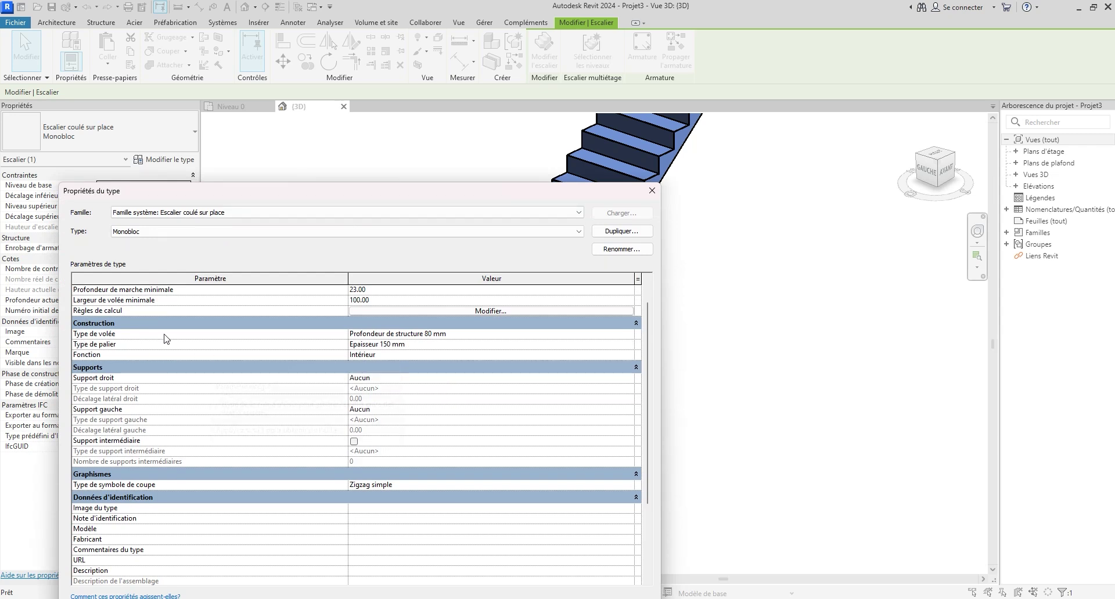
Step: Duplicate the stair's run type "Profondeur de structure 80 mm" under the name "Profondeur marche + contre marche"
click(629, 337)
click(631, 337)
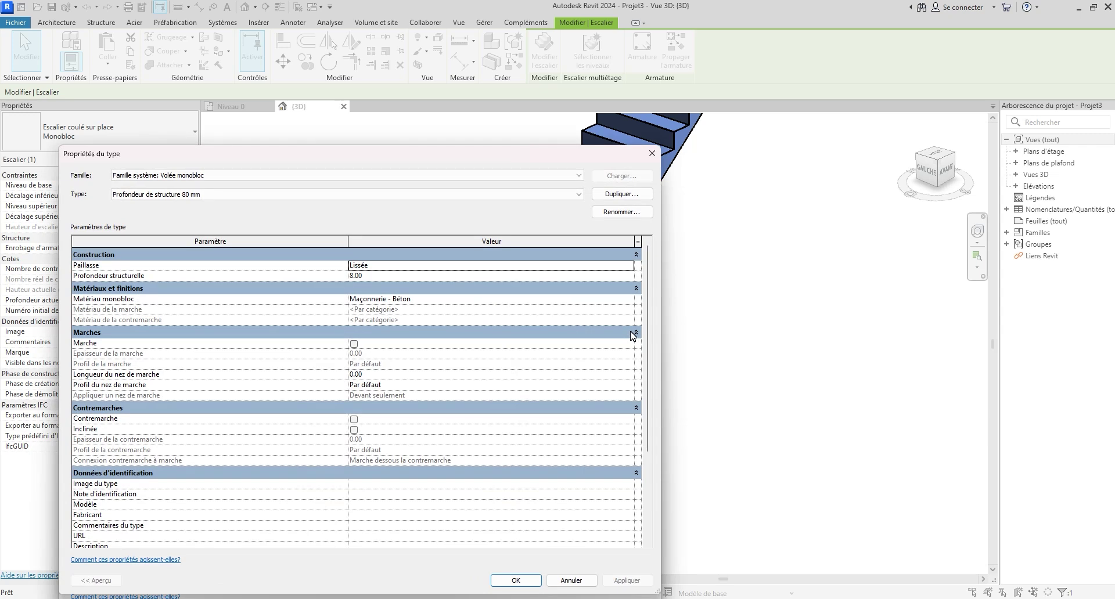
click(632, 199)
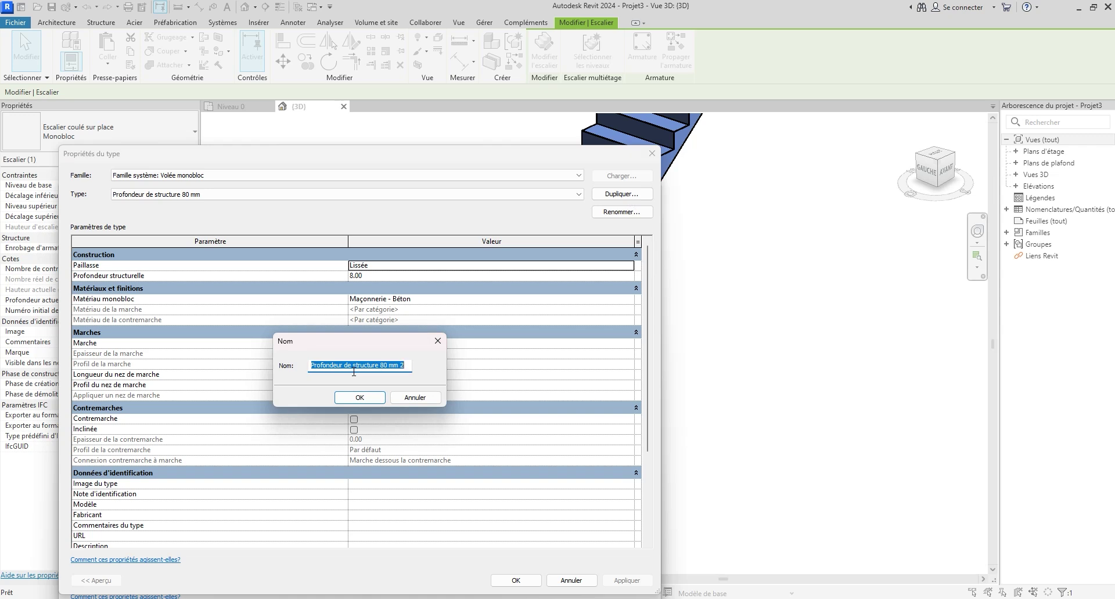
text(P)
text(che)
key(Return)
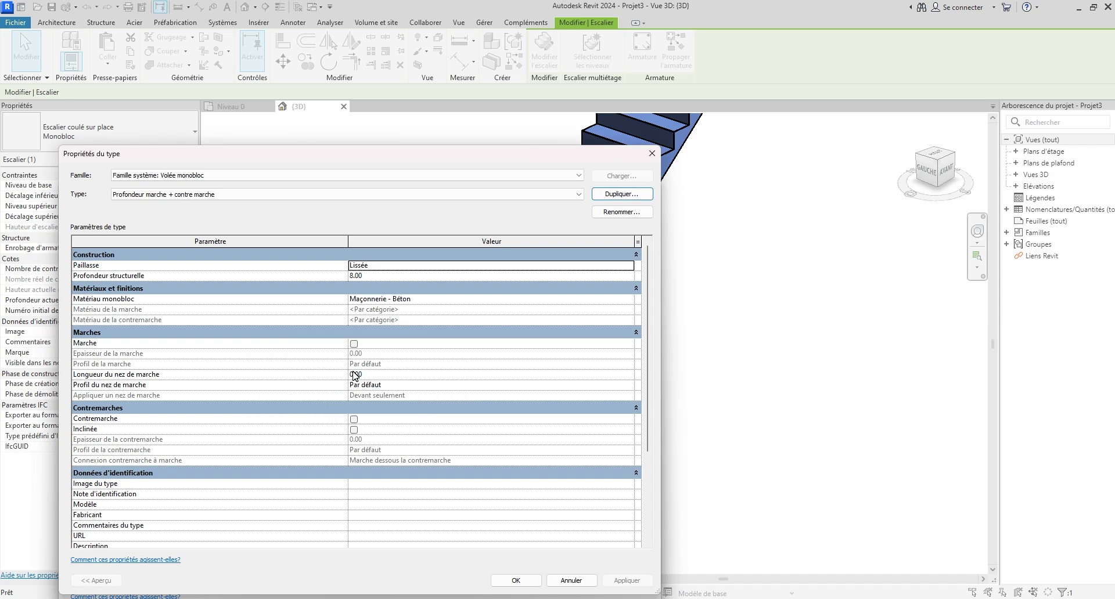
Step: Enable separate treads (Marche) and risers (Contremarche) in the new run type
drag(413, 161, 410, 136)
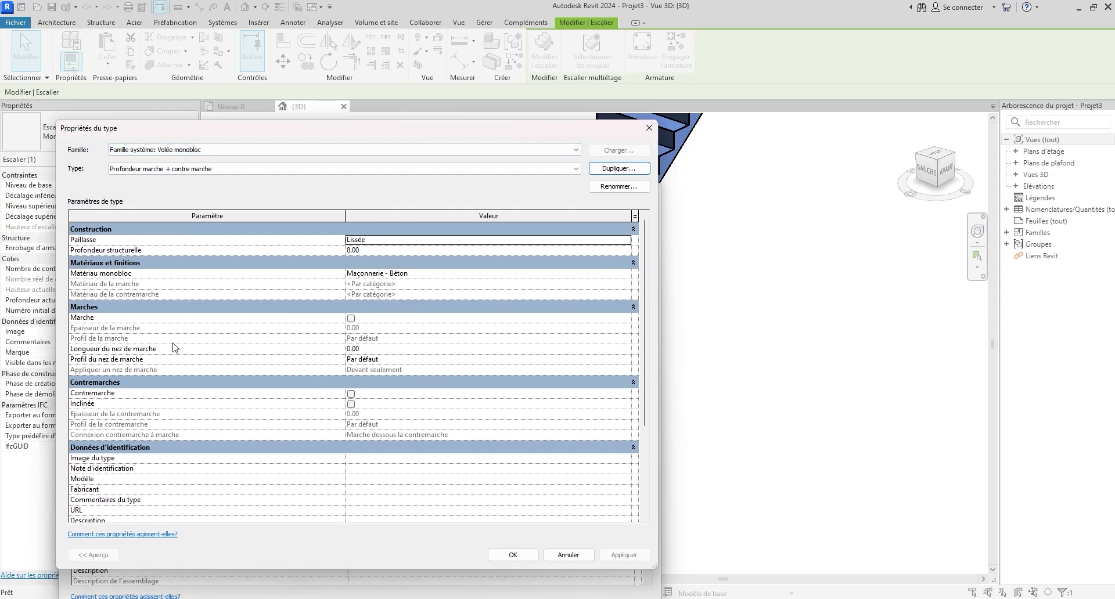
click(350, 318)
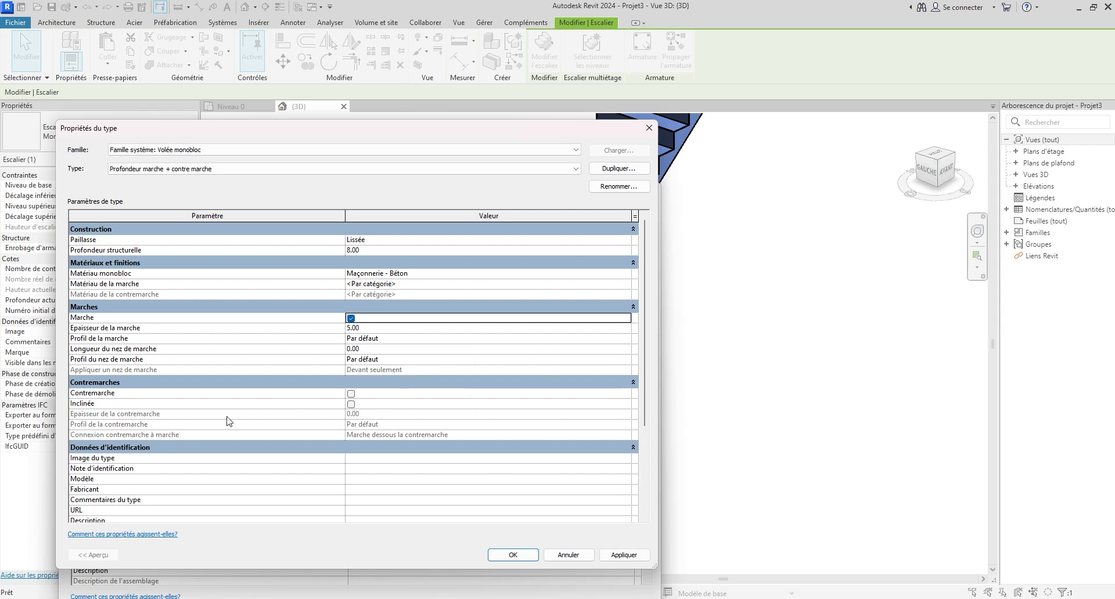
click(351, 394)
drag(233, 134, 180, 165)
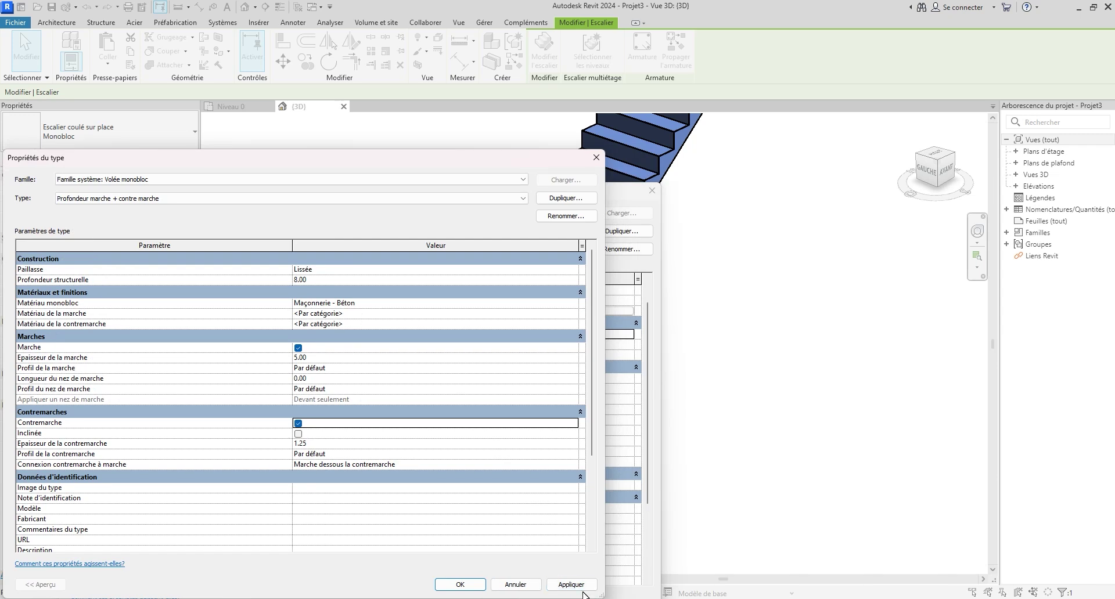
Step: Apply the run type "Profondeur marche + contre marche" to the Monobloc stair type
click(460, 584)
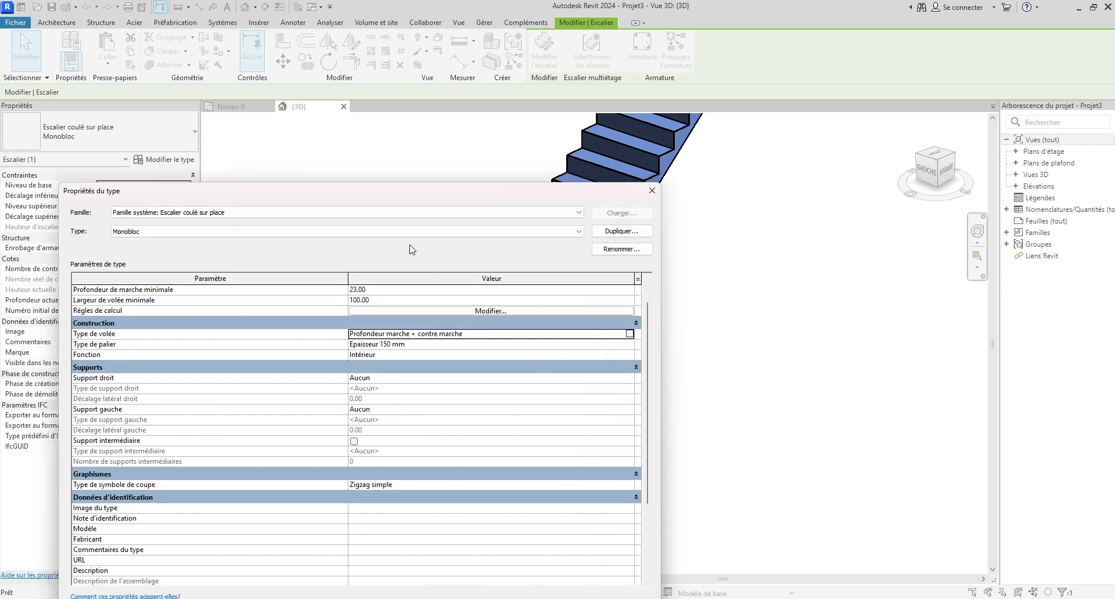
drag(384, 192, 112, 146)
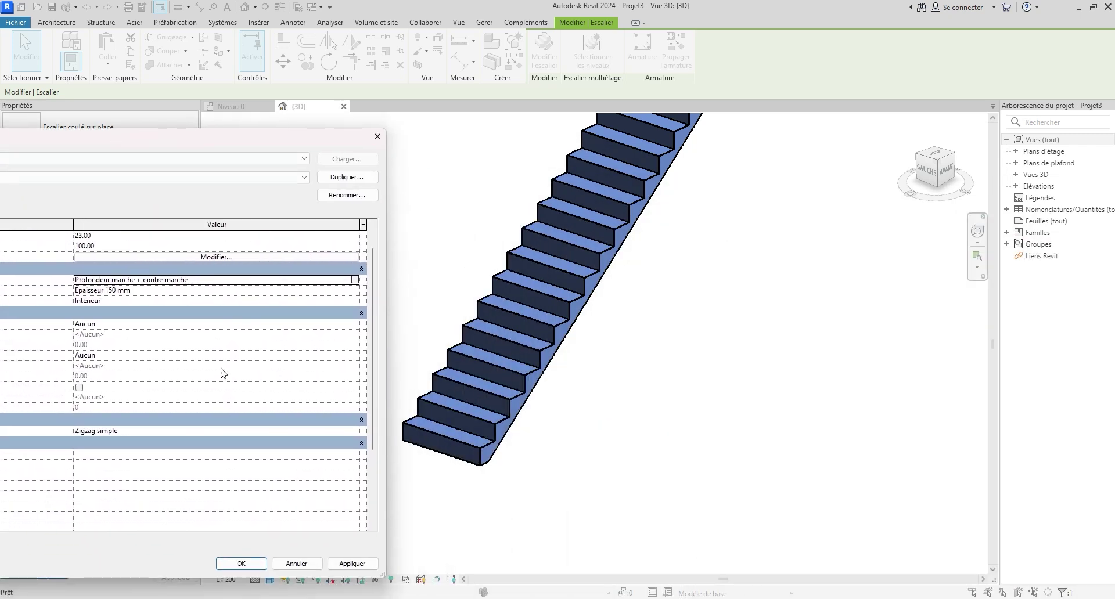
click(352, 564)
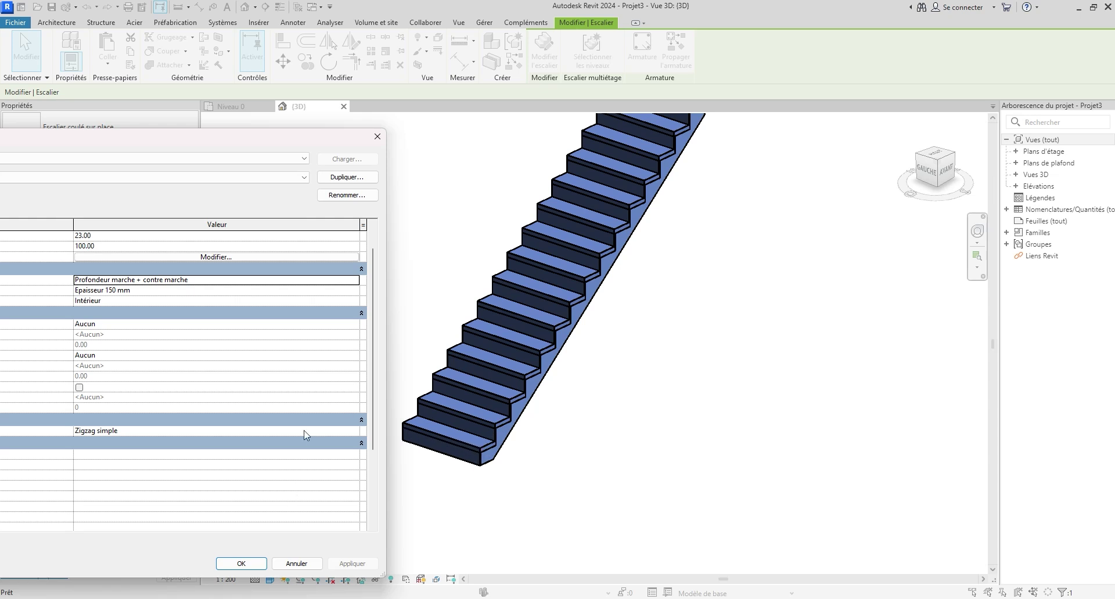
drag(194, 141, 470, 160)
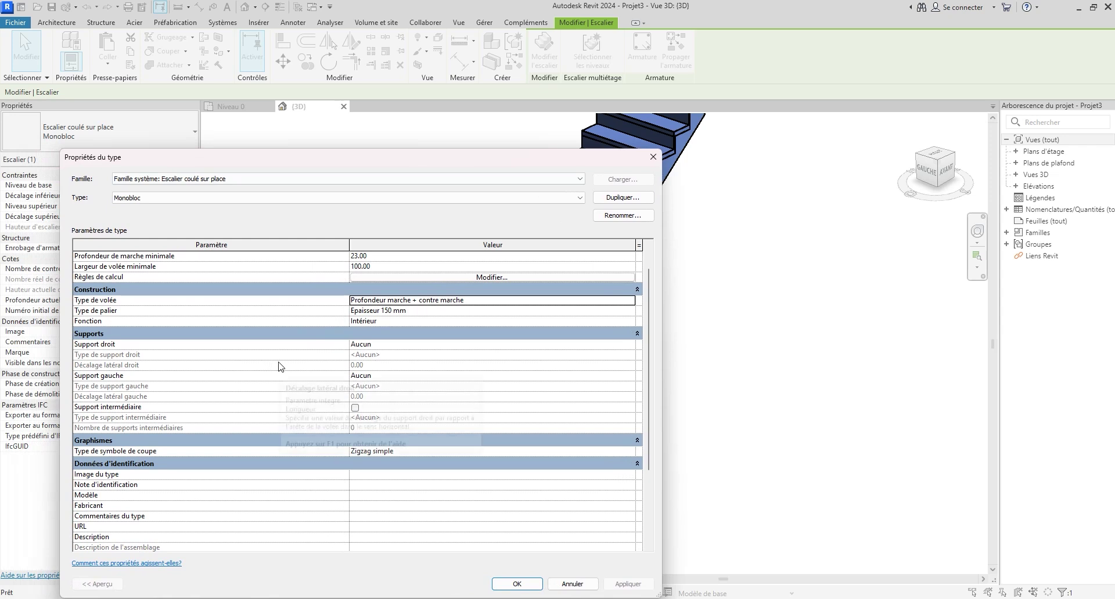
Step: Set both the tread thickness (Epaisseur de la marche) and riser thickness (Epaisseur de la contremarche) of the run type to 1.00
click(635, 302)
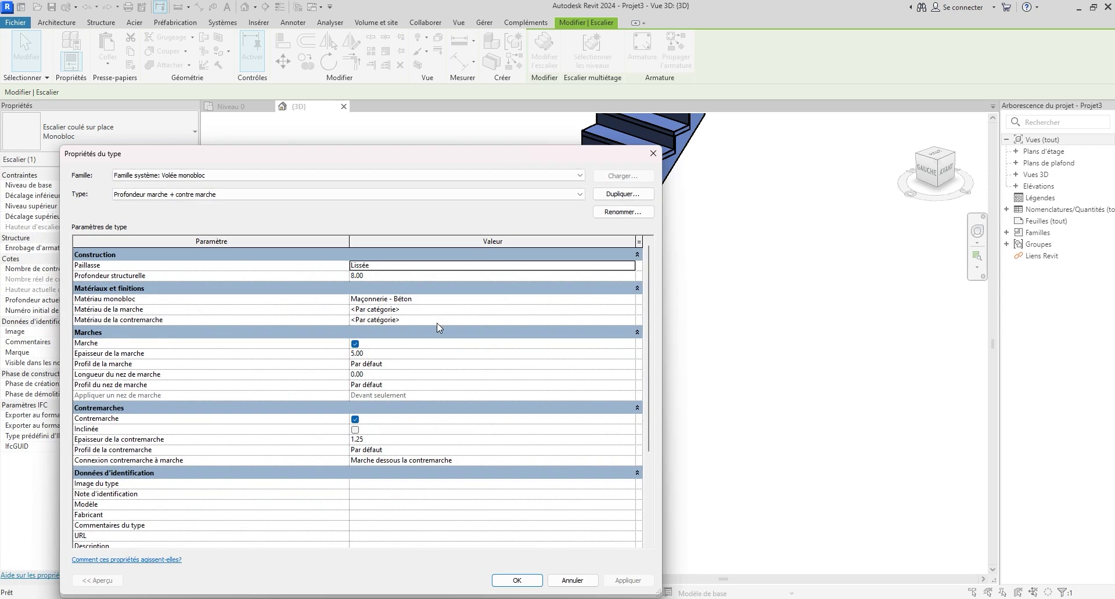
click(383, 353)
text(1)
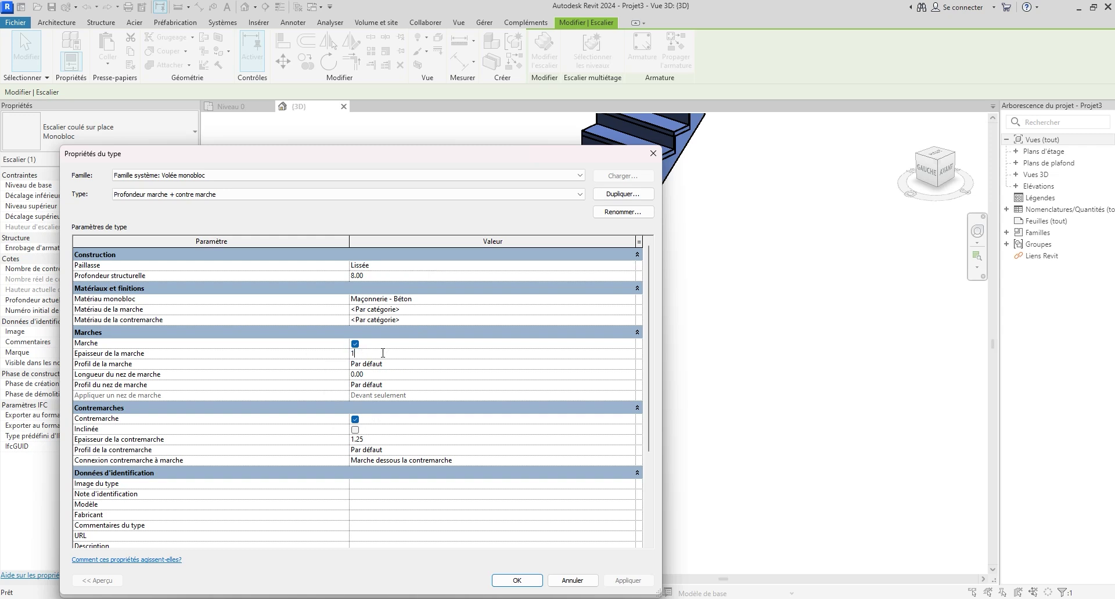
click(385, 439)
text(1)
drag(366, 163, 351, 165)
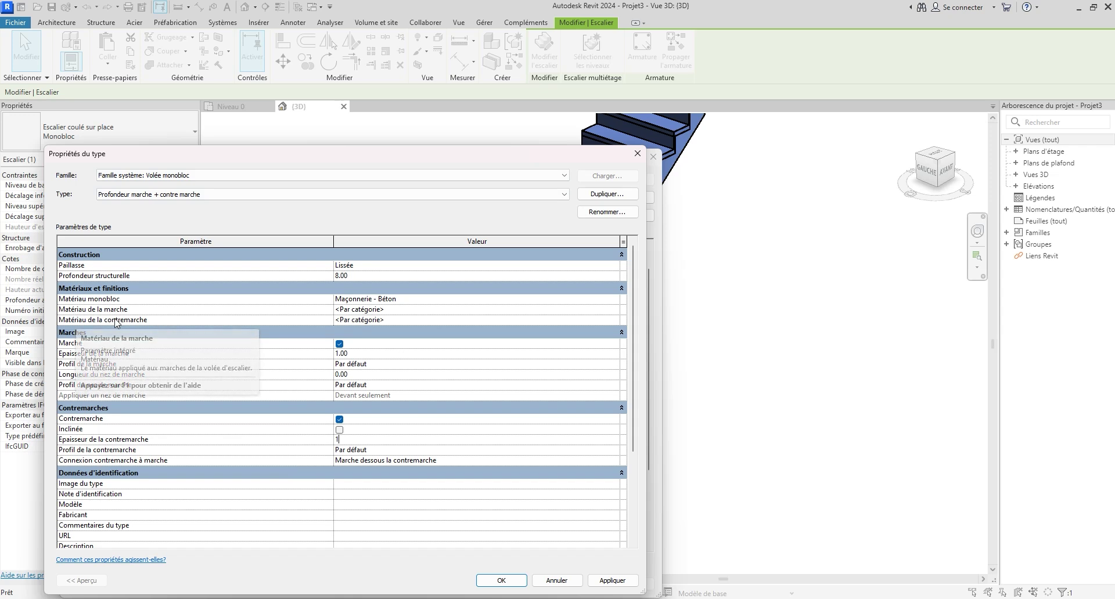
Step: Assign the material Madriers to the treads and risers of the run type and apply the change to the Monobloc stair
click(621, 317)
click(619, 318)
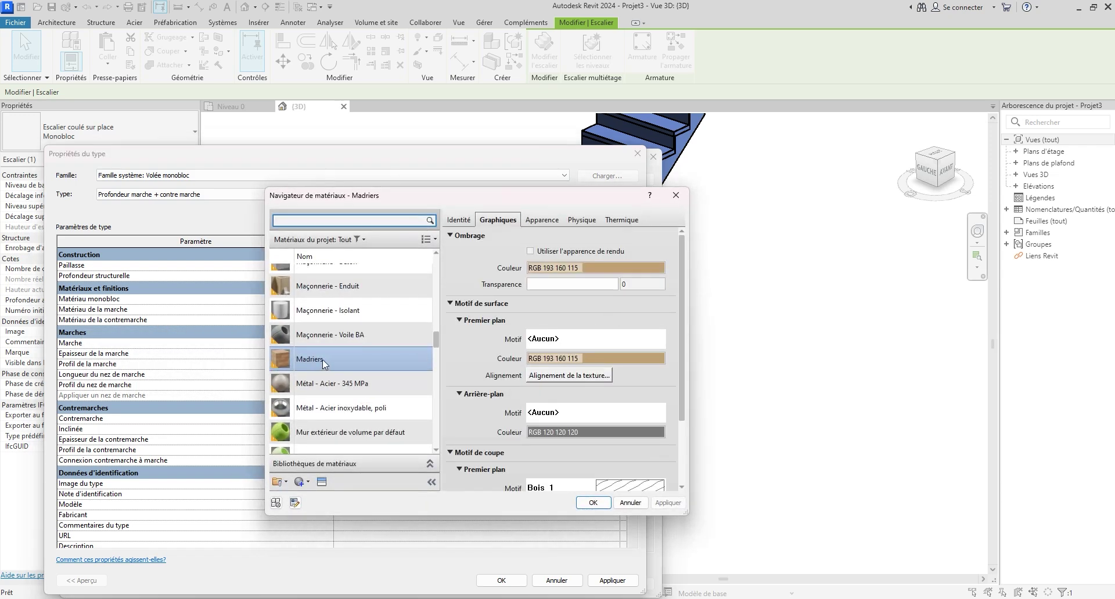
click(594, 502)
click(380, 308)
key(ctrl+c)
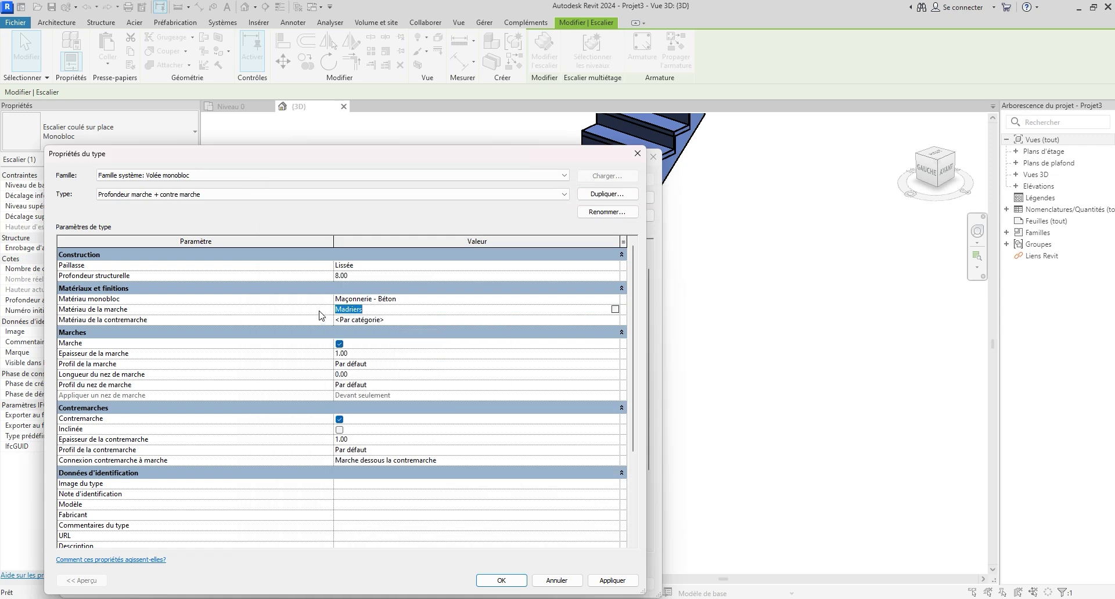
click(395, 323)
key(ctrl+v)
click(501, 580)
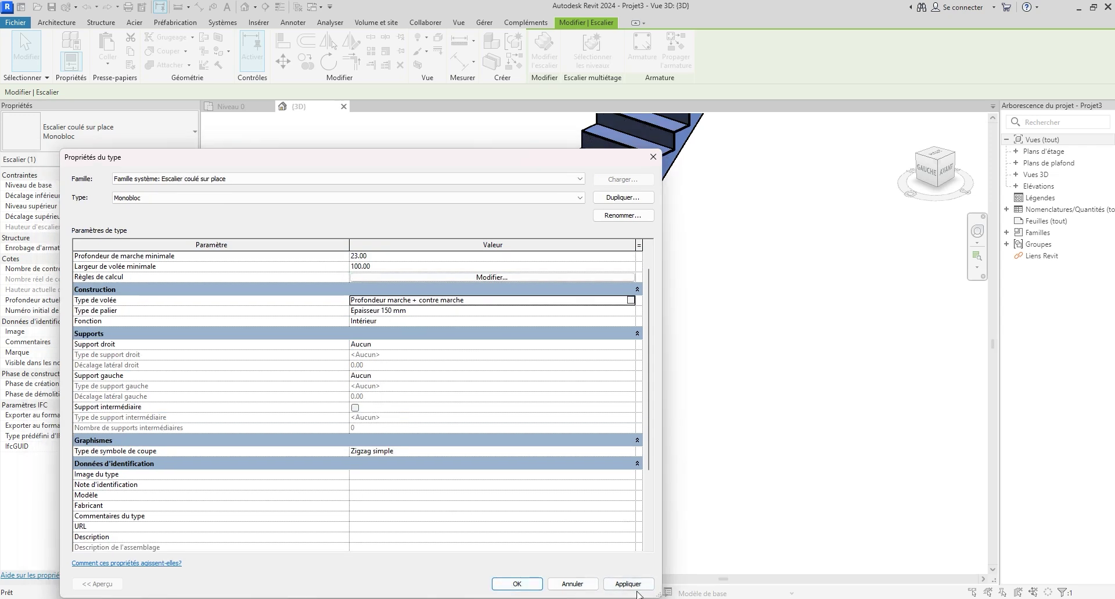
click(573, 584)
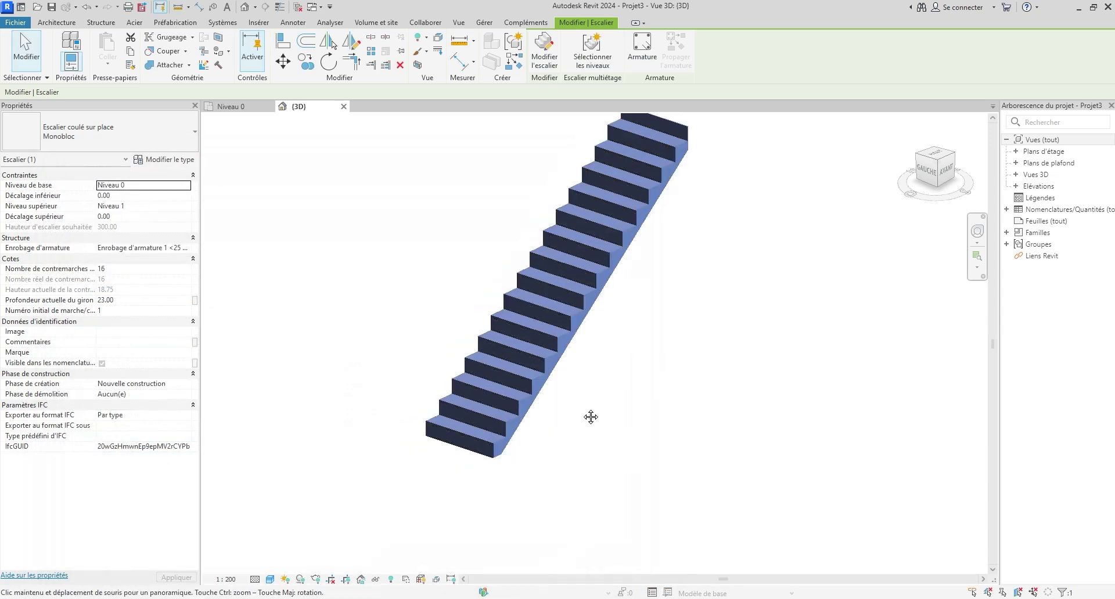
Step: Set the scale of the 3D view to 1 : 2
scroll(498, 463, up, 6)
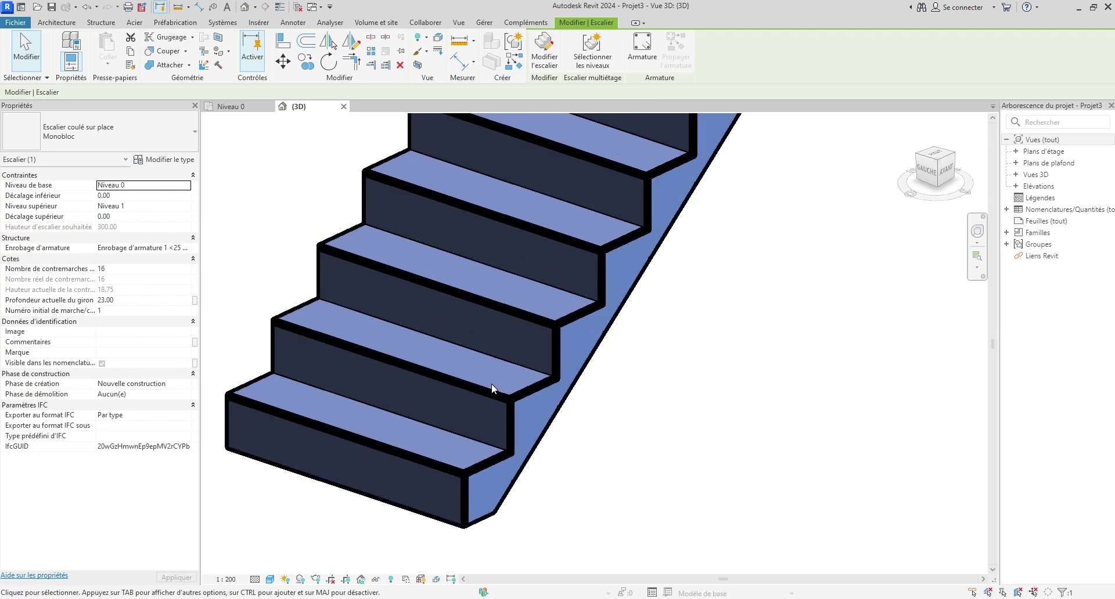
click(226, 580)
click(238, 426)
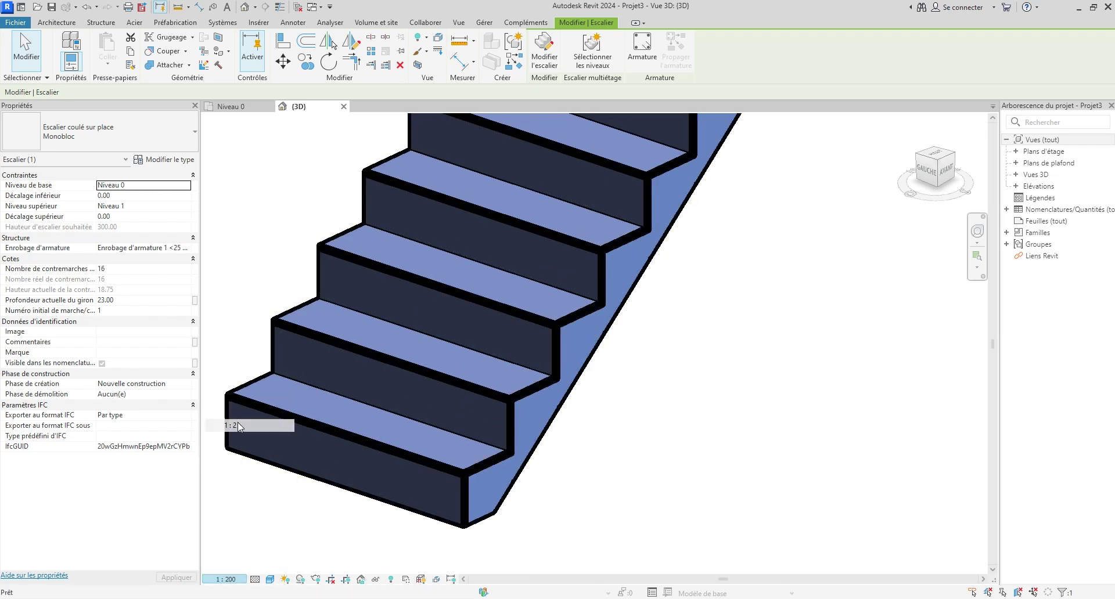
key(Escape)
Step: Examine the stair's treads and risers with their new material in the 3D view
scroll(466, 449, down, 3)
scroll(504, 379, down, 6)
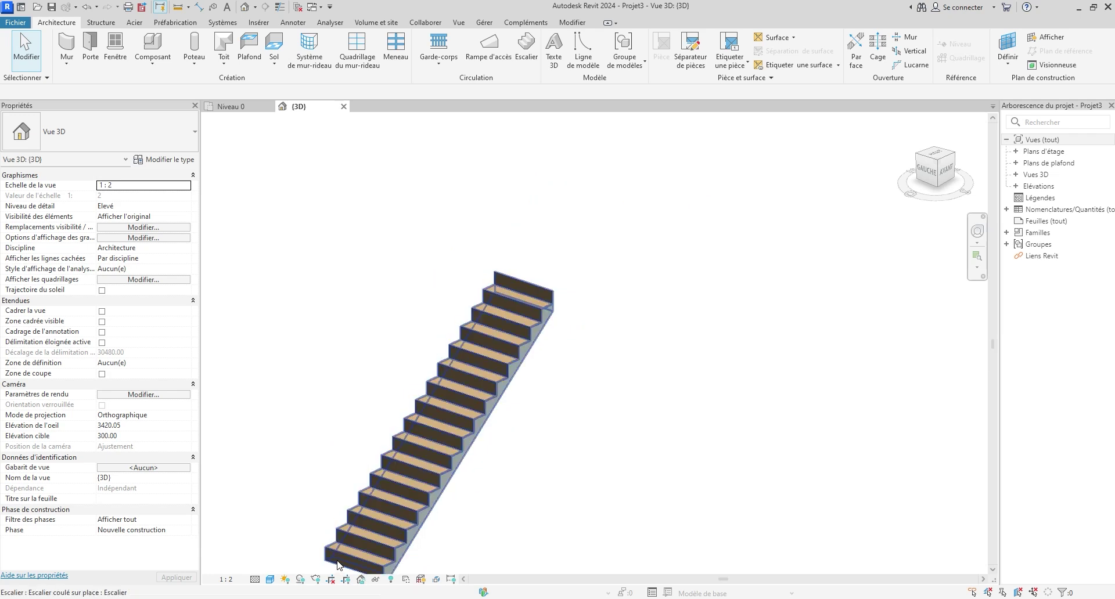
scroll(508, 299, up, 5)
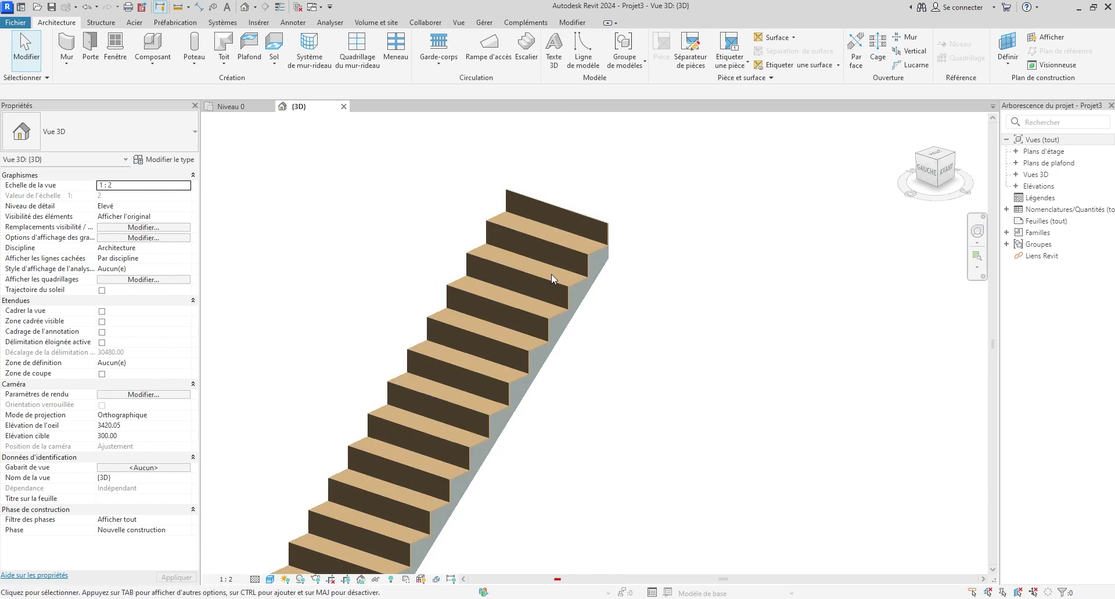
click(568, 284)
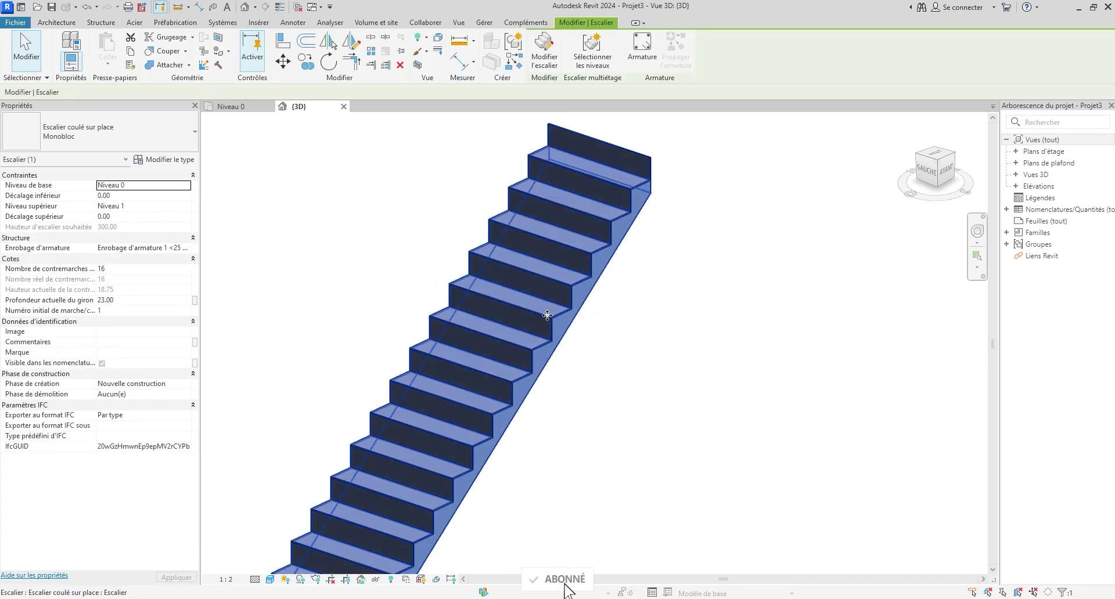
scroll(560, 345, down, 3)
middle_drag(559, 346, 552, 320)
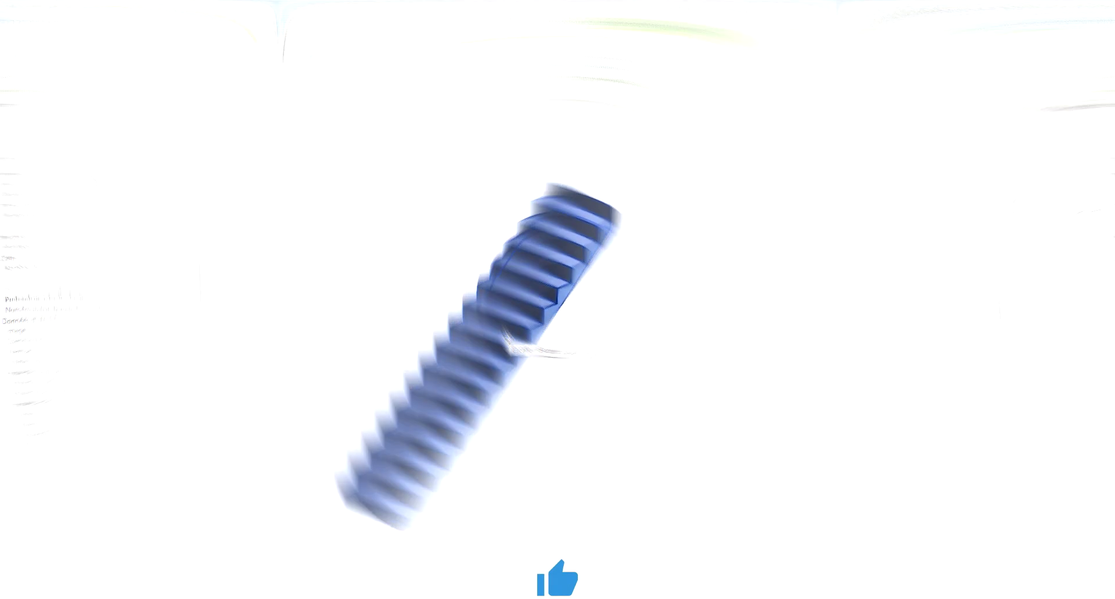
shift+middle_drag(506, 281, 503, 301)
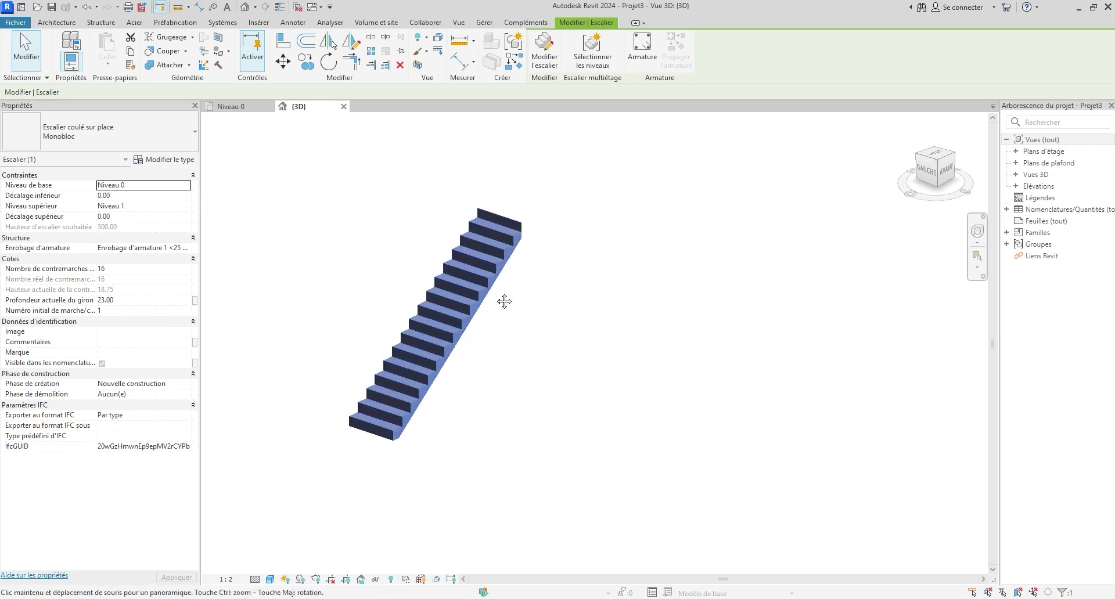
Step: Start a new Monobloc stair in the Niveau 0 plan and draw a vertical first run about 161 long with 8 risers
click(234, 108)
scroll(568, 284, down, 4)
middle_drag(498, 209, 428, 324)
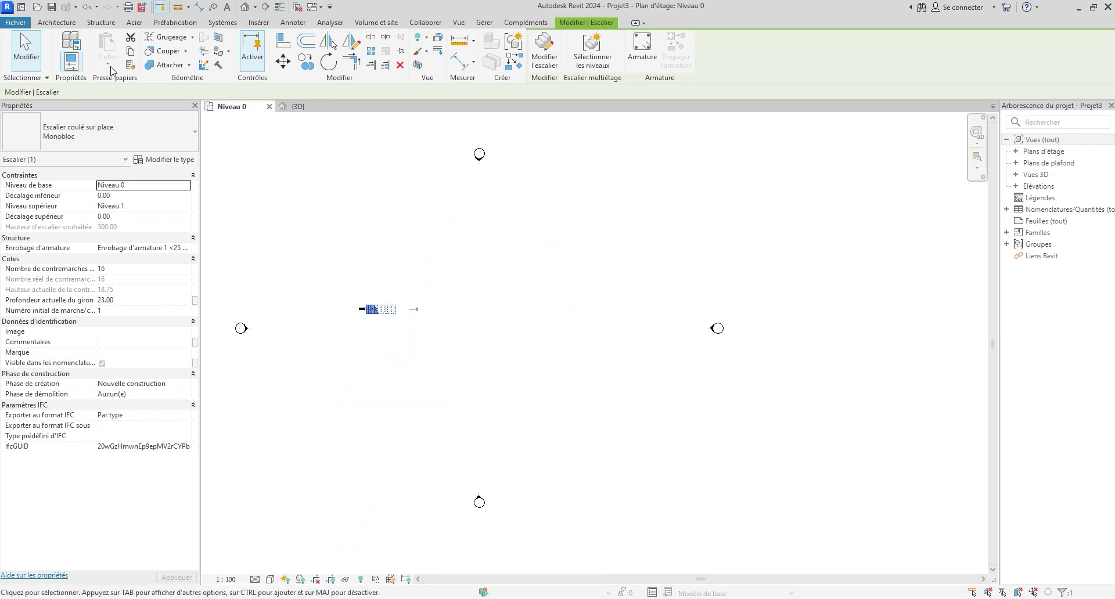
click(61, 22)
click(526, 51)
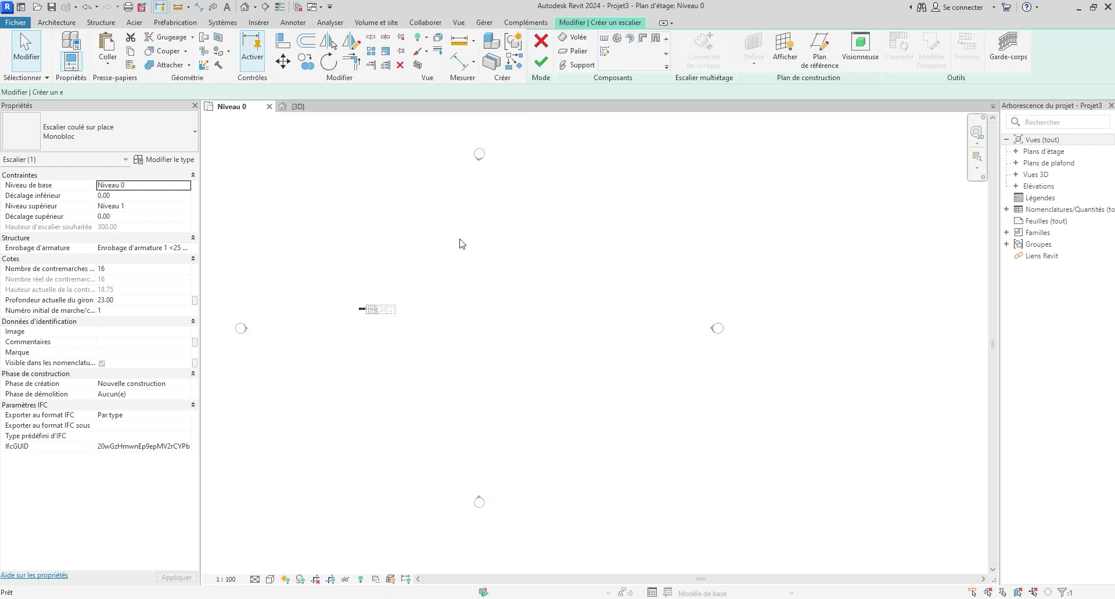
middle_drag(453, 308, 422, 288)
middle_drag(614, 341, 582, 355)
scroll(444, 378, up, 1)
middle_drag(437, 354, 444, 376)
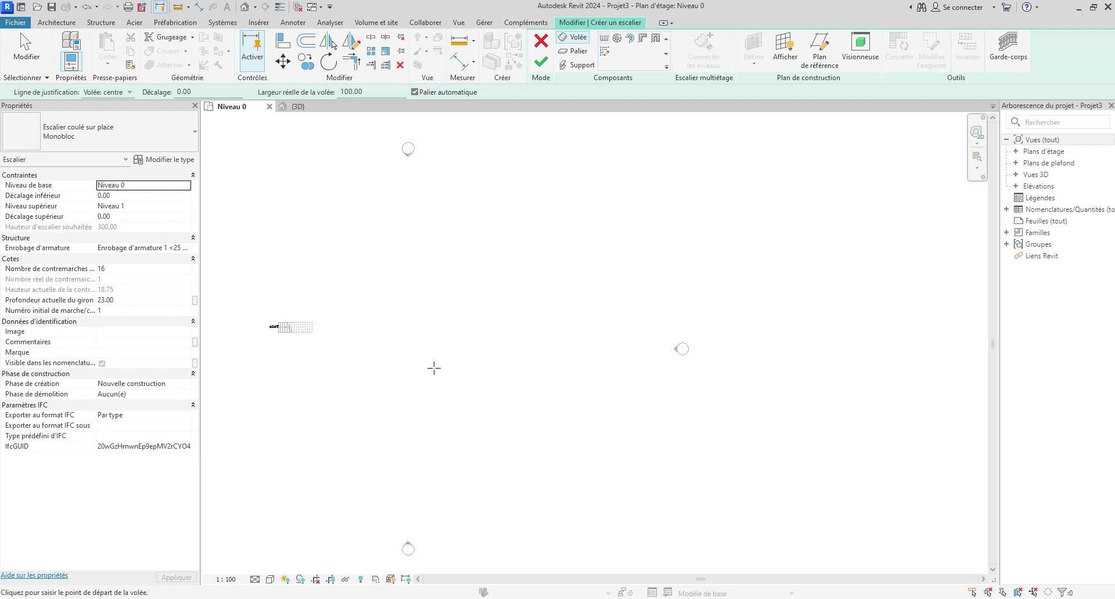
scroll(420, 386, up, 2)
scroll(428, 375, down, 2)
click(412, 378)
scroll(410, 371, up, 3)
scroll(413, 368, up, 2)
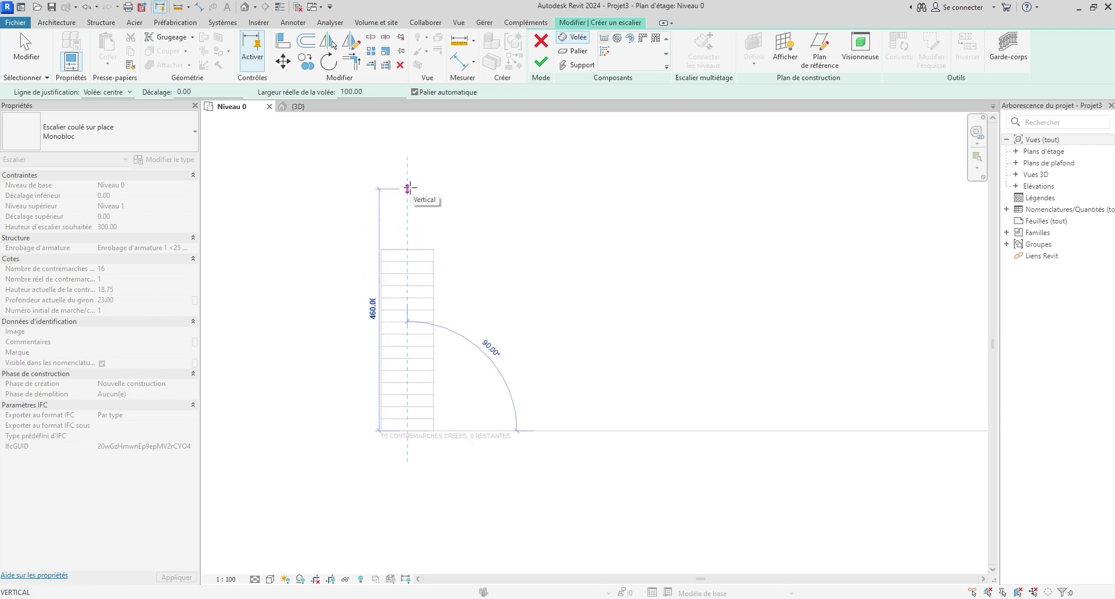
click(407, 347)
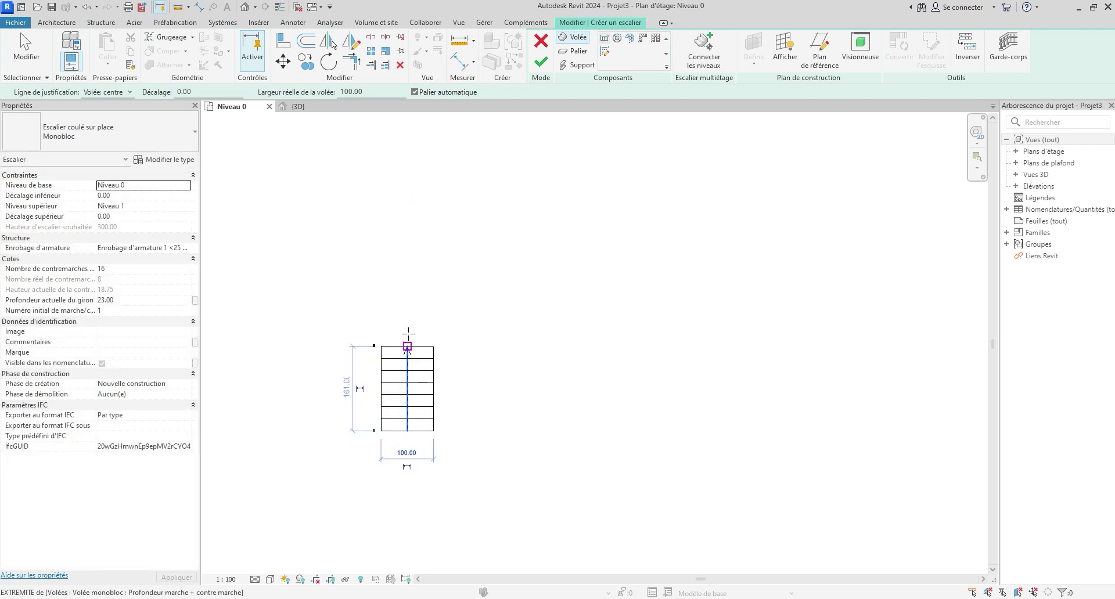
Step: Draw a second run with the remaining 8 risers in line above the first, leaving a gap for the automatic landing, and finish the stair
click(407, 288)
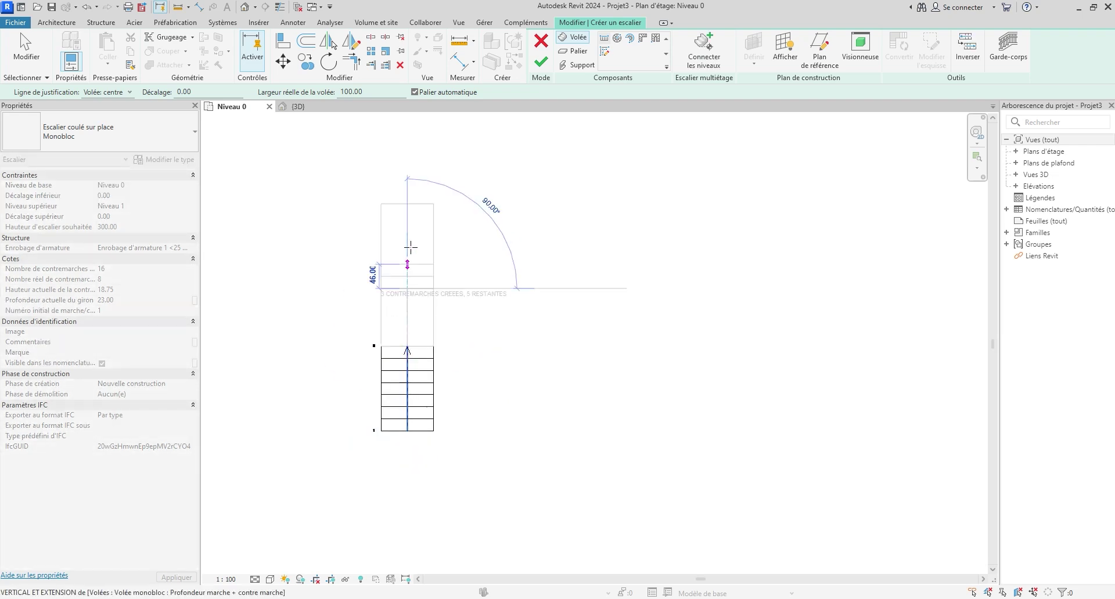
click(412, 185)
scroll(420, 312, up, 1)
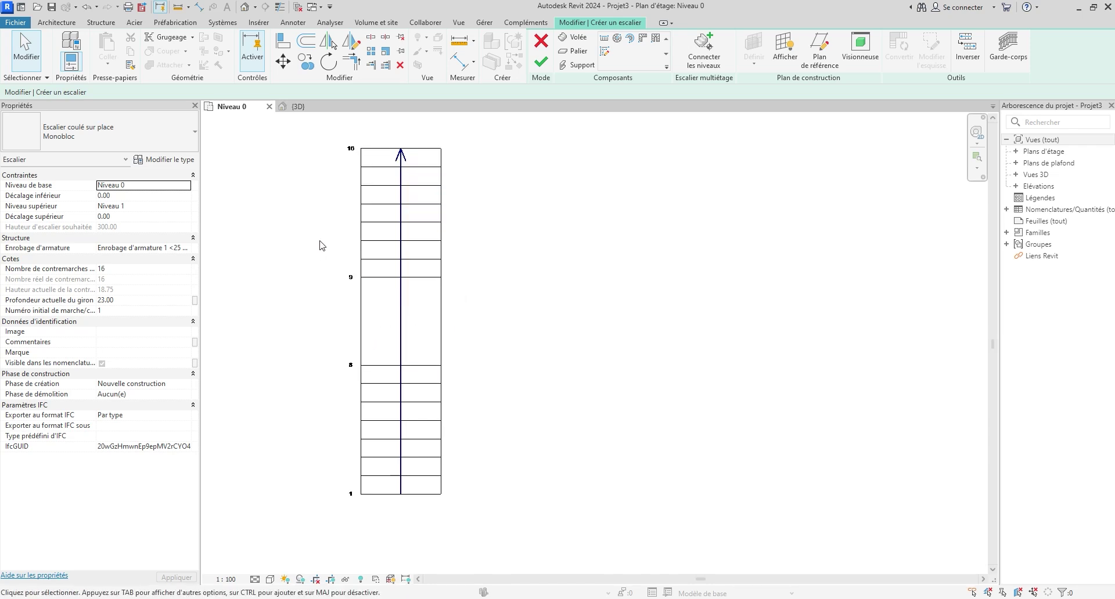
middle_drag(365, 281, 384, 314)
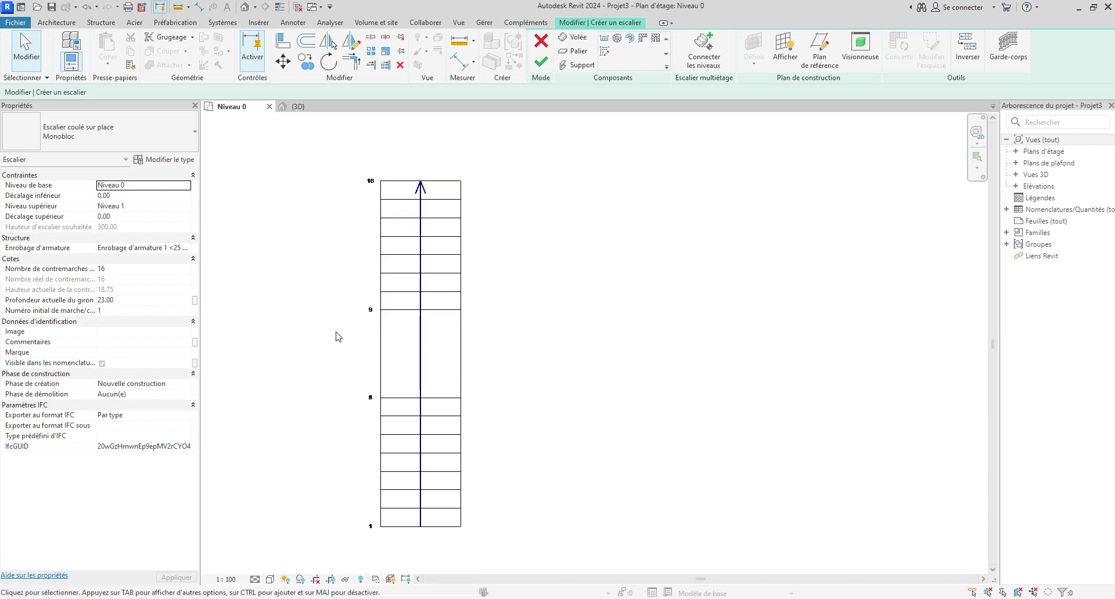
click(541, 61)
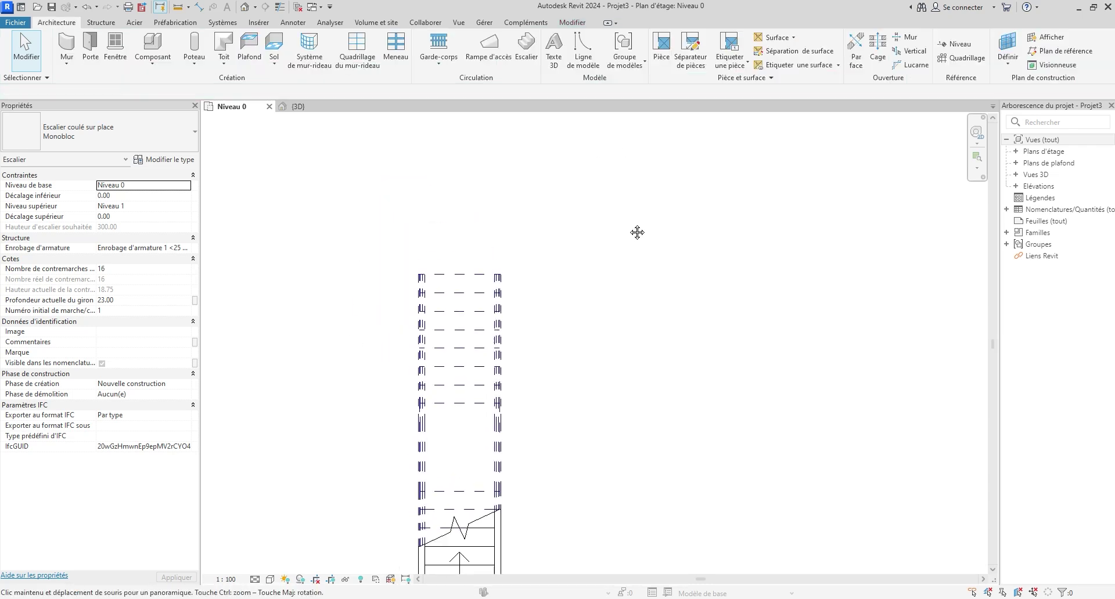
Step: Delete the railings on both sides of the new stair in the 3D view
key(ctrl+Tab)
scroll(511, 313, down, 6)
middle_drag(713, 223, 628, 270)
scroll(689, 267, up, 3)
shift+middle_drag(561, 310, 682, 398)
scroll(365, 331, up, 4)
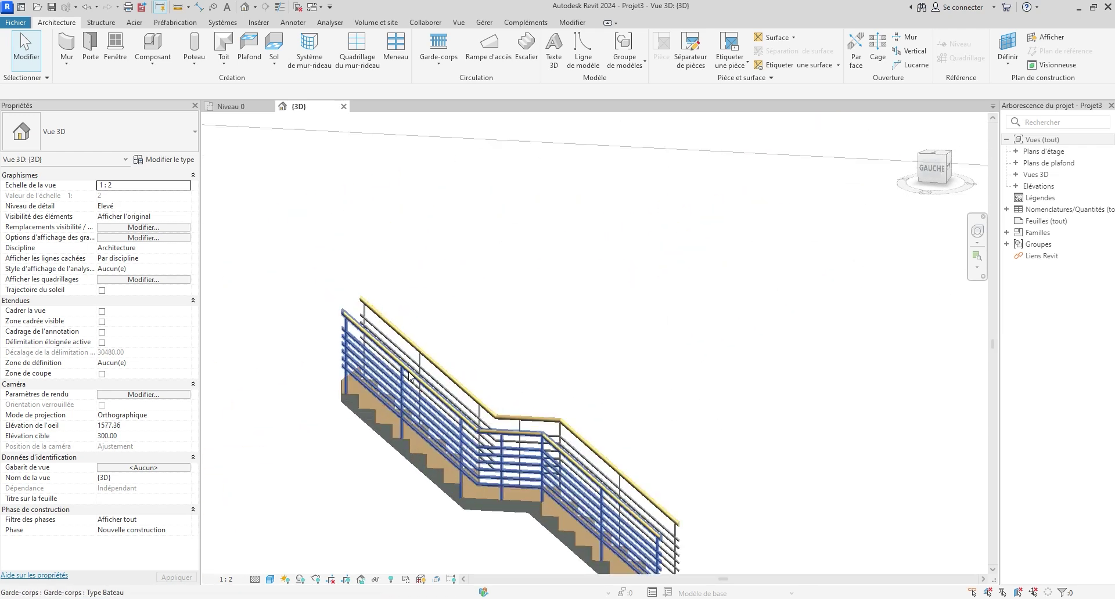
click(365, 332)
key(Delete)
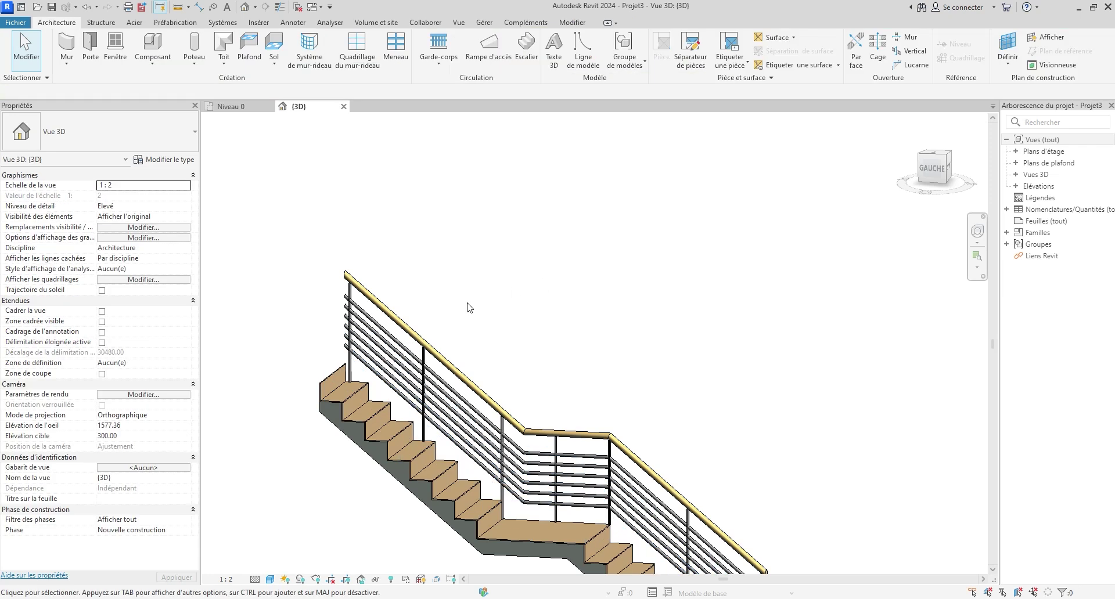
click(368, 319)
key(Delete)
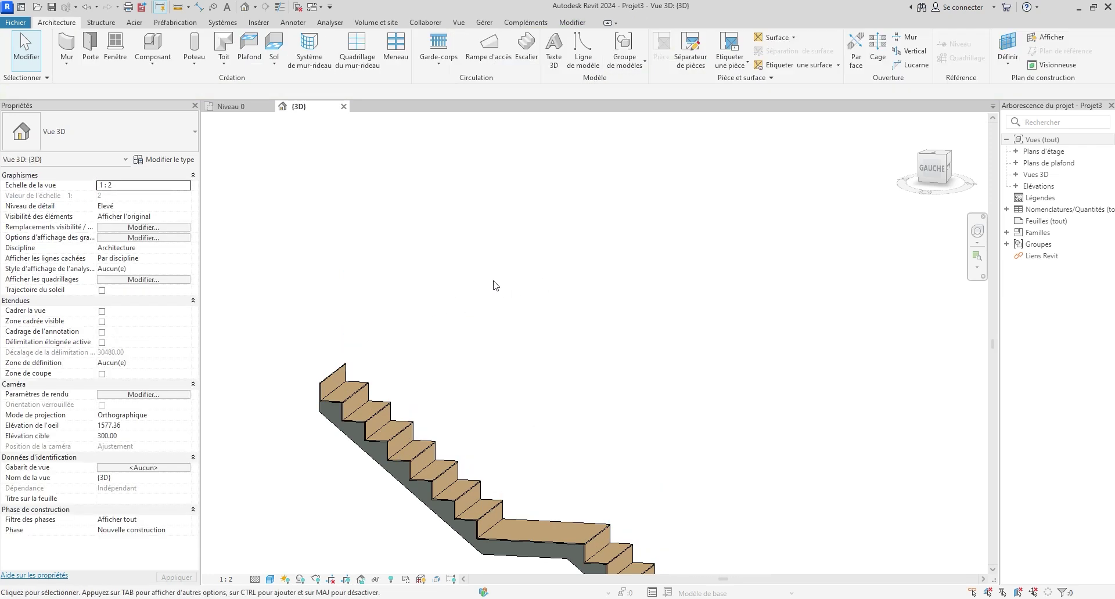
Step: Examine the new stair's two runs and intermediate landing from several angles in the 3D view
scroll(493, 287, down, 3)
shift+middle_drag(665, 331, 604, 371)
click(596, 378)
scroll(596, 369, up, 3)
scroll(608, 376, up, 5)
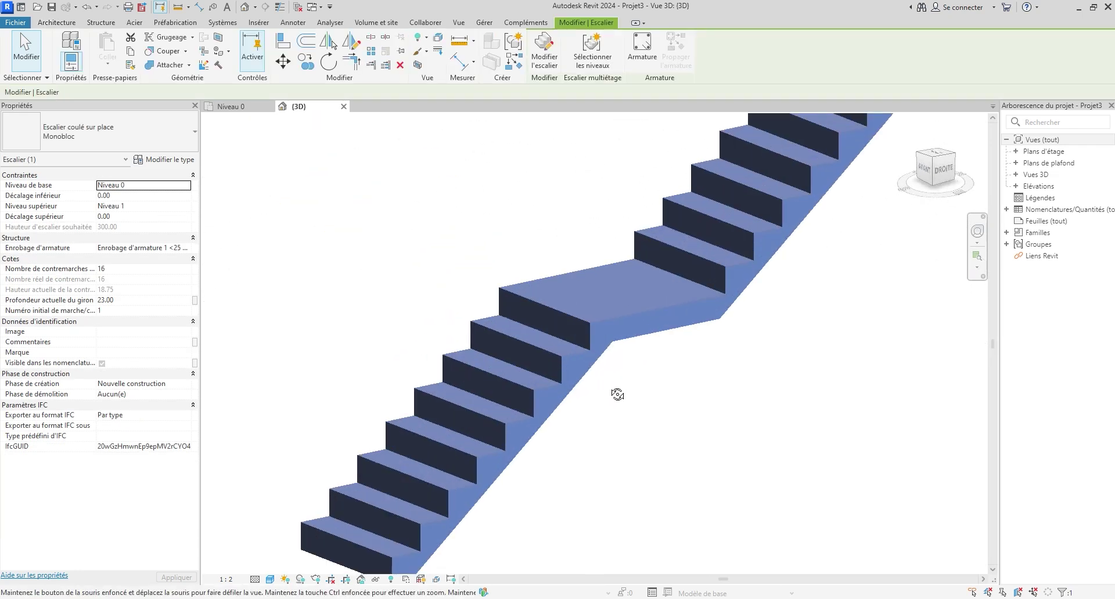
scroll(603, 372, down, 2)
click(617, 378)
mouse_move(617, 377)
shift+middle_down()
mouse_move(622, 389)
mouse_move(521, 389)
mouse_move(533, 373)
mouse_move(595, 370)
mouse_move(617, 346)
mouse_move(814, 411)
mouse_move(616, 388)
shift+middle_up()
scroll(616, 388, up, 3)
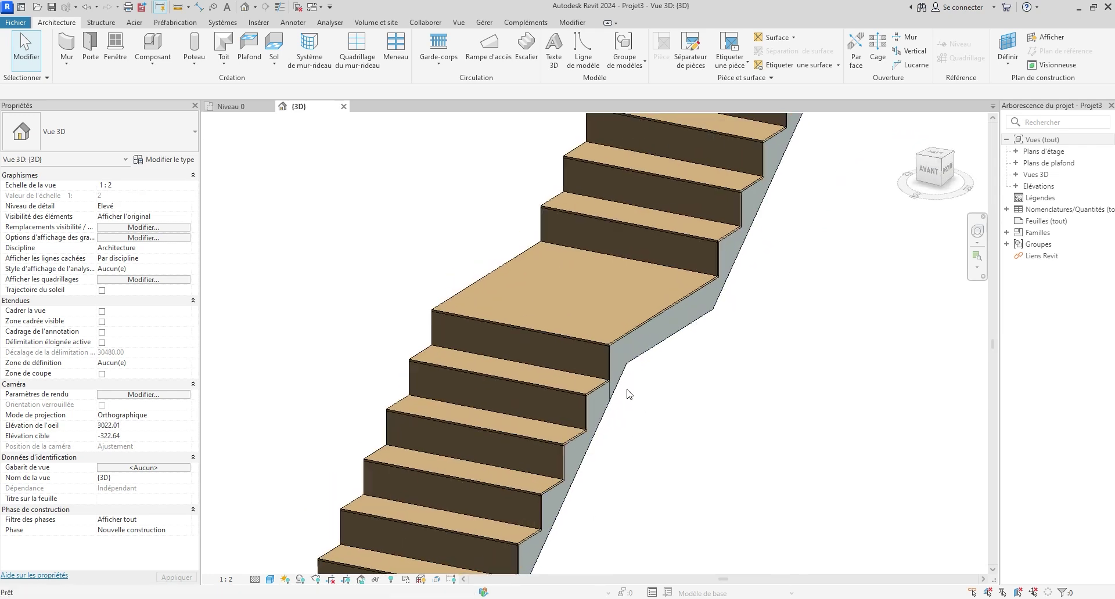
scroll(670, 368, down, 3)
scroll(638, 370, up, 2)
scroll(637, 371, down, 4)
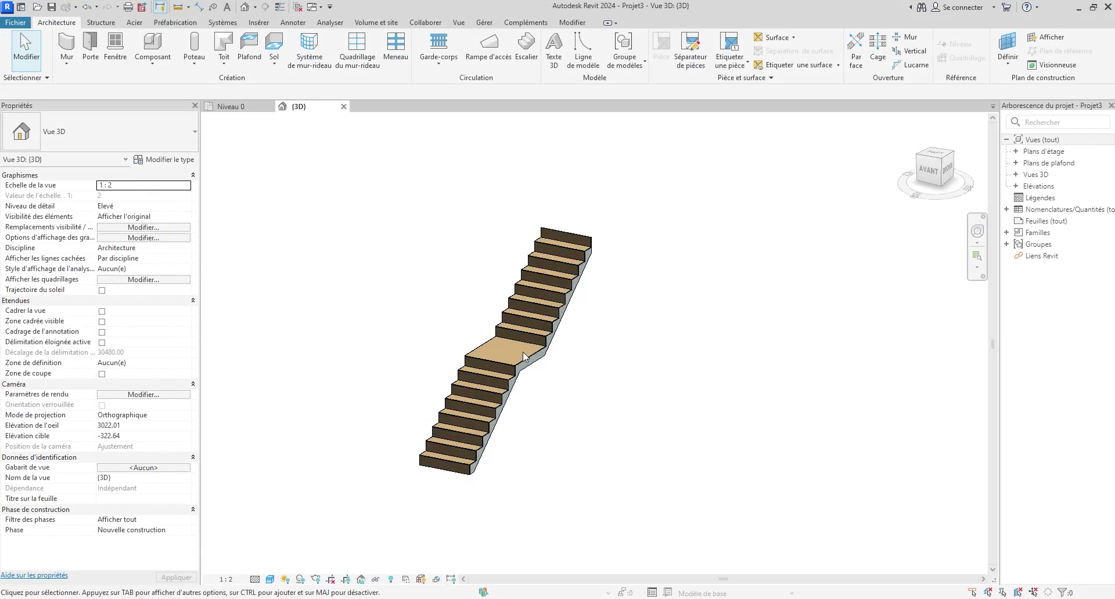
scroll(499, 378, up, 2)
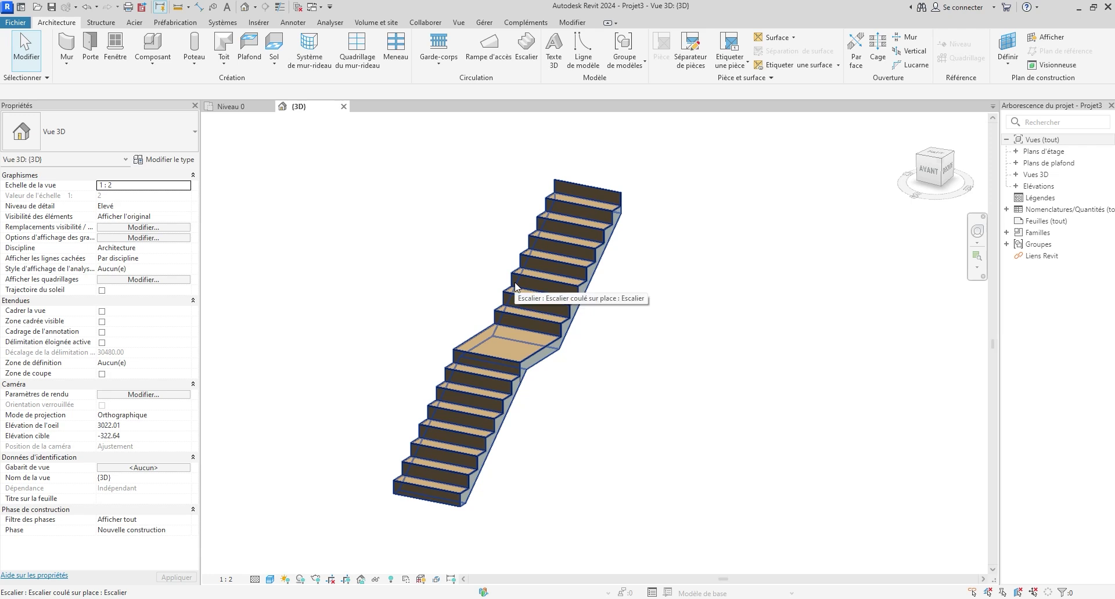
middle_drag(456, 361, 457, 384)
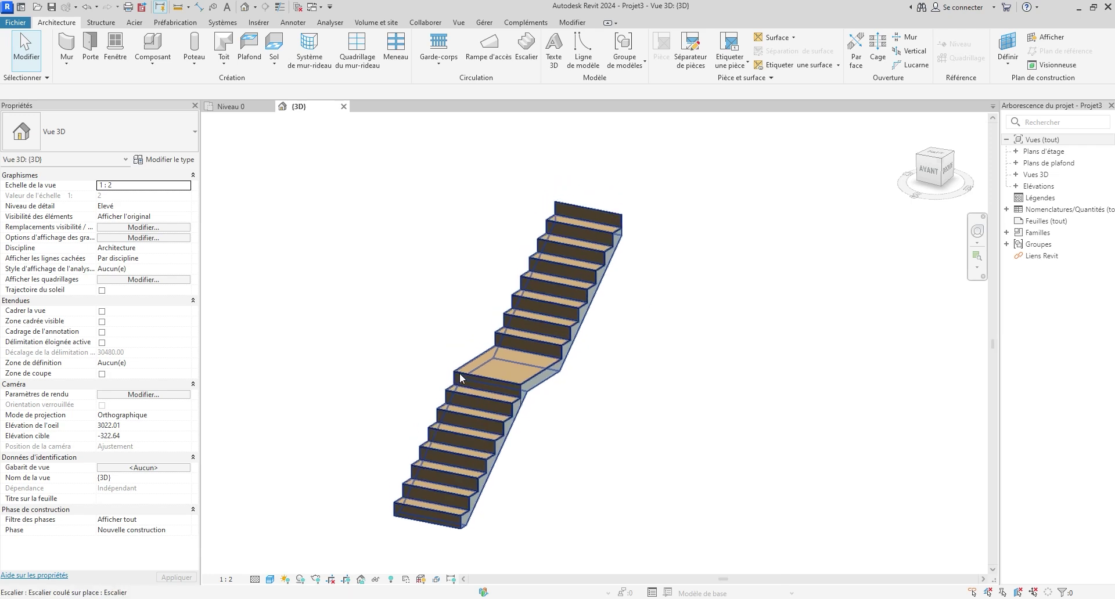
Step: Duplicate the two-run stair's Monobloc type as Monobloc 2 and assign it to the stair
shift+middle_drag(478, 314, 442, 427)
scroll(428, 478, up, 3)
scroll(443, 456, down, 4)
scroll(443, 475, up, 2)
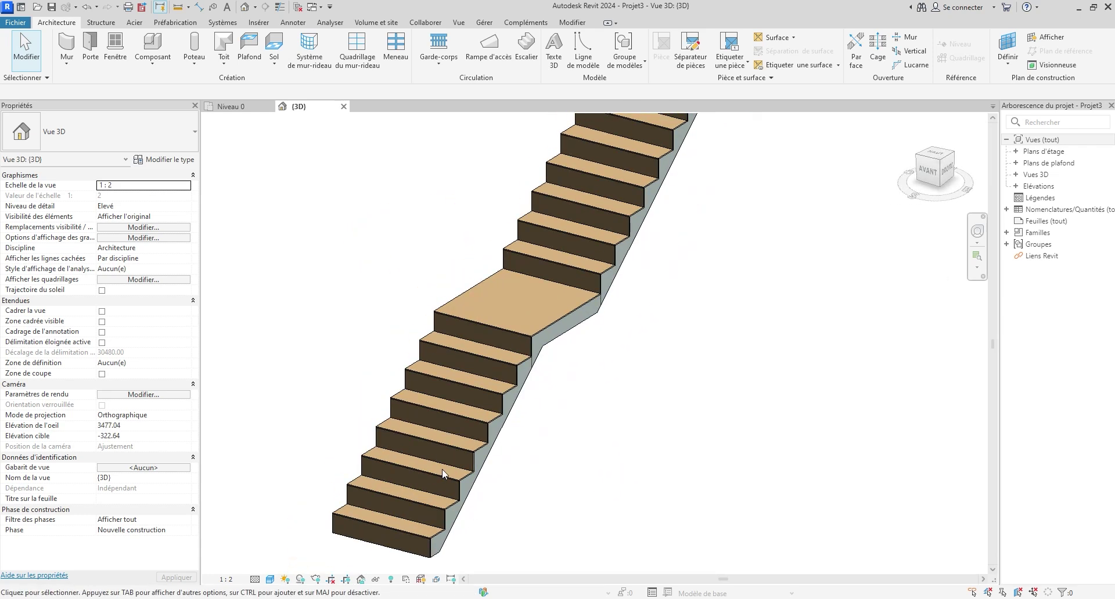
click(430, 470)
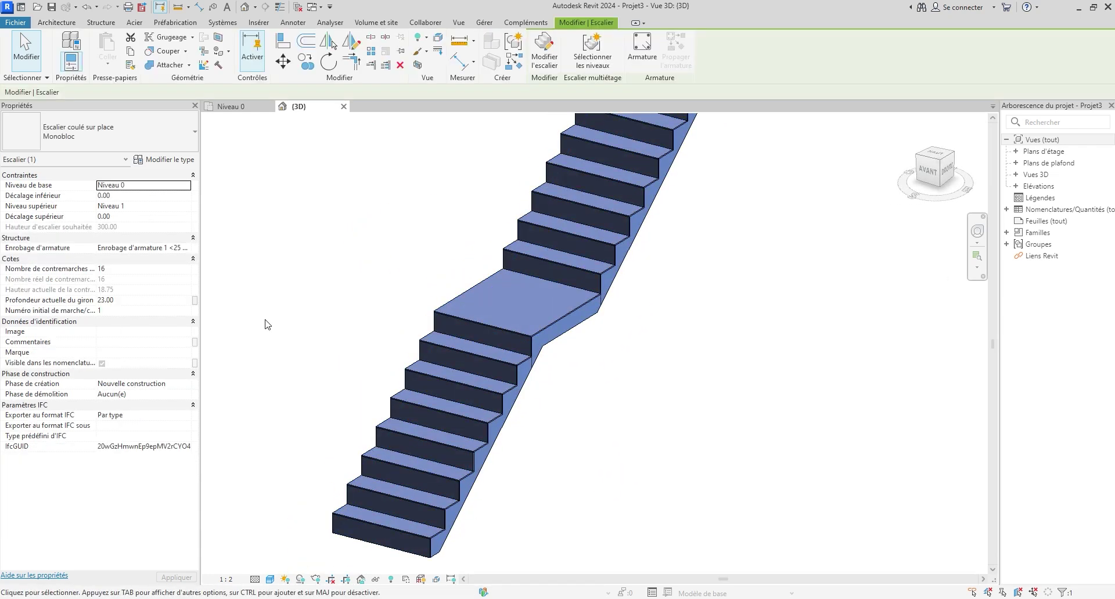
click(159, 161)
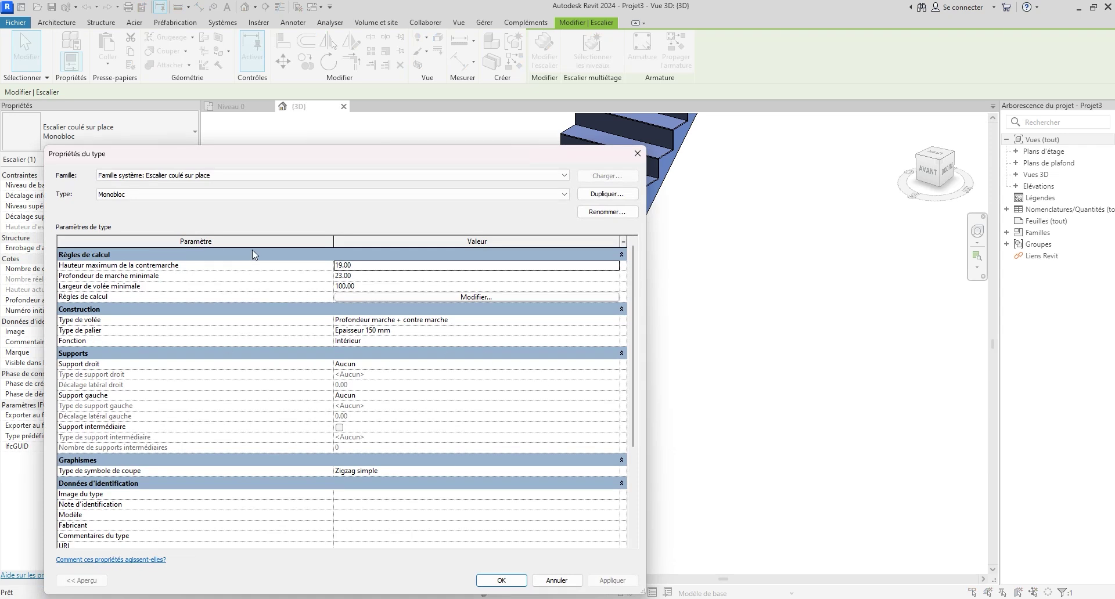
click(607, 194)
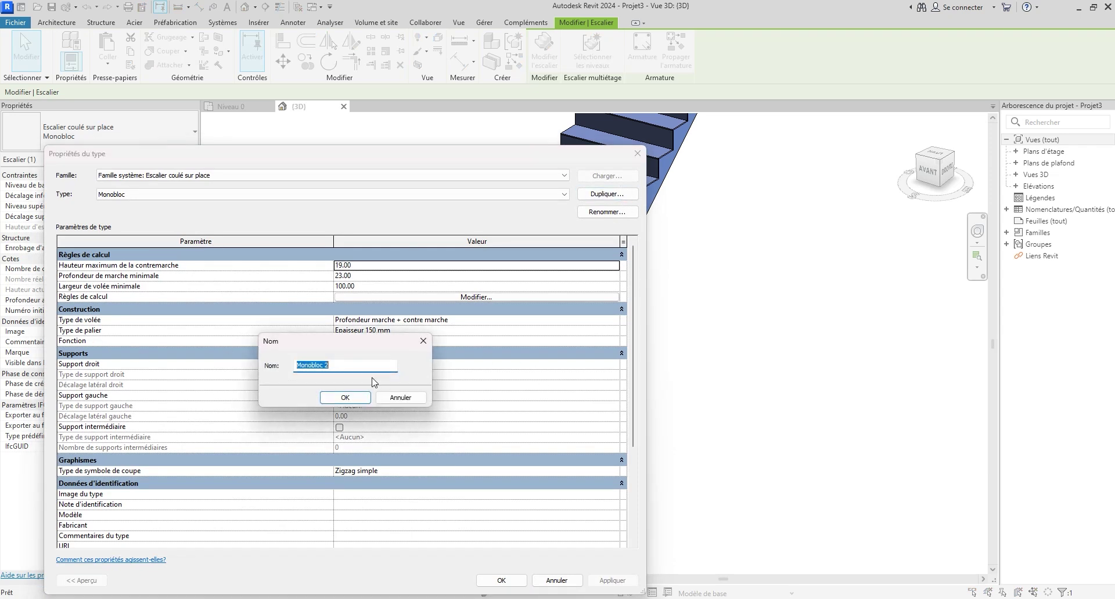
click(345, 397)
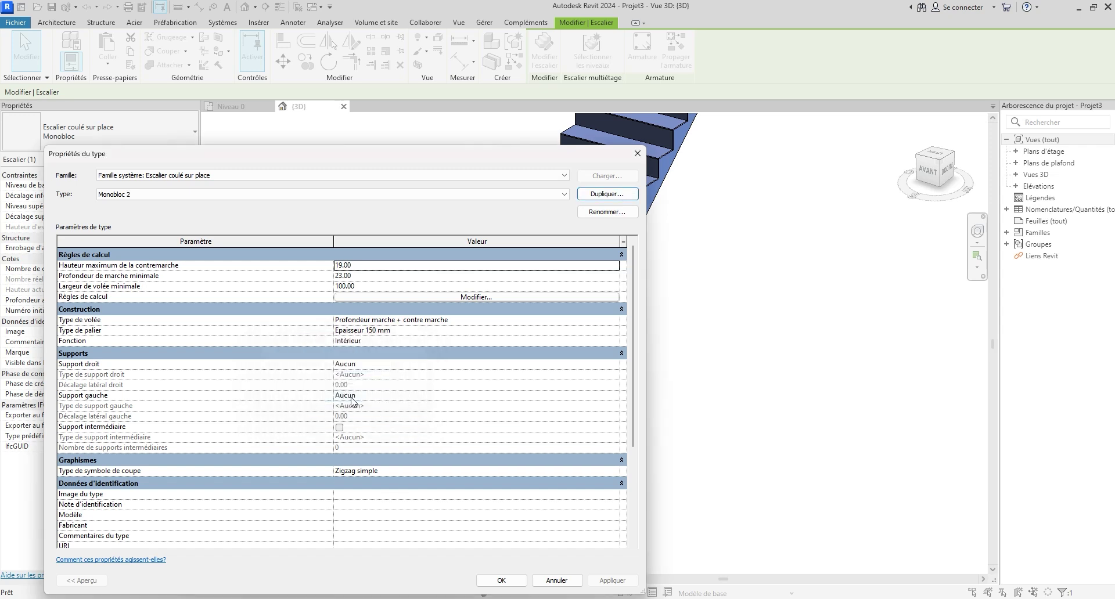
drag(292, 163, 294, 160)
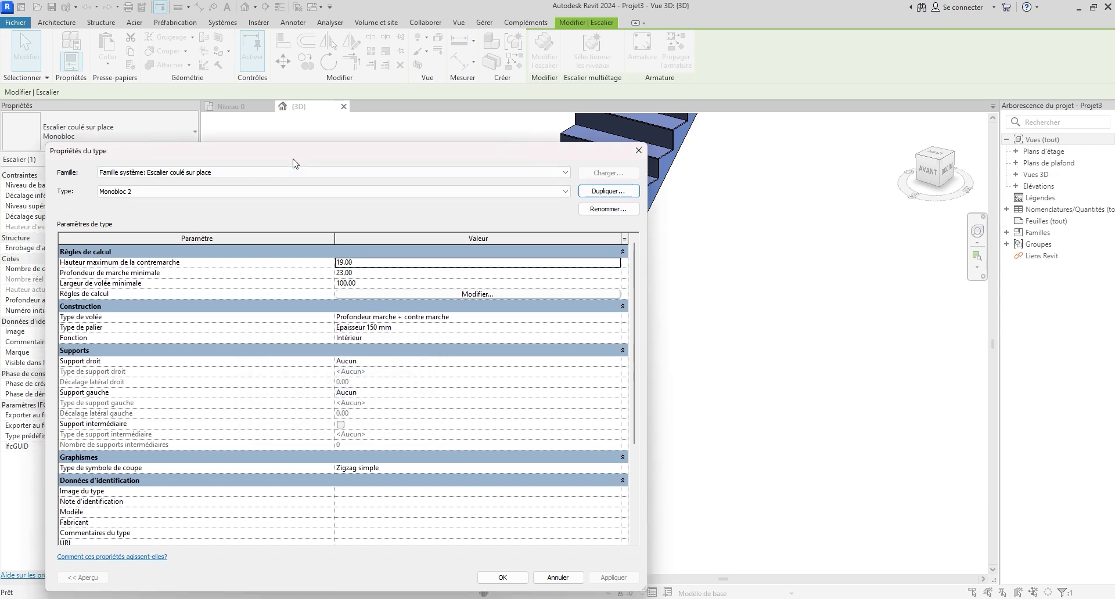
click(503, 577)
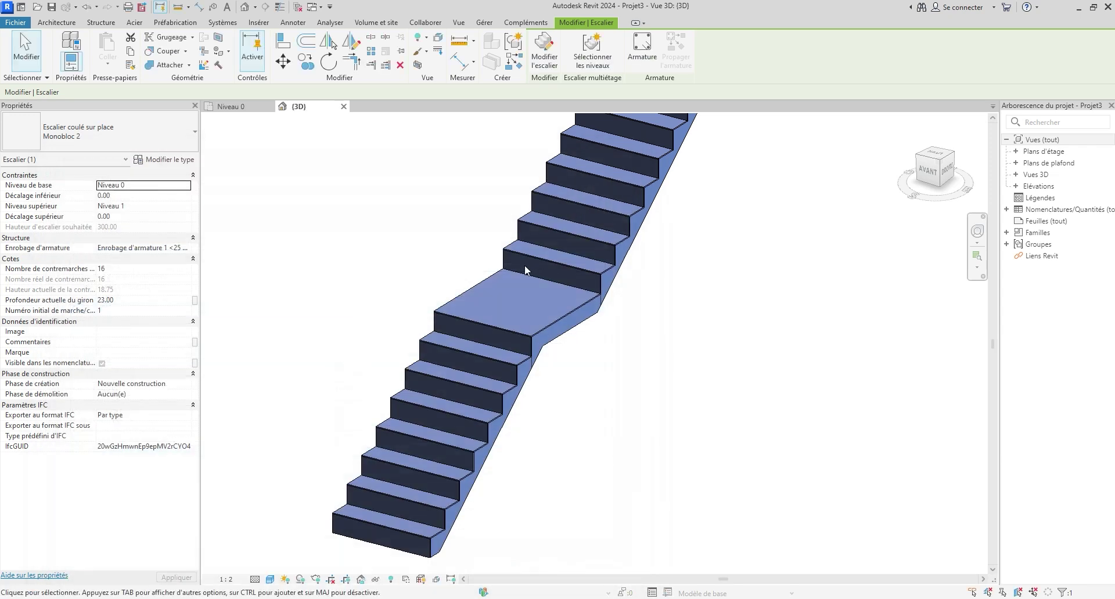
Step: Set the left support of the Monobloc 2 type to Limon à la française (fermé) and apply it to the stair
click(166, 159)
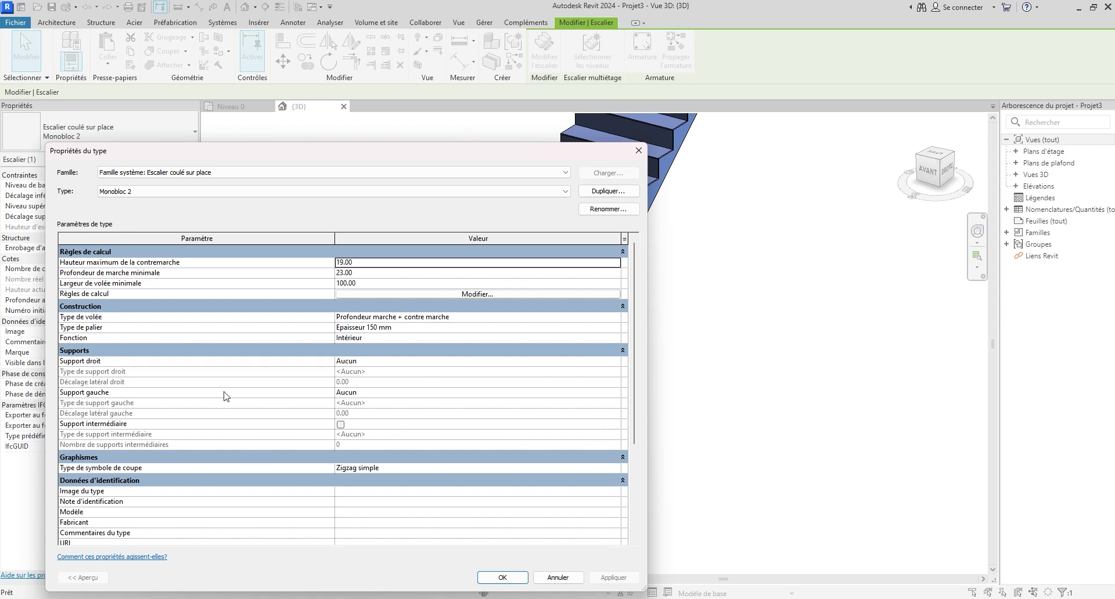
click(607, 394)
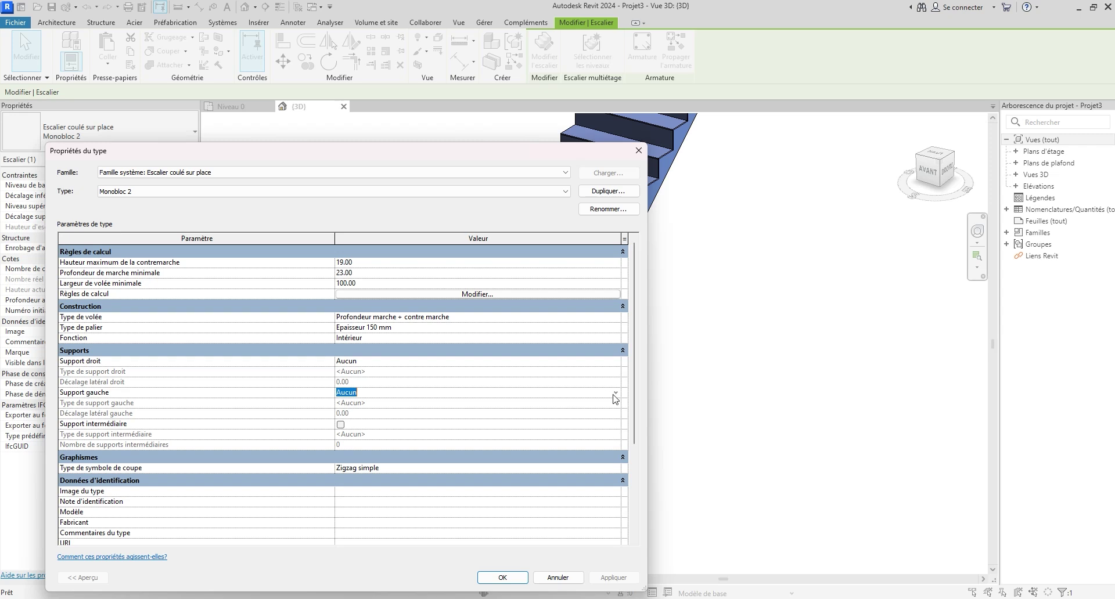
click(614, 395)
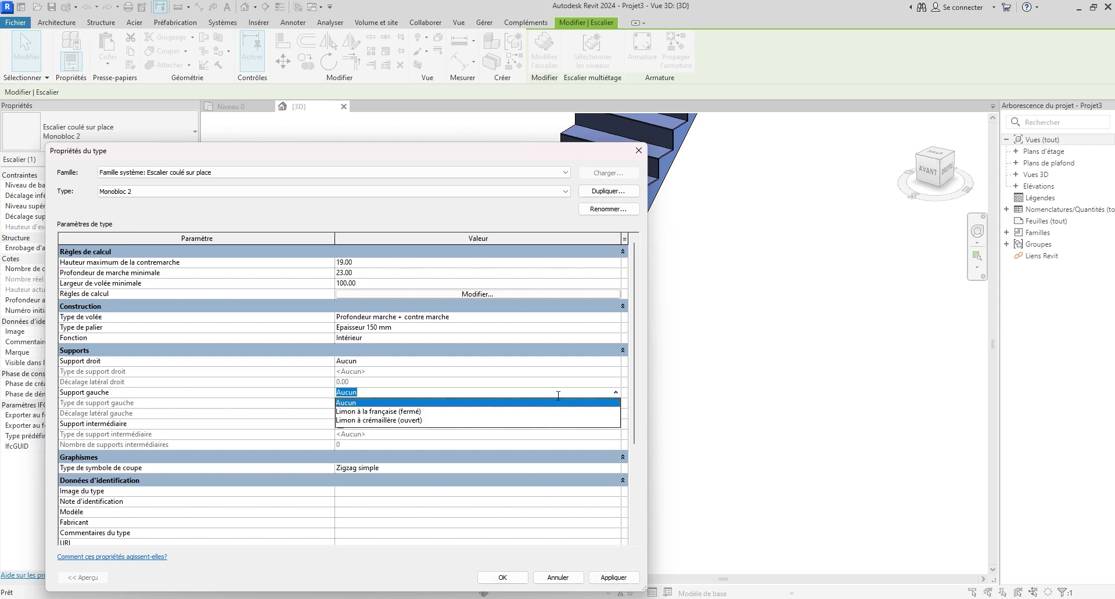
click(403, 412)
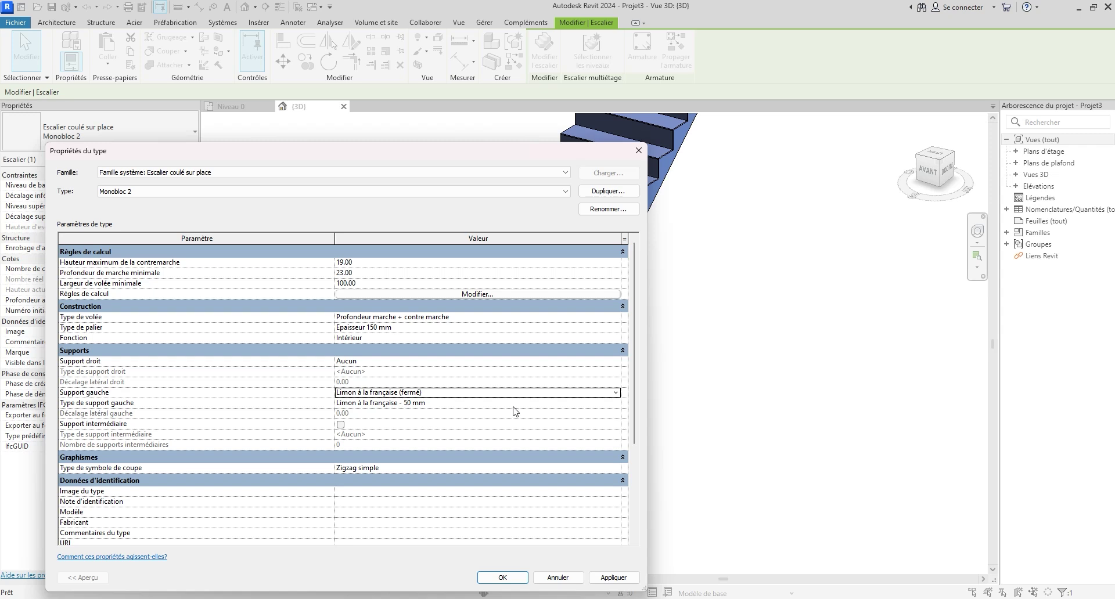
click(616, 403)
click(615, 404)
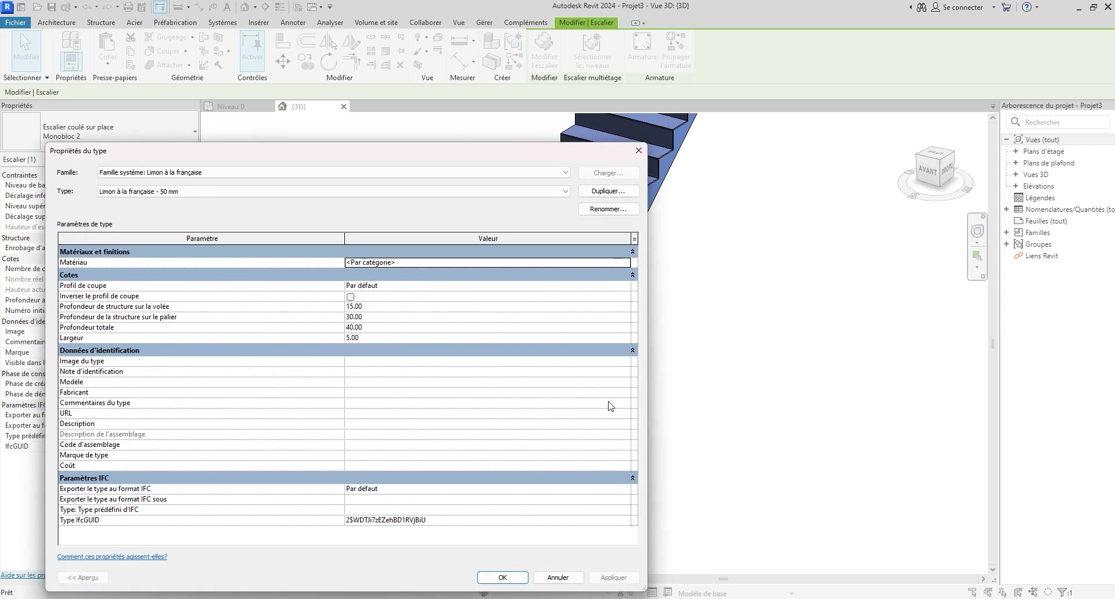
click(639, 151)
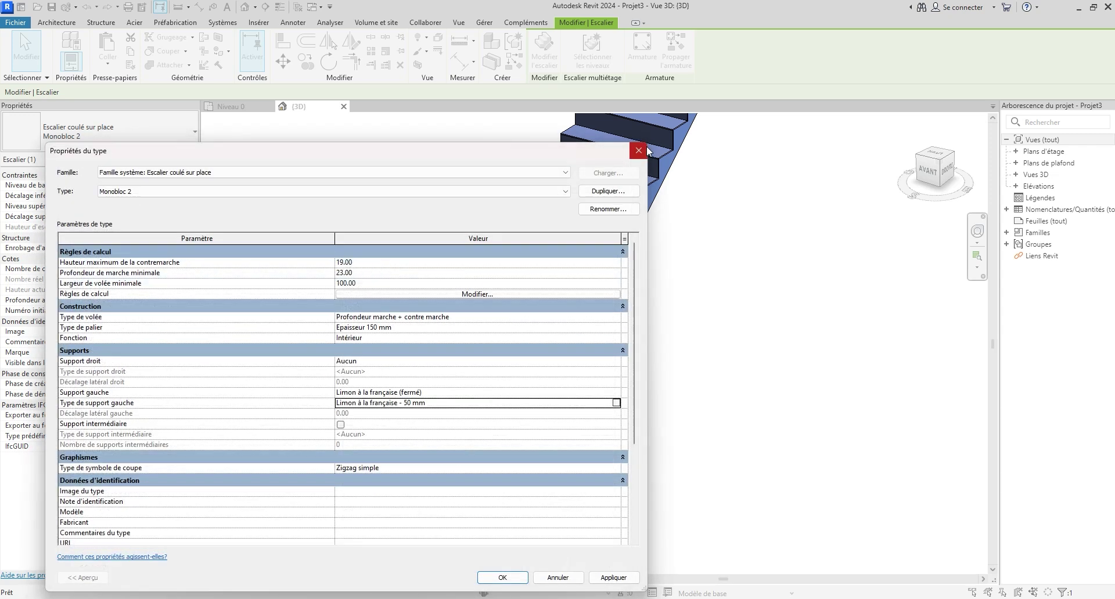
drag(404, 153, 110, 170)
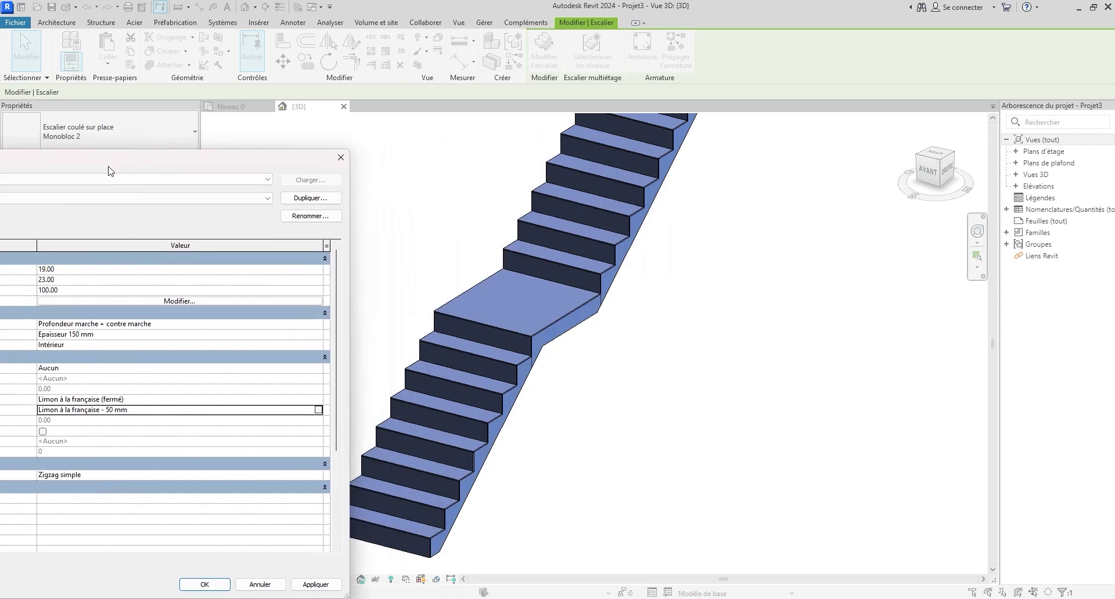
click(316, 584)
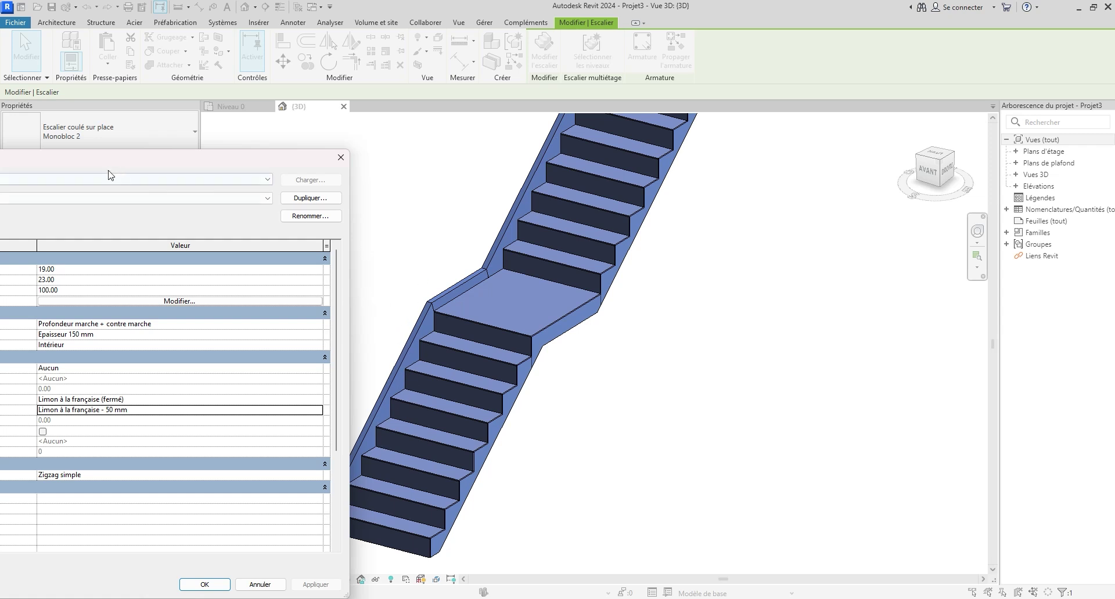
Step: Duplicate the left support's stringer type under the name Limon à la française - 120 mm
click(323, 413)
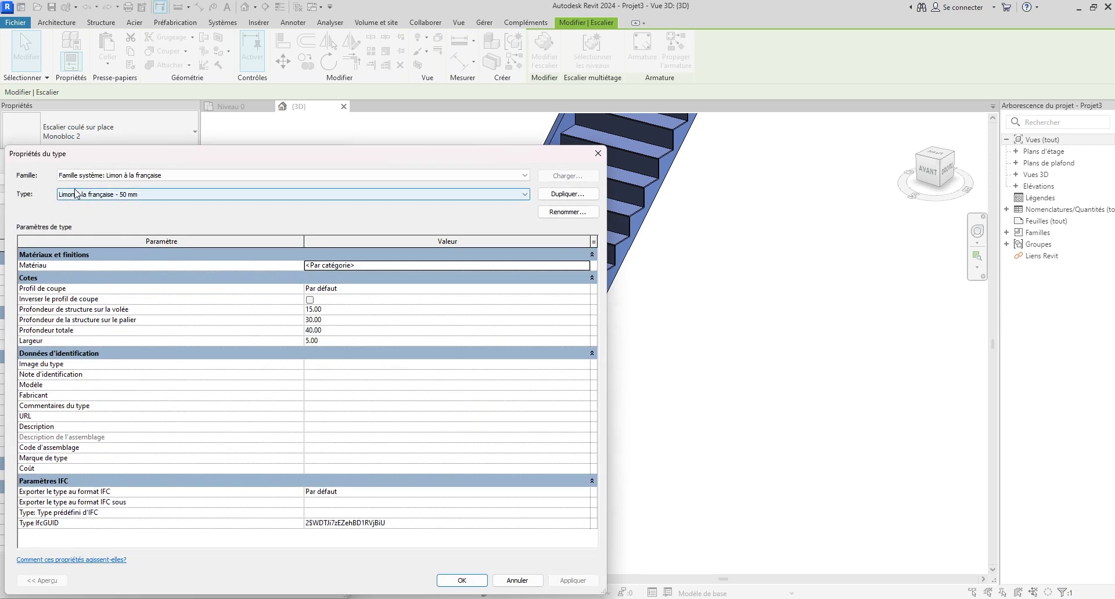
click(581, 197)
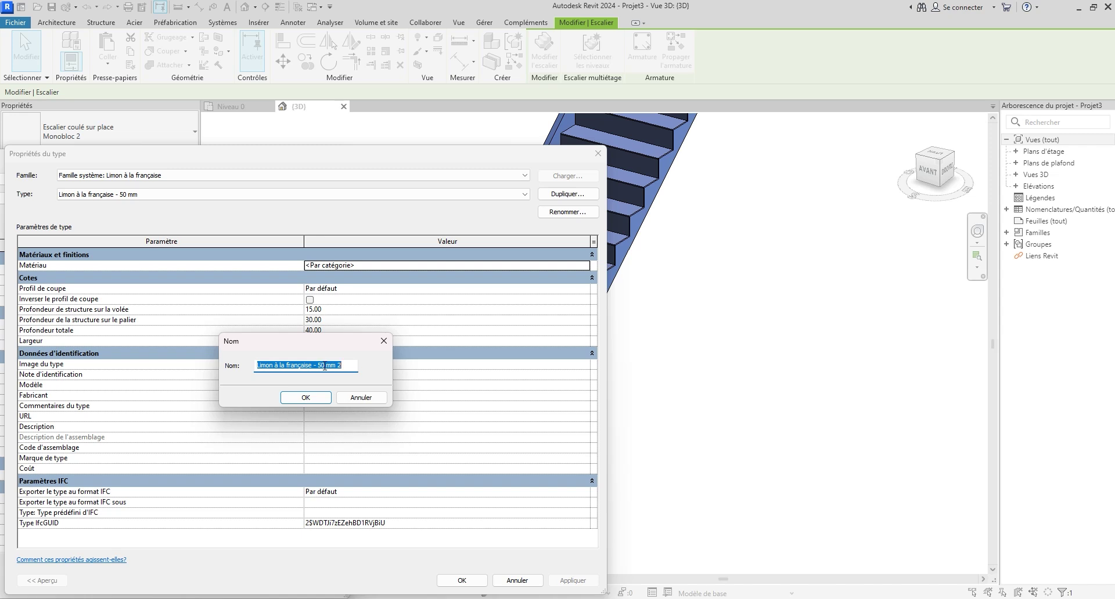
click(324, 364)
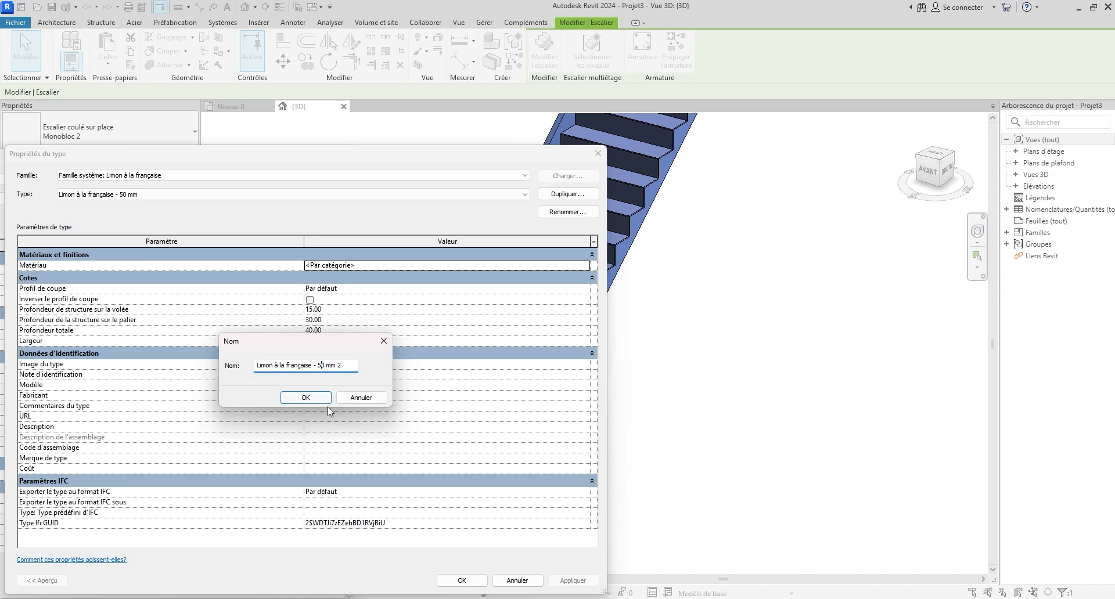
key(BackSpace)
click(329, 398)
drag(194, 164, 749, 201)
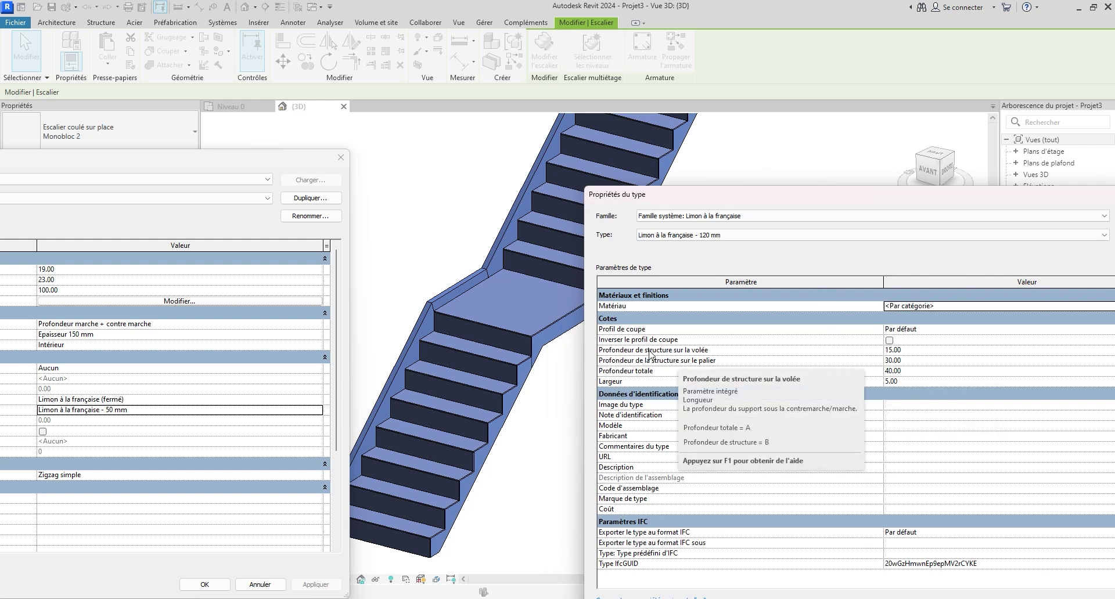
Step: Set the stringer's structure depth on run and landing to 0, total depth to 120 and width to 20, and apply it to the stair
click(919, 350)
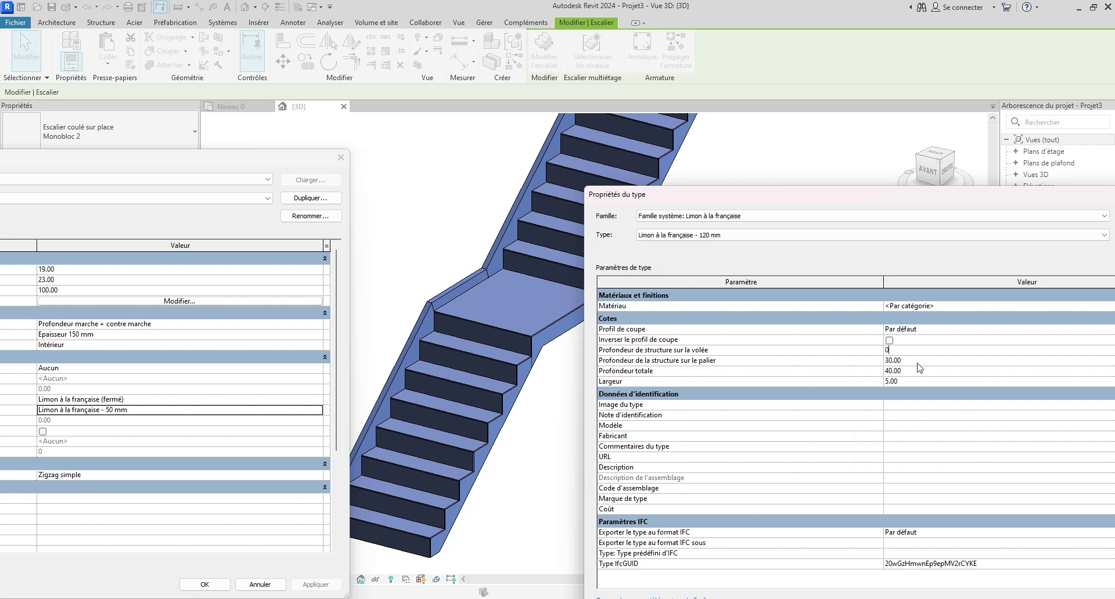
click(919, 360)
click(898, 373)
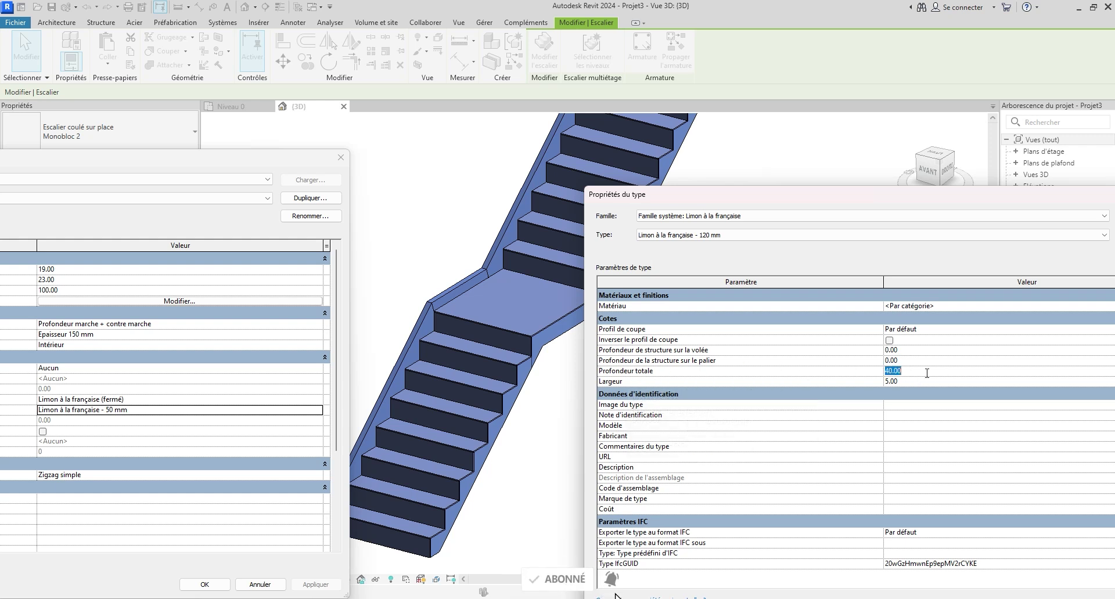
text(1)
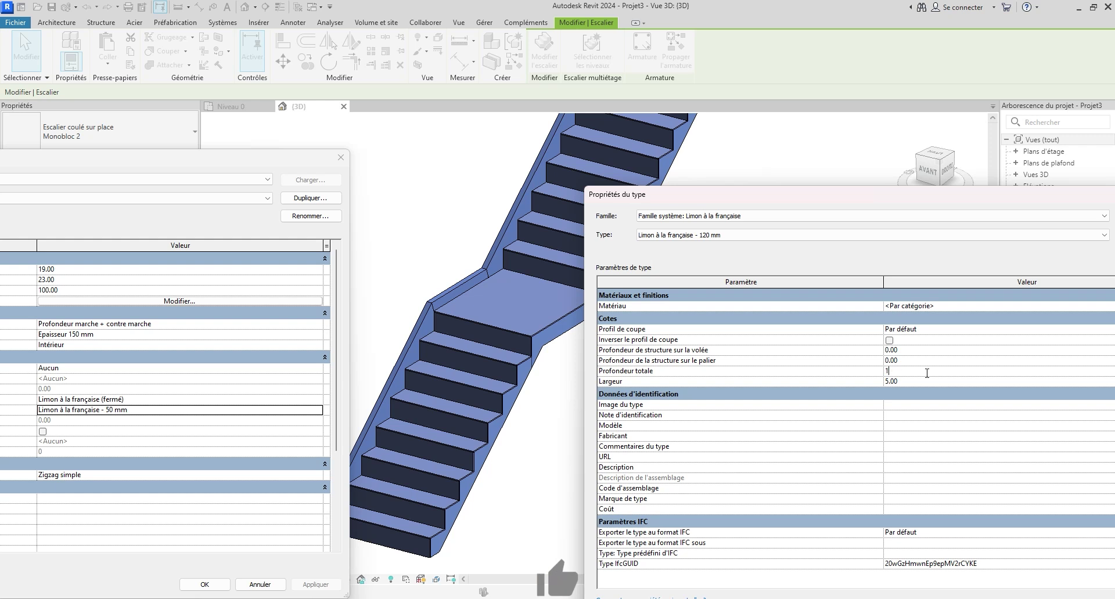
key(Tab)
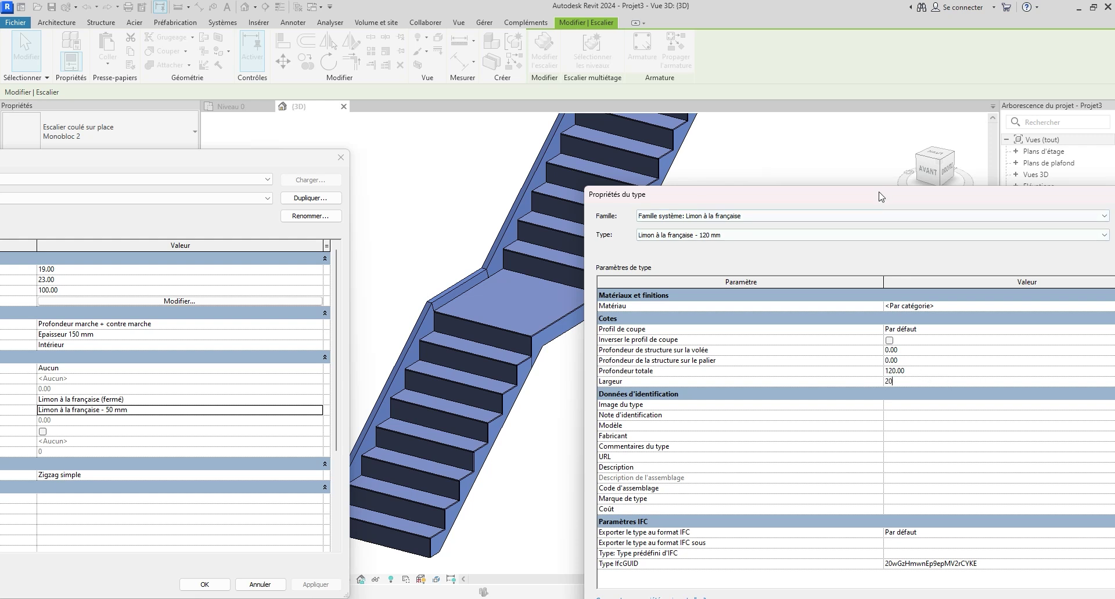
drag(879, 192, 489, 188)
drag(587, 191, 872, 128)
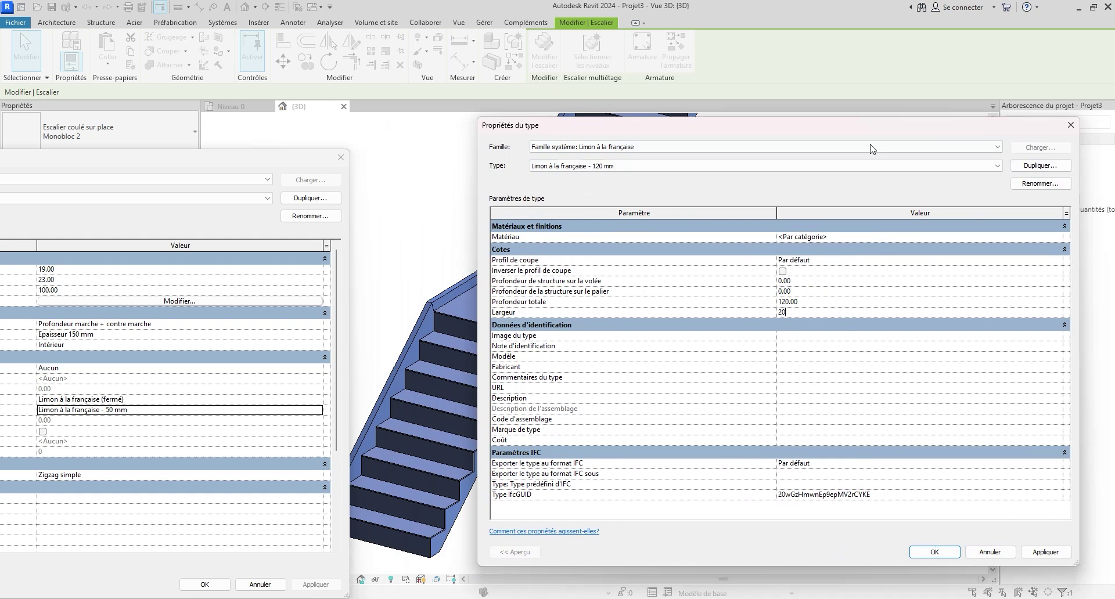
click(1065, 553)
click(932, 552)
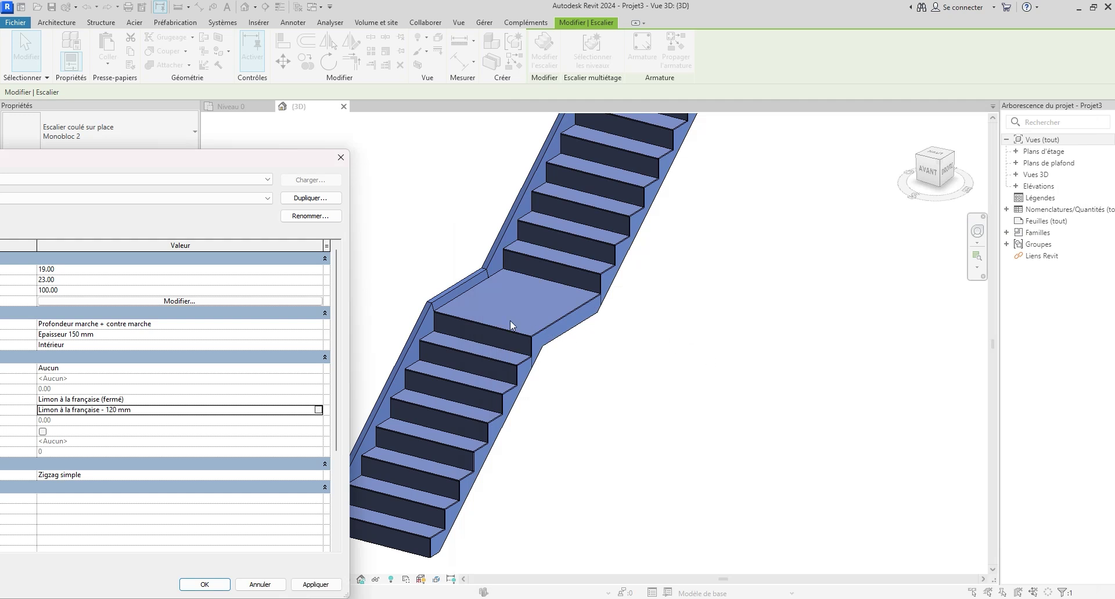
click(317, 585)
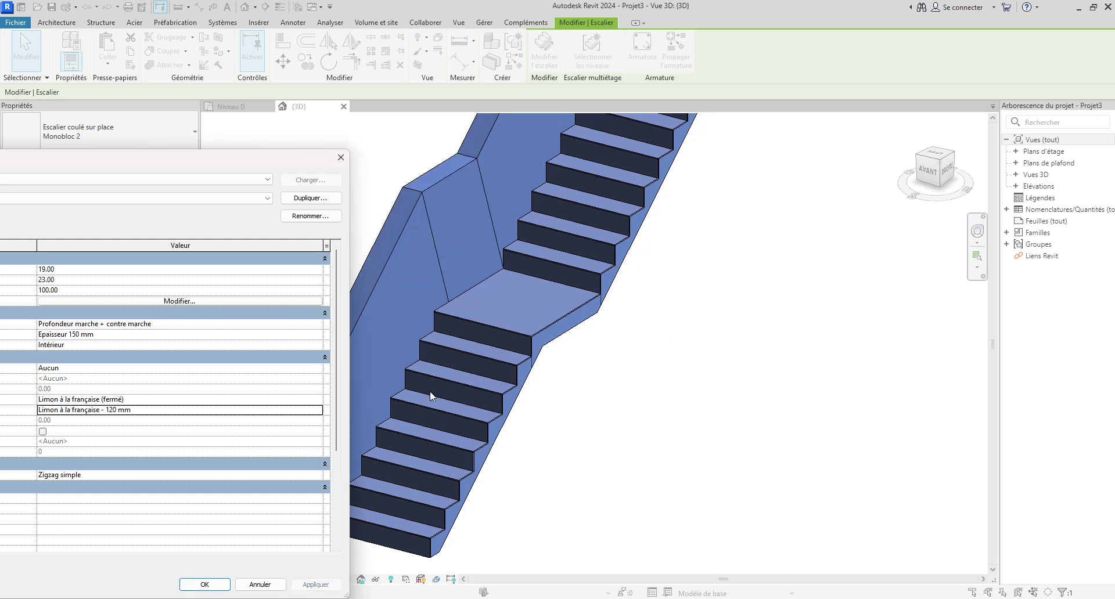
click(187, 583)
Step: Copy the stair with its tall left stringer to a spot beside the original in the 3D view
shift+middle_drag(494, 325, 609, 334)
click(819, 340)
scroll(593, 340, down, 3)
mouse_move(583, 403)
shift+middle_down()
mouse_move(684, 413)
mouse_move(574, 411)
shift+middle_up()
shift+middle_drag(665, 388, 614, 386)
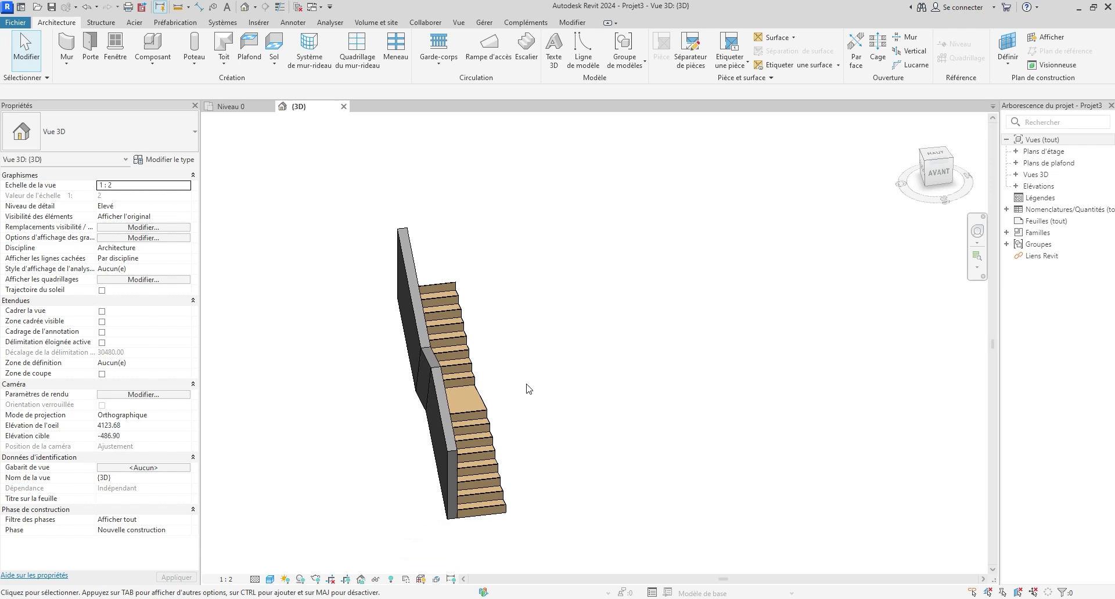
shift+middle_drag(528, 390, 439, 428)
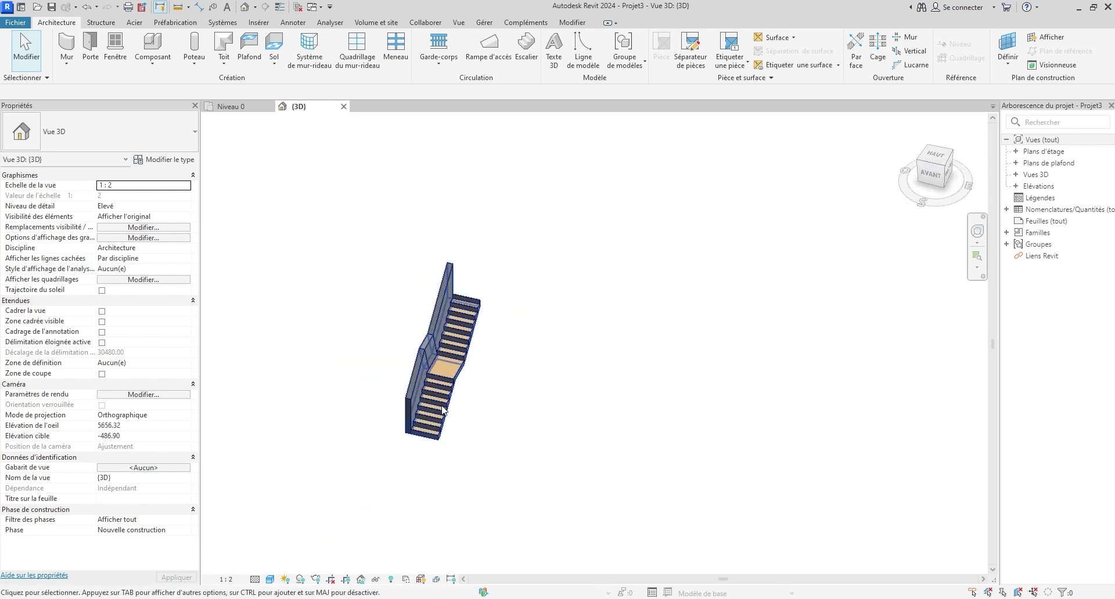
click(439, 428)
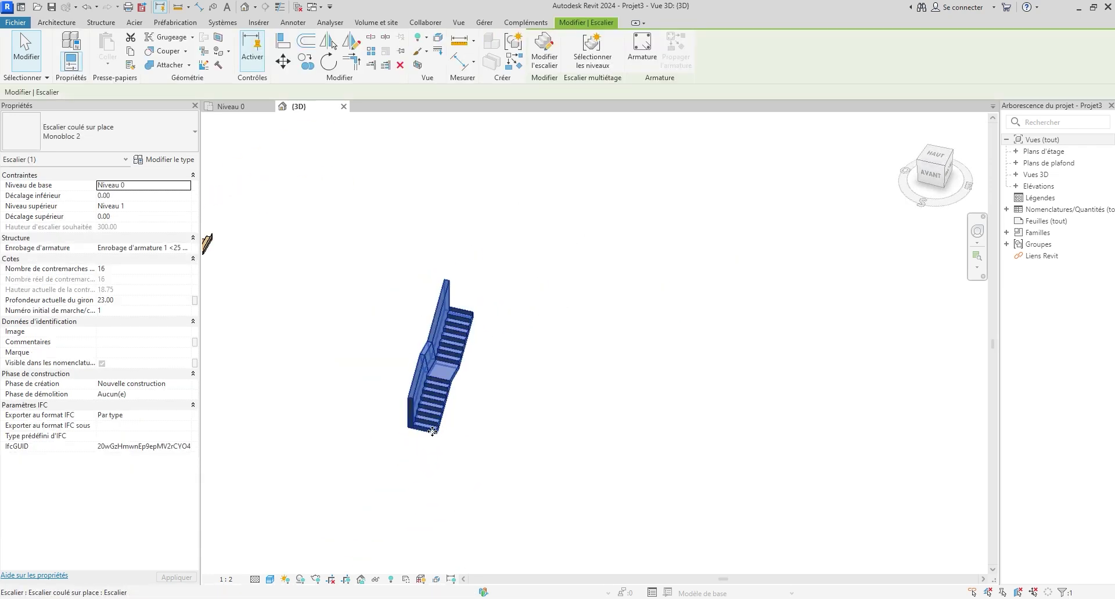
drag(432, 421, 465, 430)
ctrl+drag(534, 443, 535, 442)
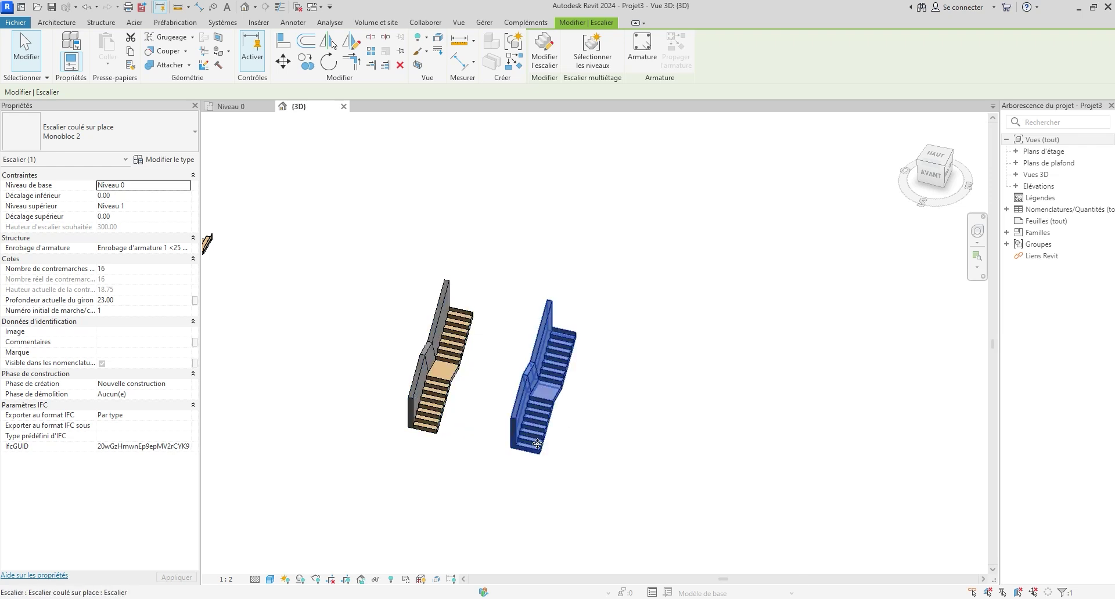
Step: Examine the copied stair's stringer, landing and lowest steps up close from several angles
shift+middle_drag(476, 453, 391, 418)
scroll(509, 409, up, 5)
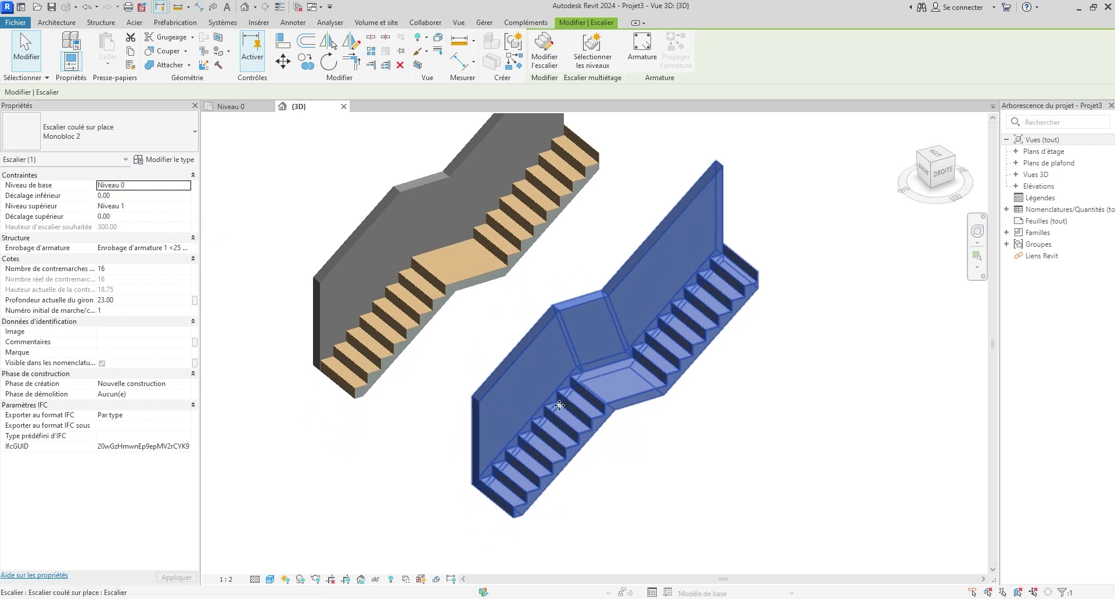
scroll(559, 406, up, 2)
scroll(546, 430, down, 2)
scroll(531, 381, up, 3)
shift+middle_drag(515, 423, 594, 323)
scroll(428, 435, up, 2)
scroll(435, 473, up, 2)
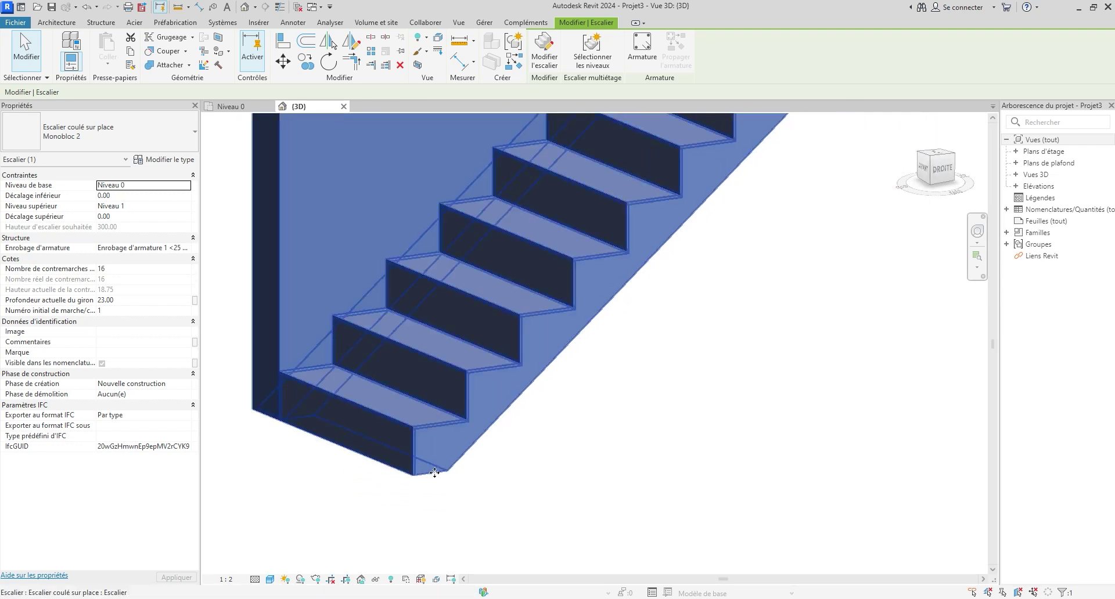
scroll(548, 332, down, 4)
click(585, 374)
shift+middle_drag(585, 373, 517, 481)
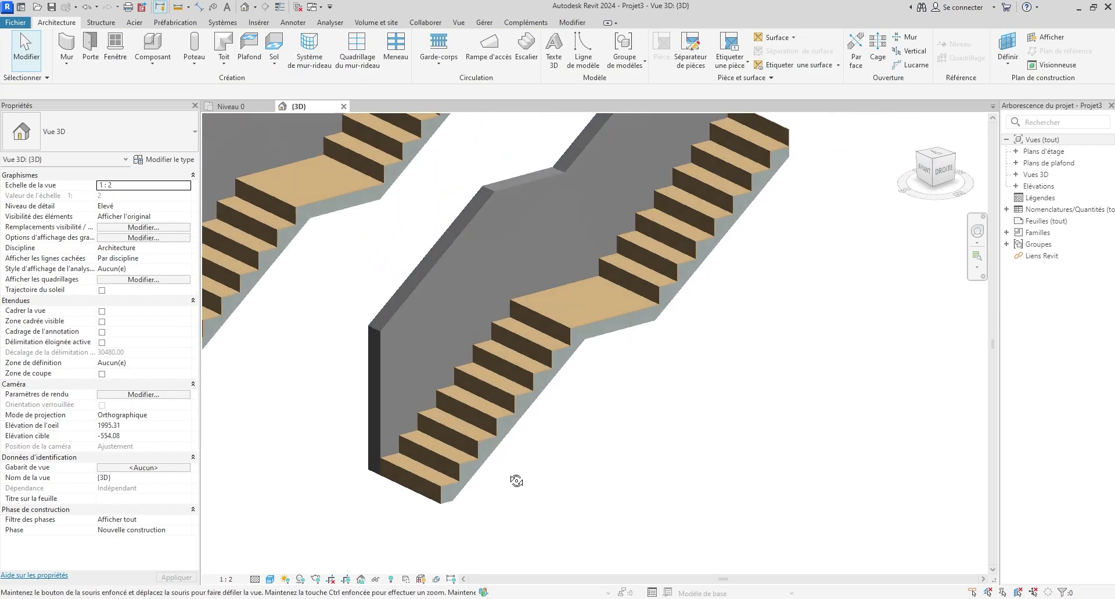
Step: Duplicate the run type used by the stair type Monobloc 2 under the name Volet Zig Zag
click(515, 401)
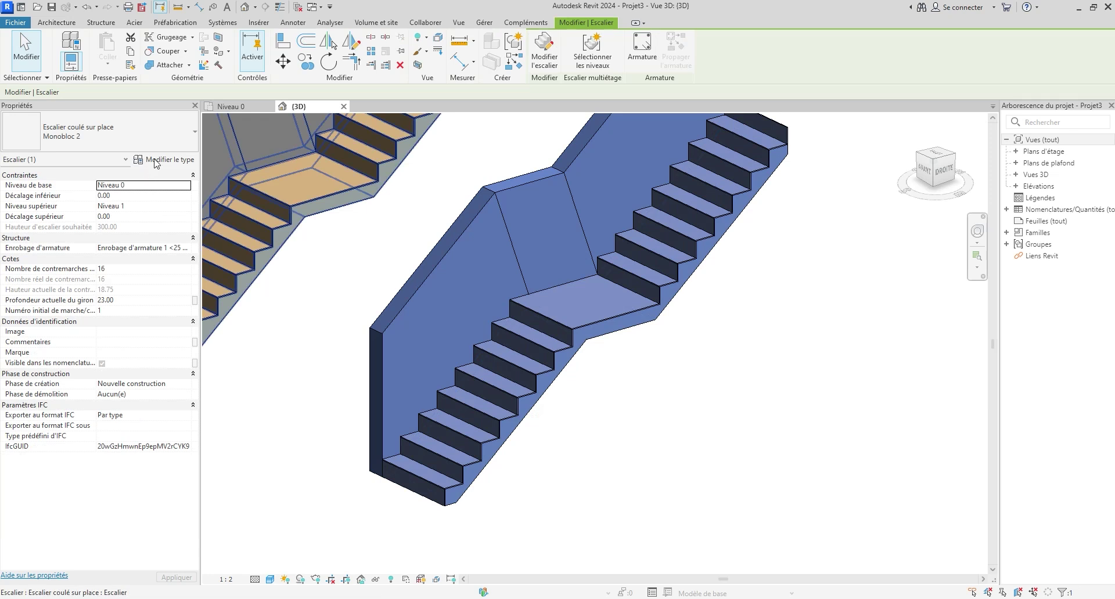
click(156, 162)
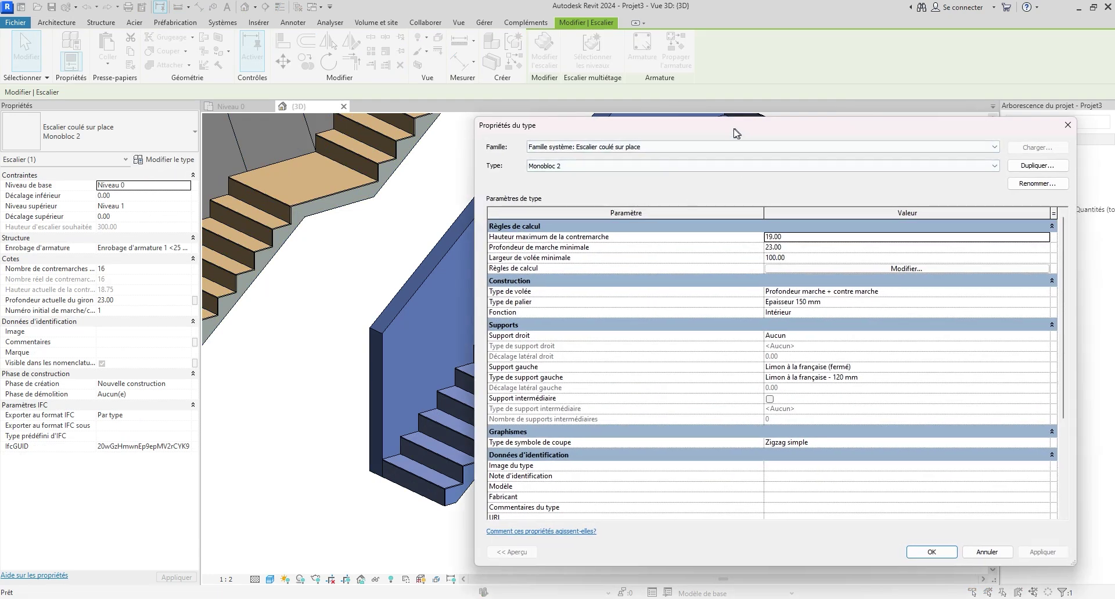
drag(737, 132, 427, 137)
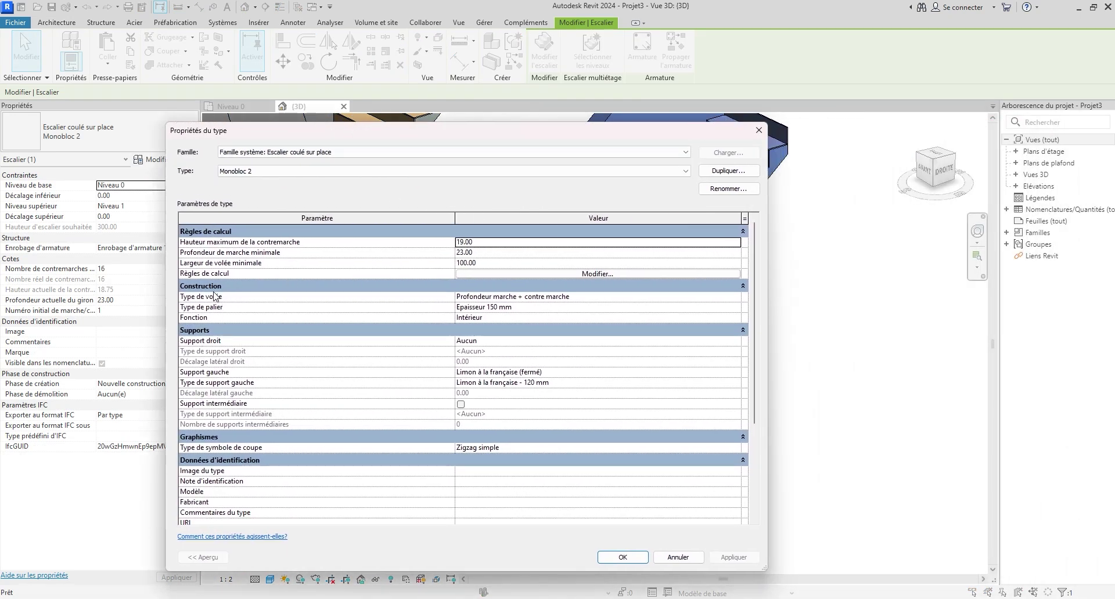
click(737, 300)
click(738, 299)
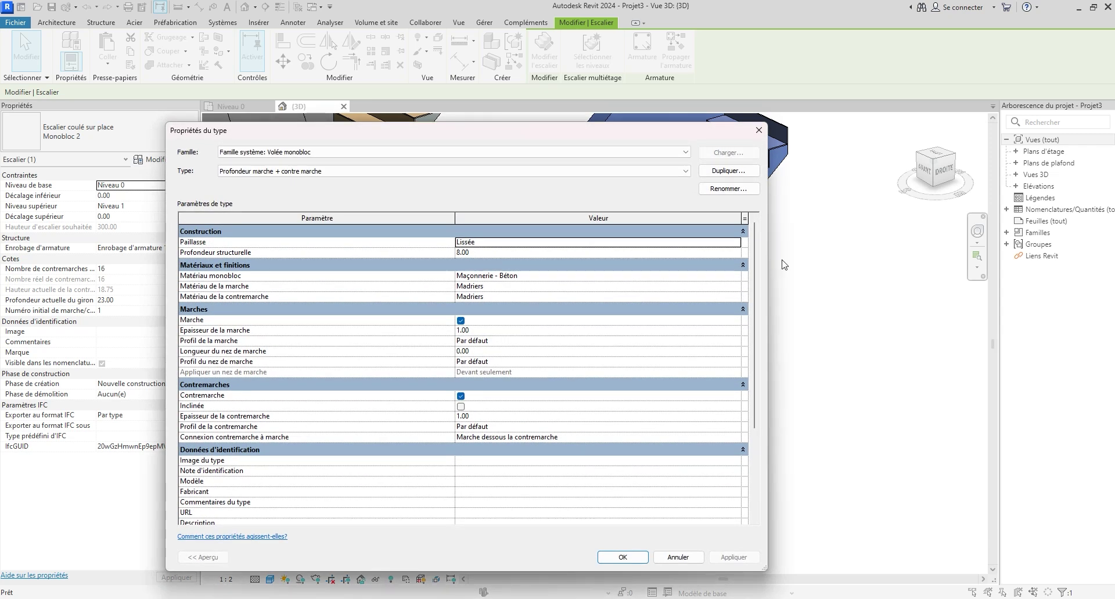
click(727, 171)
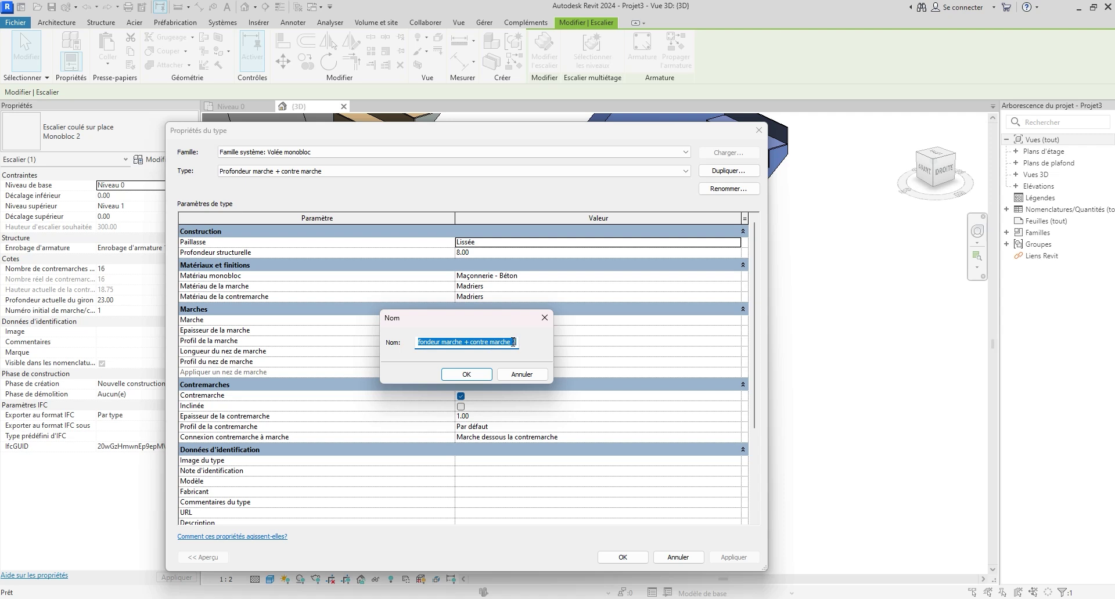
drag(516, 341, 303, 342)
key(BackSpace)
text(Volet Zig Zag)
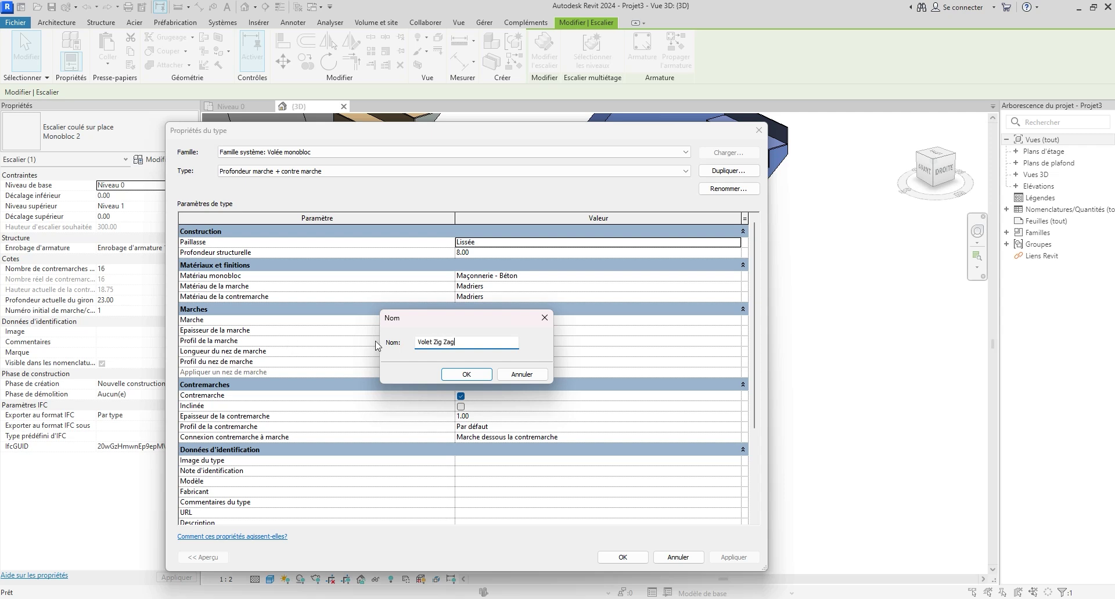
click(468, 375)
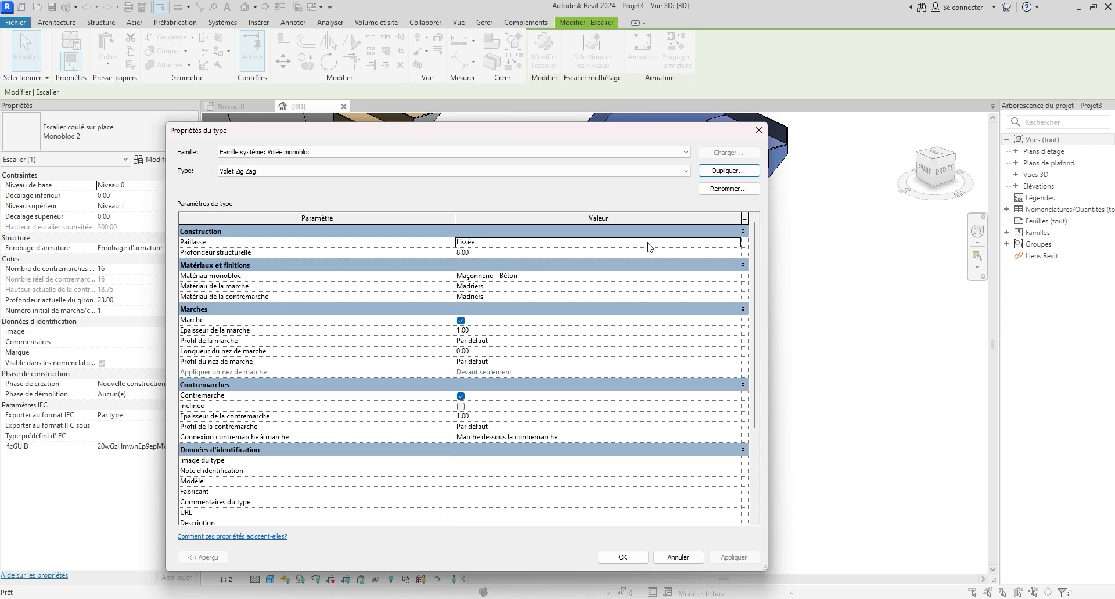
Step: Set the underside (Paillasse) of the Volet Zig Zag run type to A crémaillère and apply it to the stair
click(736, 243)
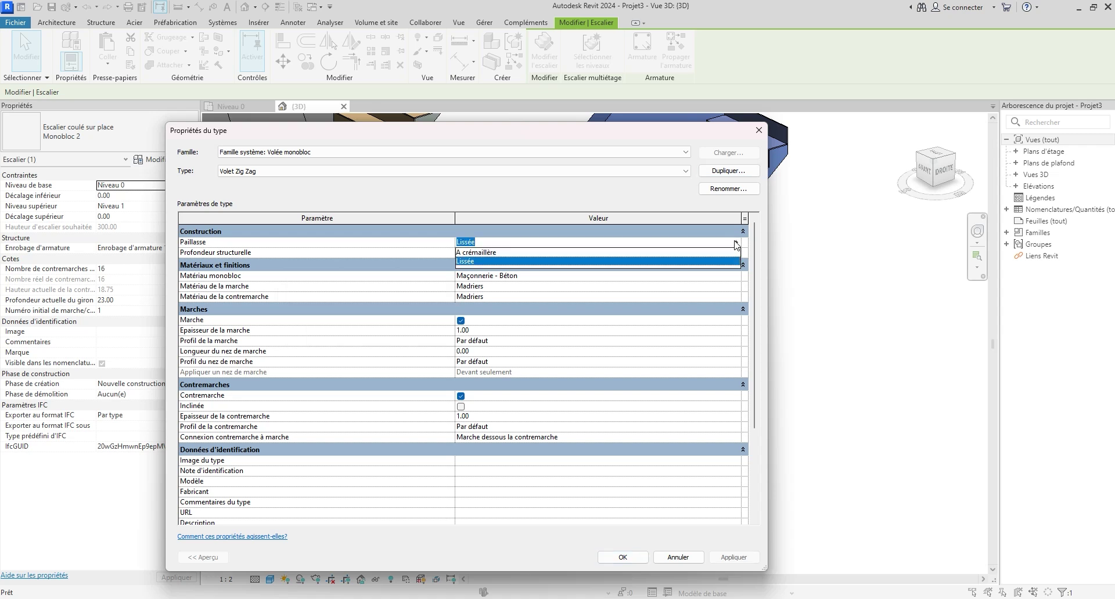
click(465, 253)
click(734, 558)
drag(463, 131, 362, 173)
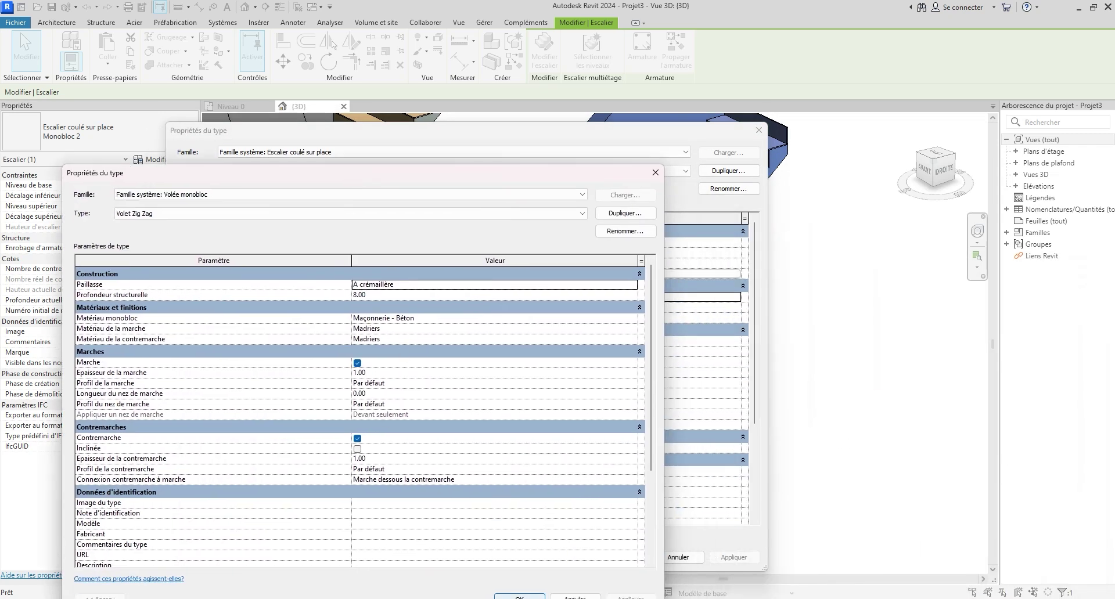
click(520, 597)
drag(526, 141, 150, 122)
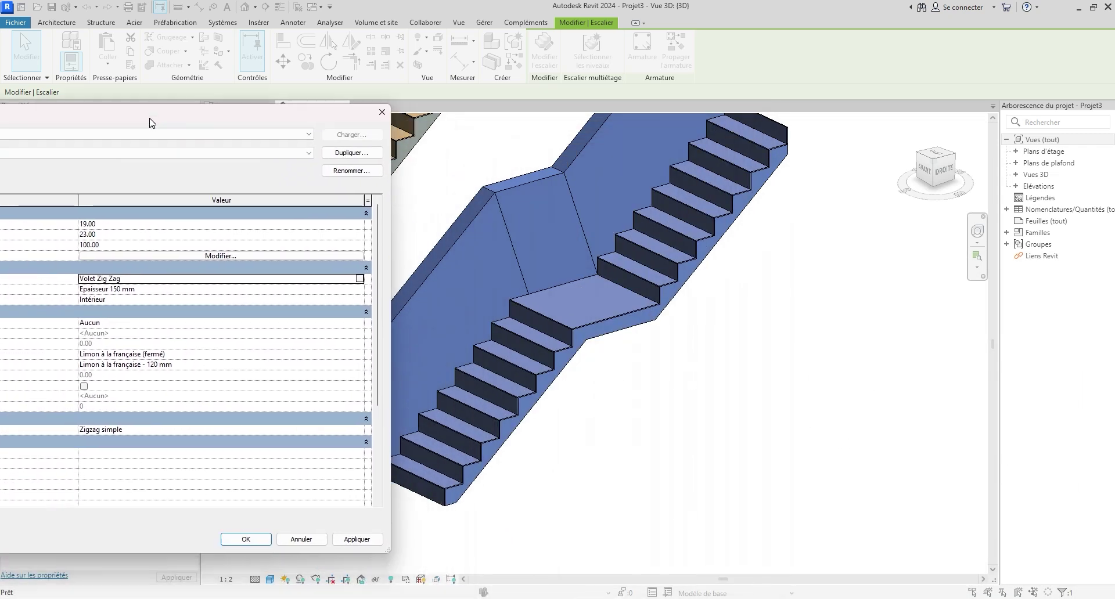
click(353, 541)
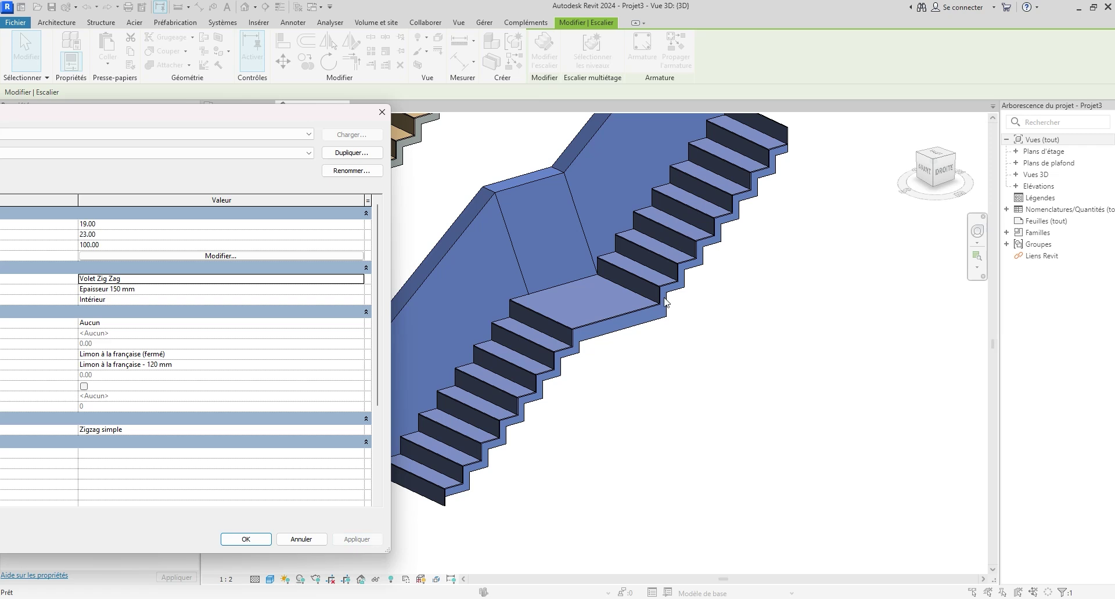
click(246, 539)
Step: Examine the stepped underside of the stair's runs and its junction with the landing up close
scroll(589, 338, up, 3)
scroll(589, 339, down, 6)
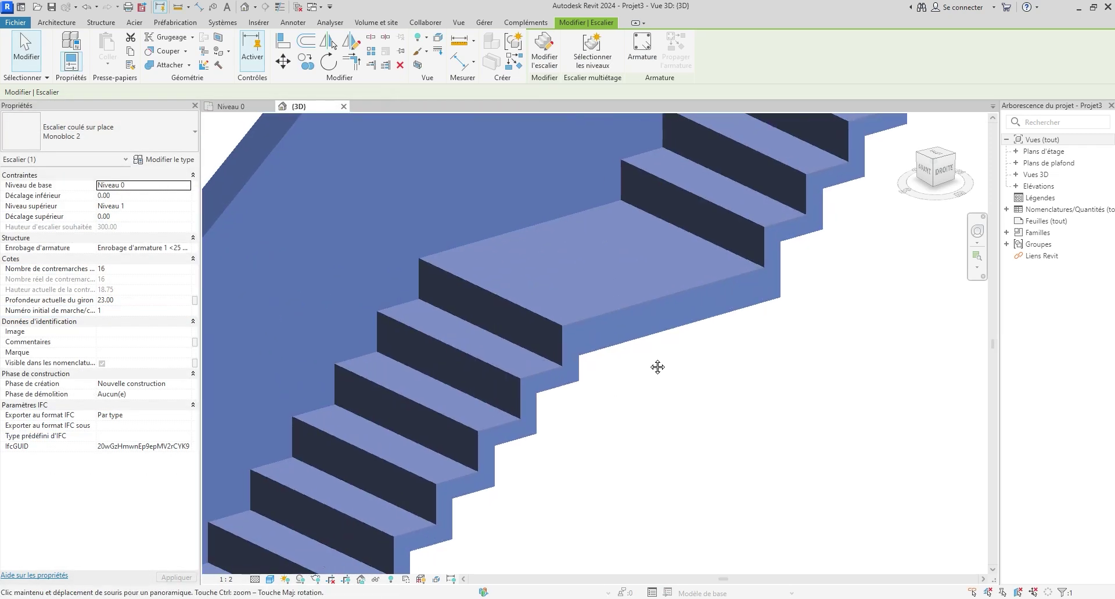
scroll(581, 383, up, 5)
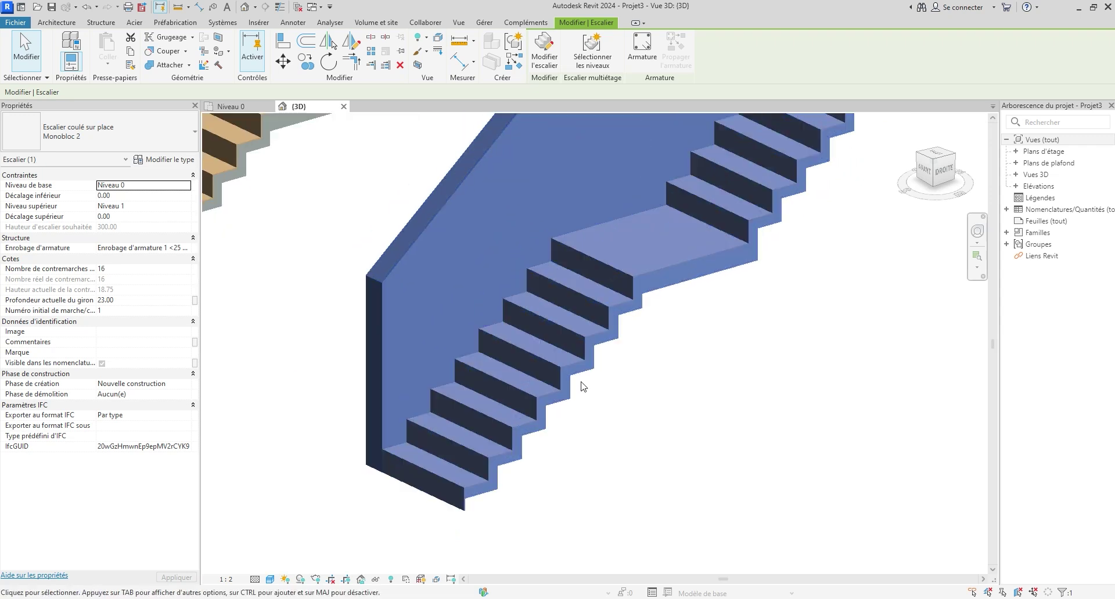
shift+middle_drag(709, 368, 617, 336)
scroll(591, 328, up, 6)
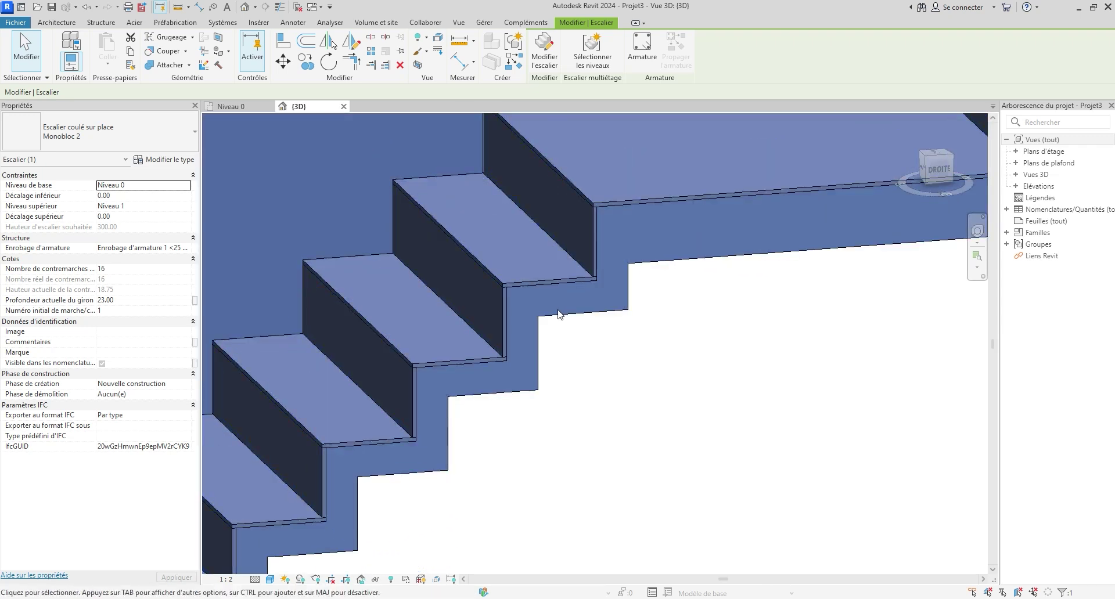
scroll(706, 243, down, 2)
shift+middle_drag(697, 256, 762, 252)
scroll(749, 265, down, 2)
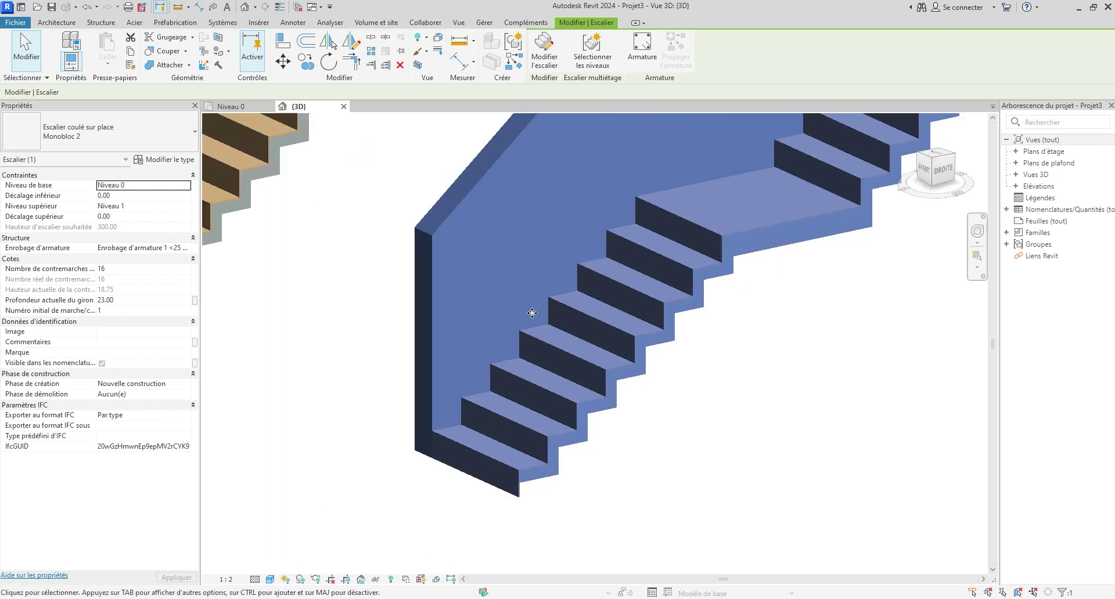
Step: Check the run type's structural depth and duplicate the stair's landing type under the name Epaisseur 80 mm
click(152, 163)
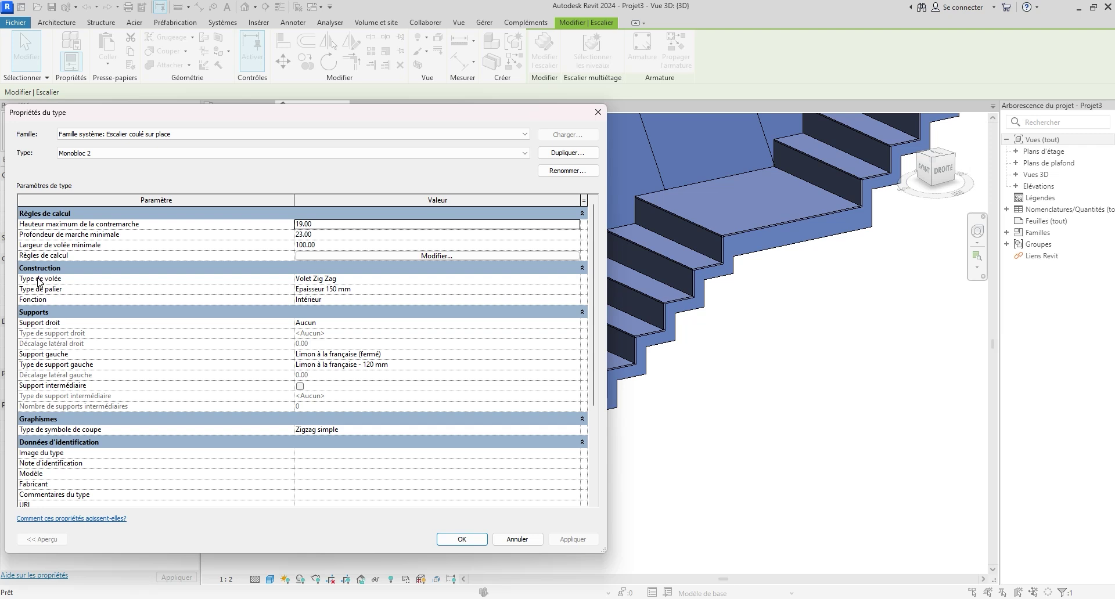
click(565, 280)
click(576, 280)
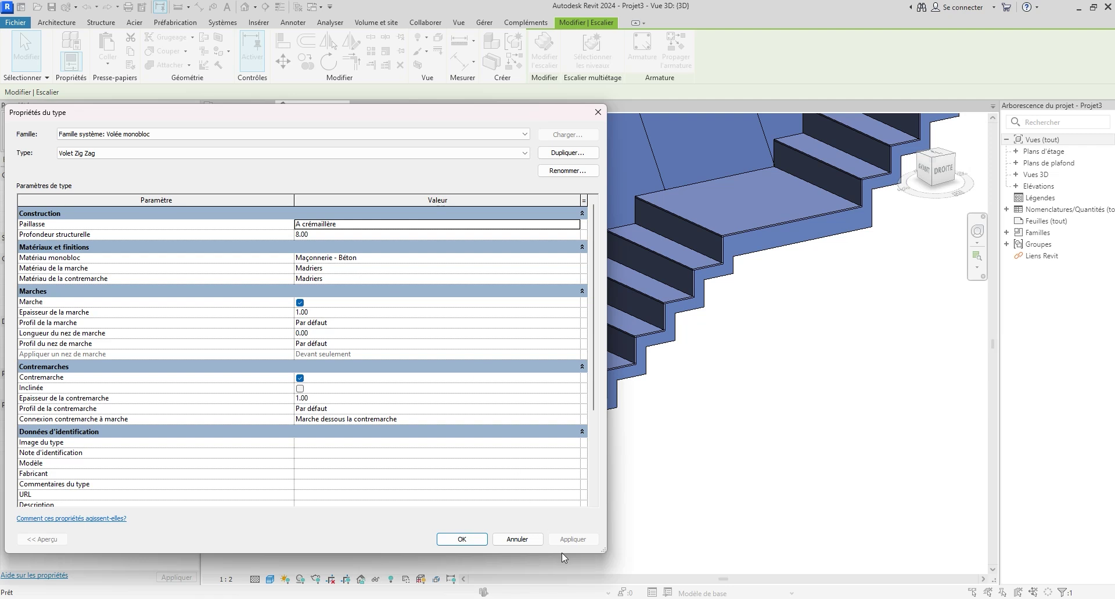
click(465, 540)
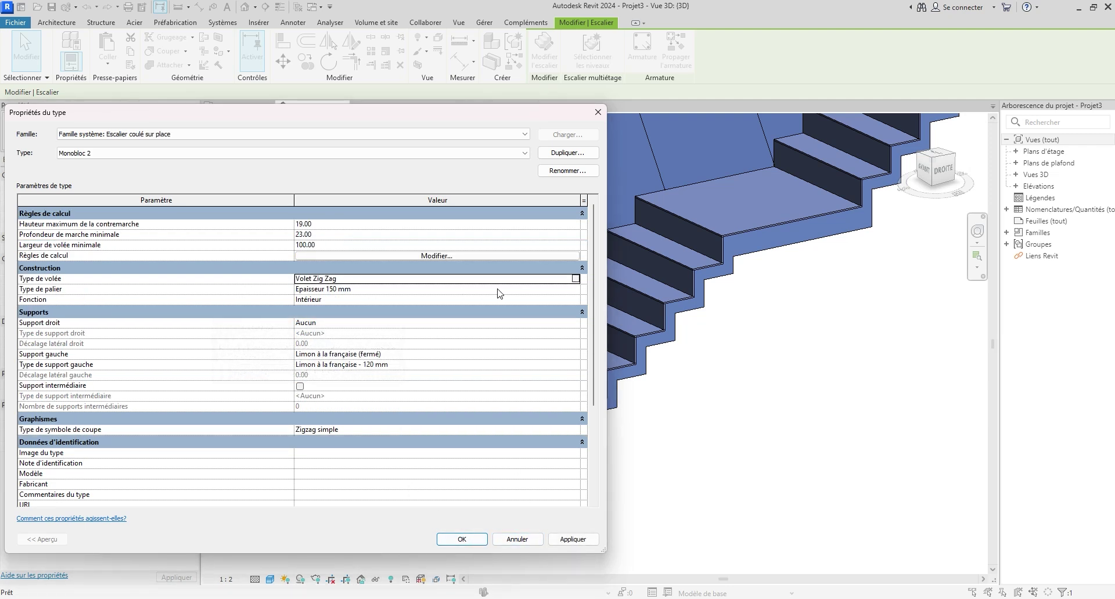
click(575, 290)
click(575, 290)
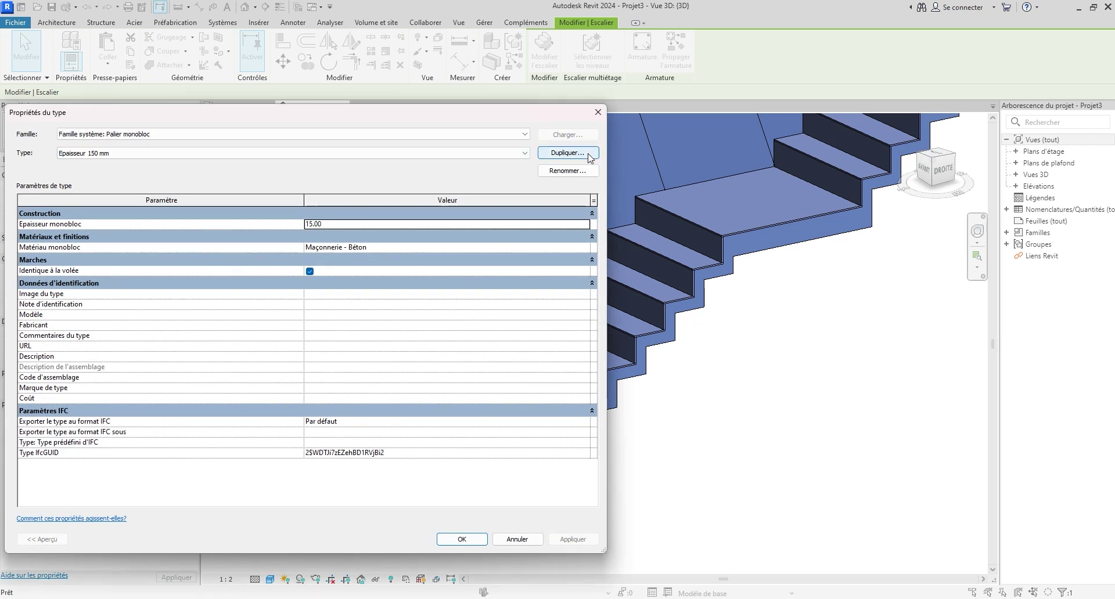
click(567, 153)
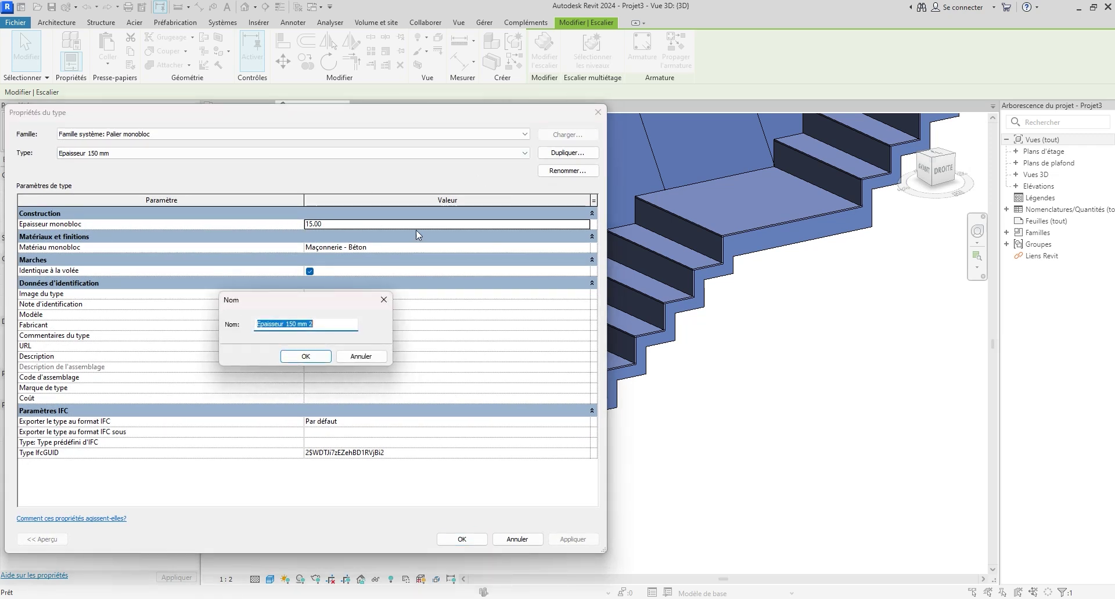
click(297, 327)
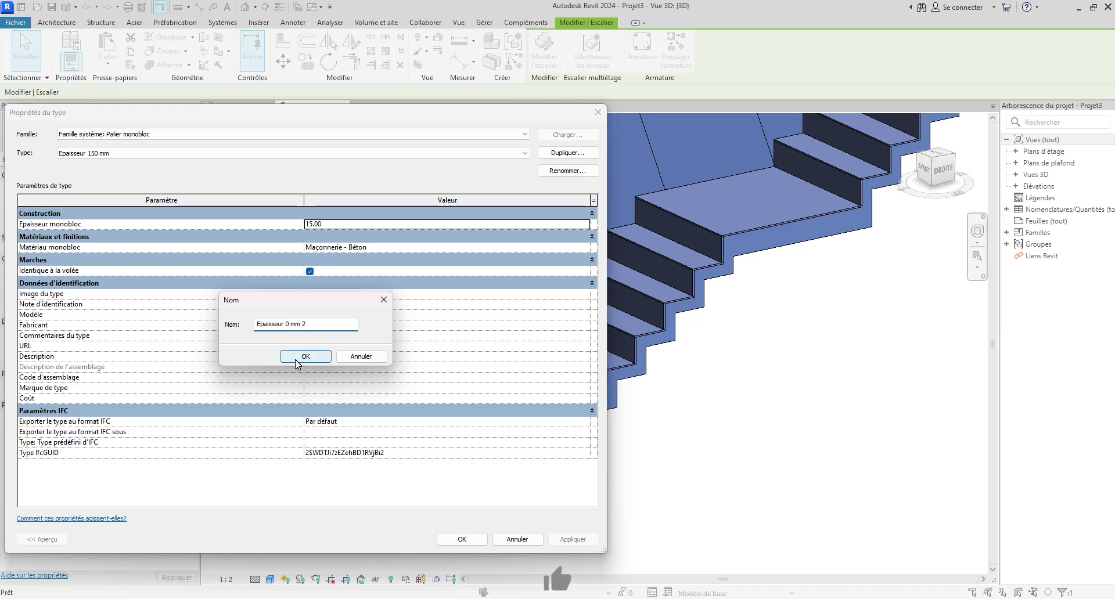
click(325, 323)
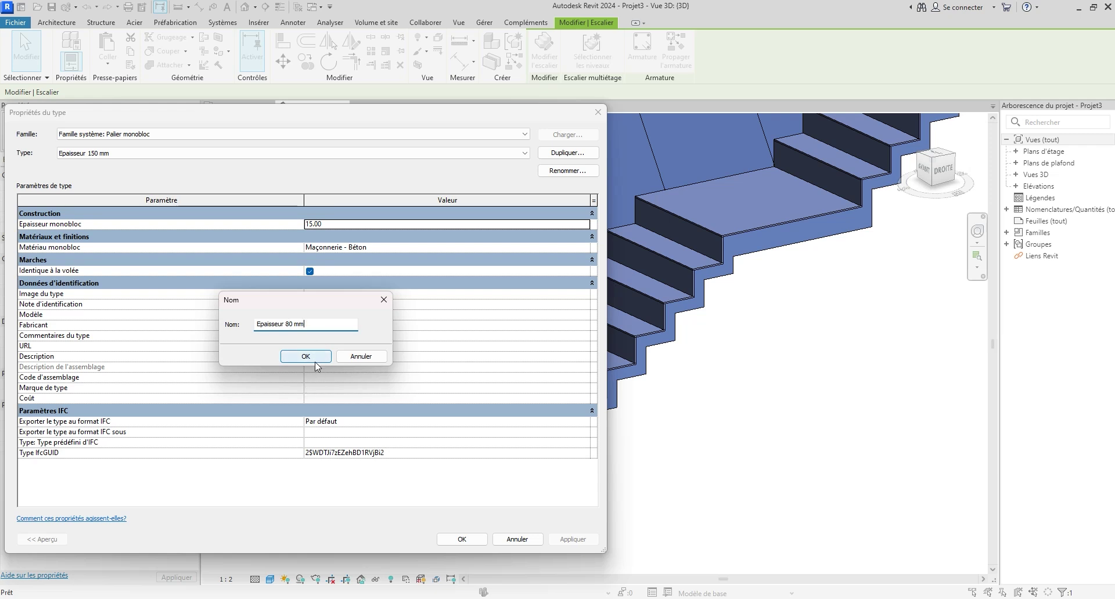
click(316, 361)
Step: Set the landing type's monolithic thickness to 8 and apply it to the stair
click(334, 224)
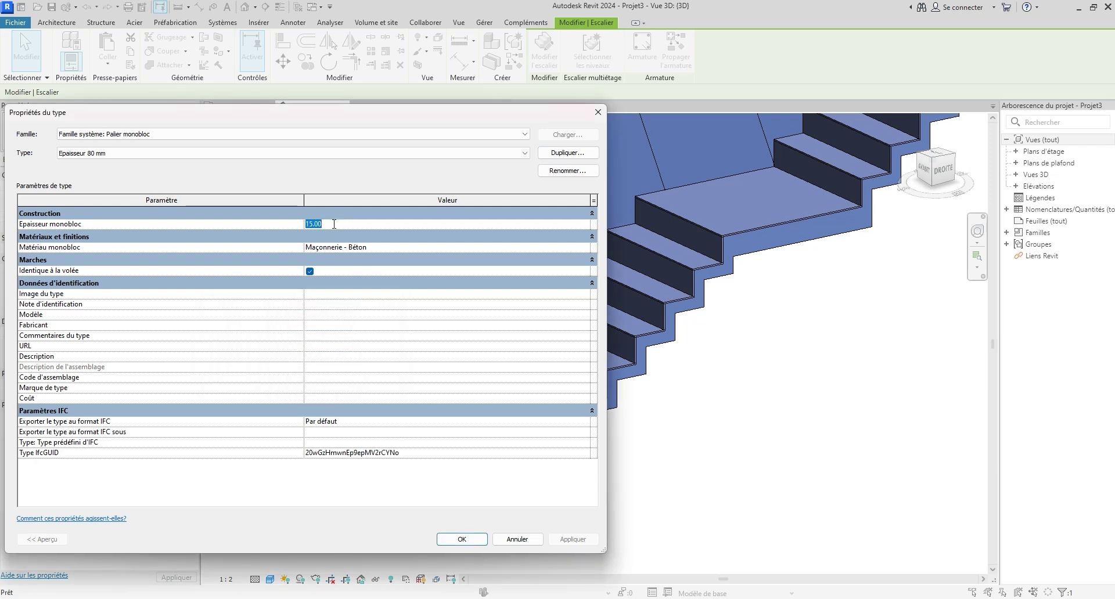
click(364, 336)
click(570, 544)
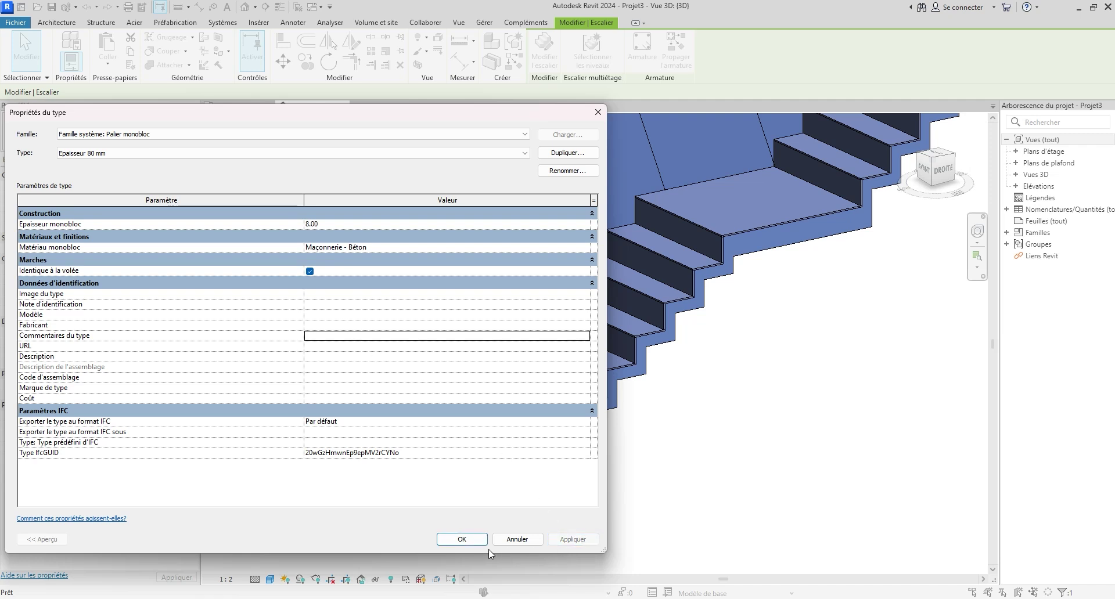
click(447, 540)
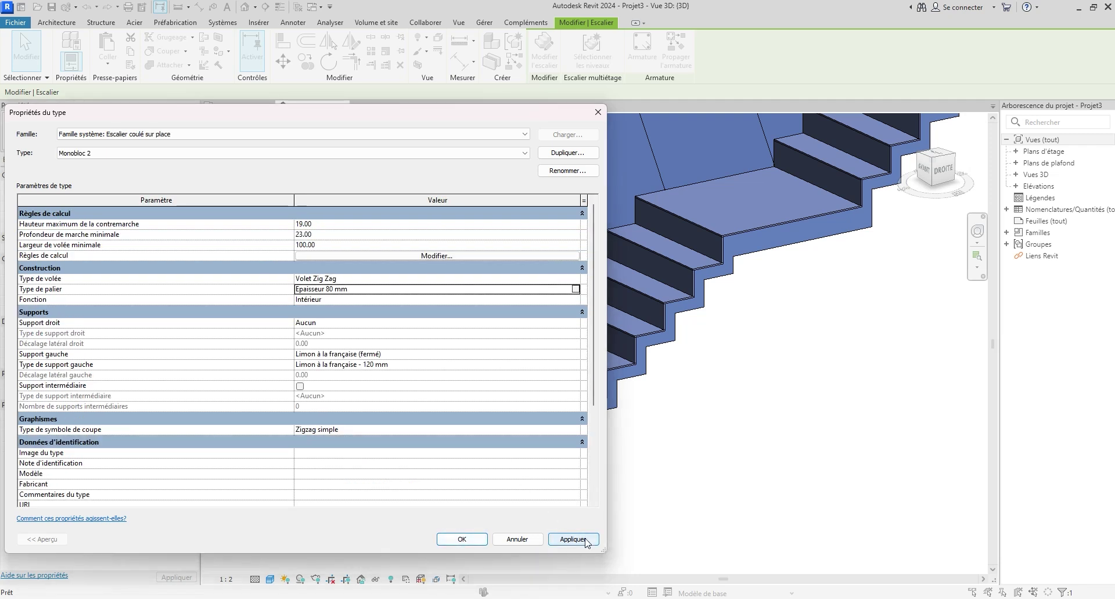
click(584, 540)
click(458, 541)
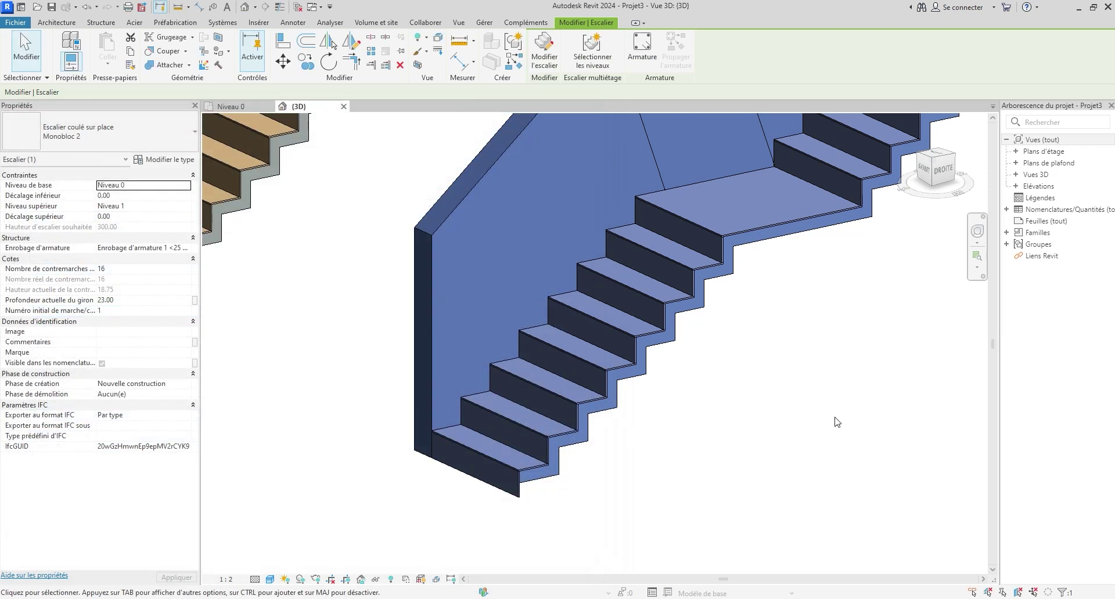
click(834, 421)
Step: Examine the zigzag stairs with their thinner landings and tall side stringers from several angles
scroll(679, 368, down, 2)
mouse_move(613, 349)
shift+middle_down()
mouse_move(722, 329)
mouse_move(613, 351)
shift+middle_up()
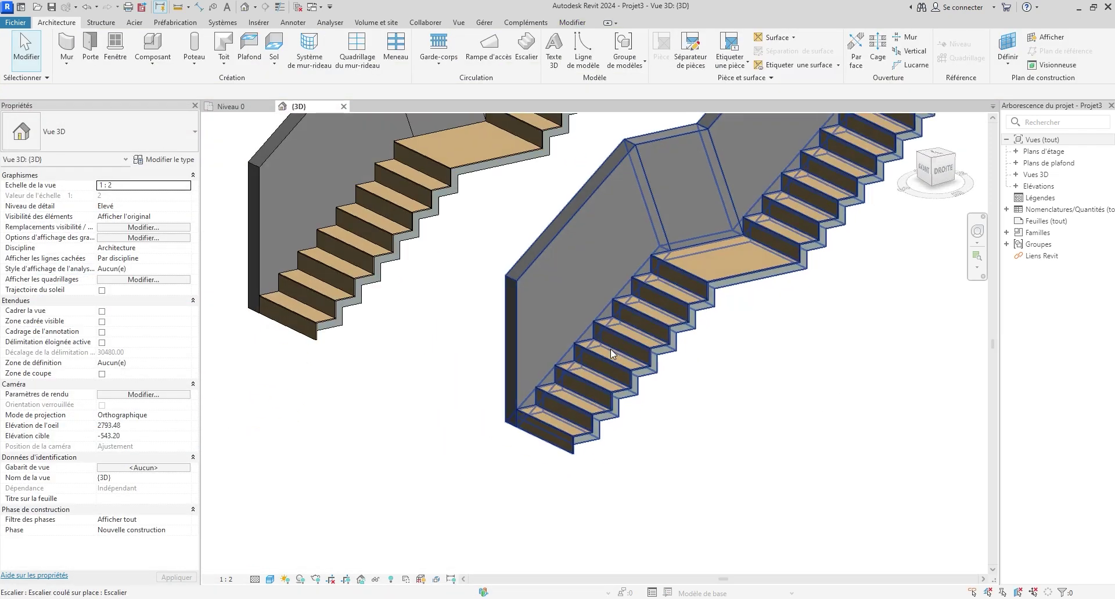
scroll(690, 317, down, 2)
shift+middle_drag(705, 324, 578, 338)
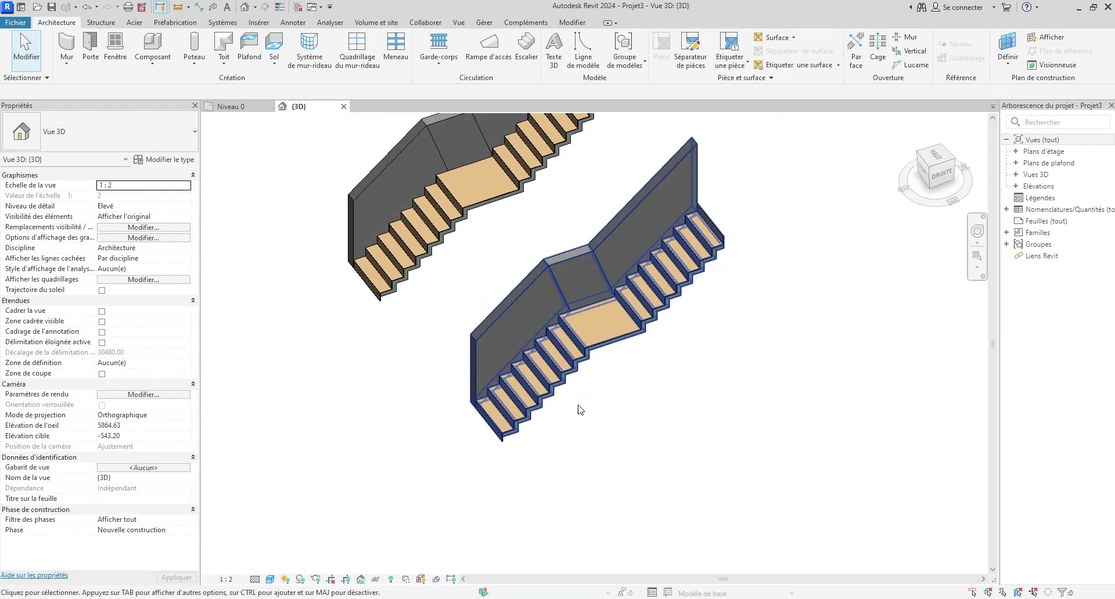
scroll(599, 389, up, 3)
shift+middle_drag(599, 389, 585, 489)
scroll(629, 409, down, 3)
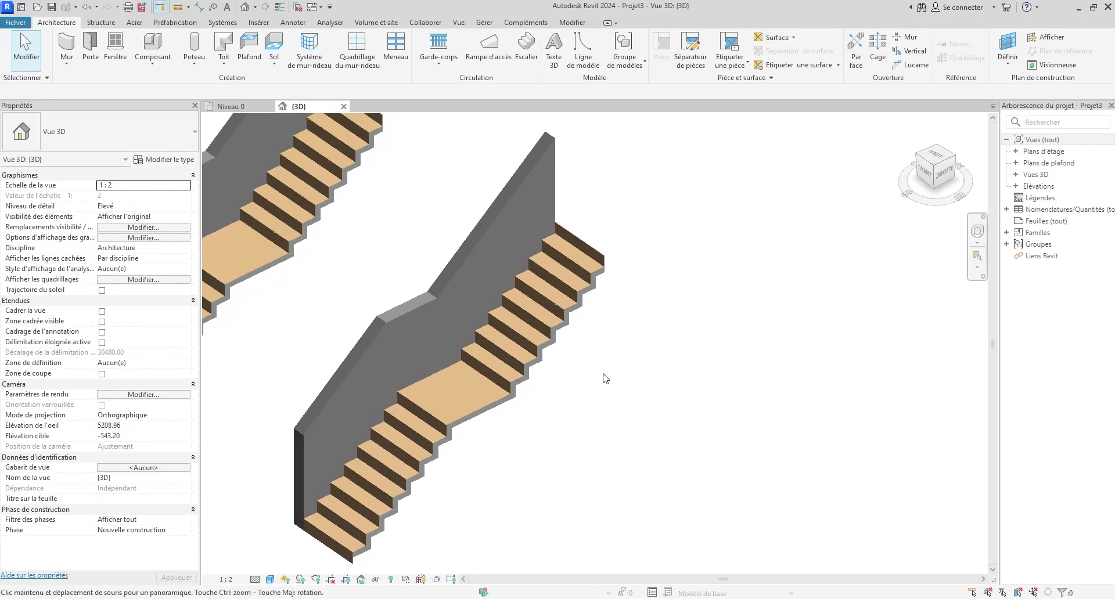
shift+middle_drag(714, 354, 511, 382)
scroll(518, 293, down, 3)
shift+middle_drag(515, 389, 433, 463)
scroll(385, 473, up, 5)
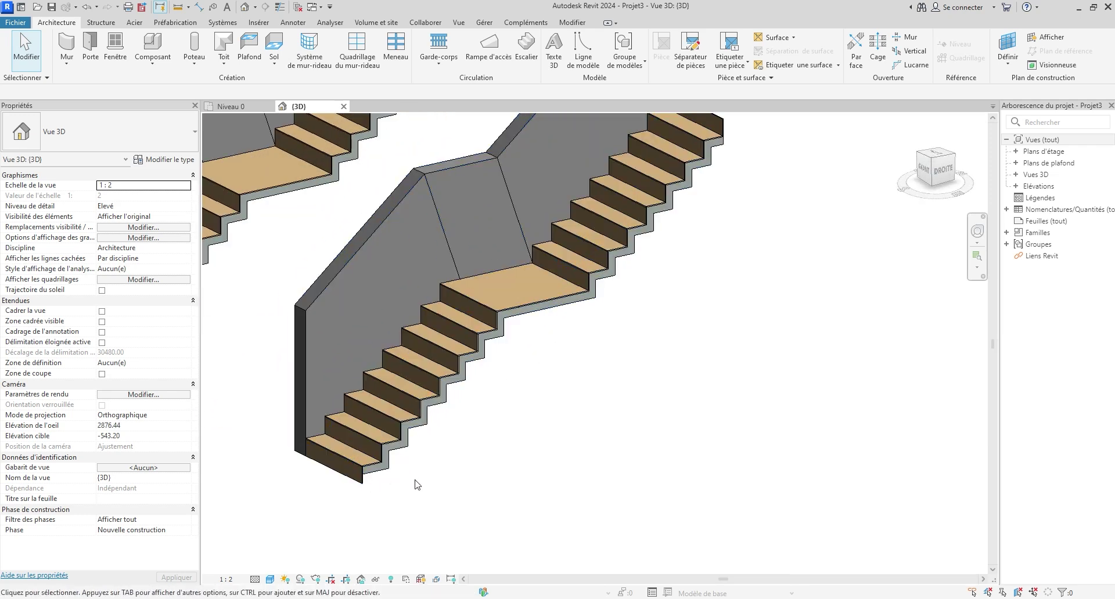
scroll(467, 423, down, 2)
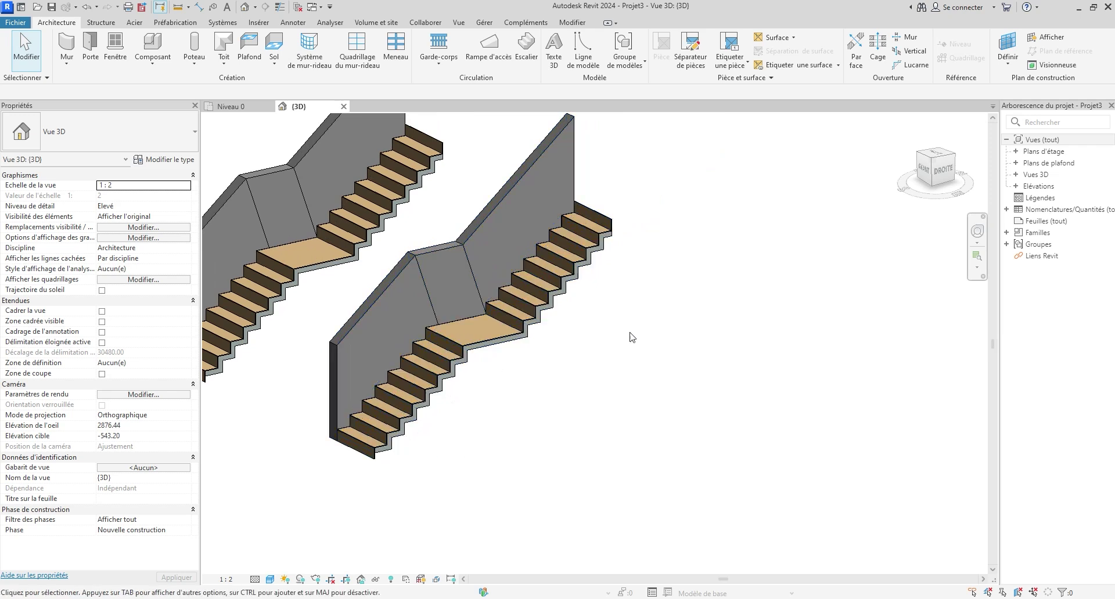
scroll(617, 268, down, 2)
shift+middle_drag(618, 274, 592, 226)
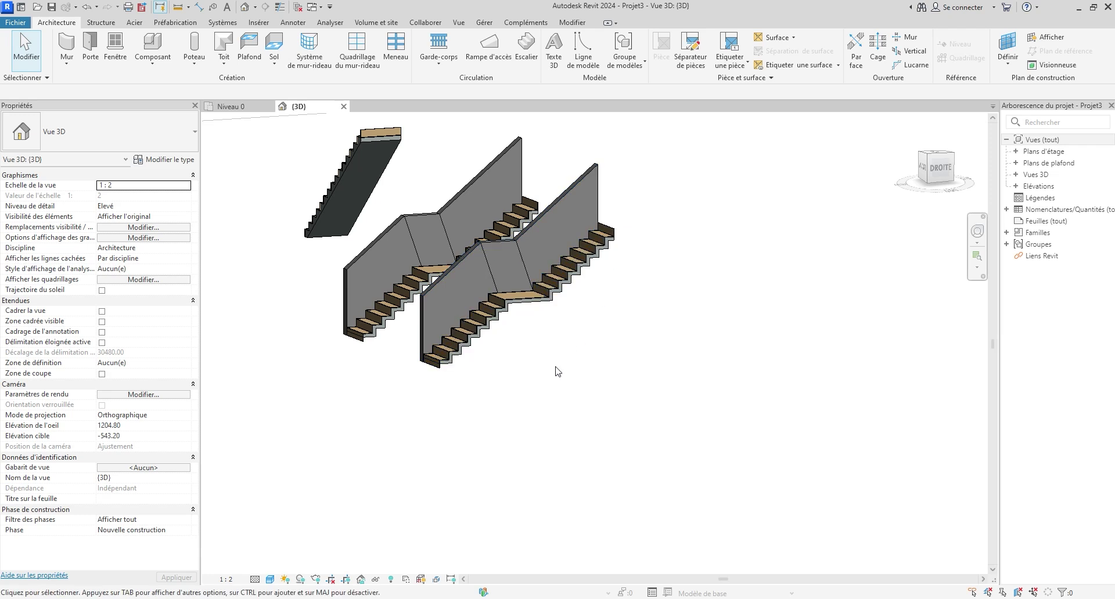
shift+middle_drag(456, 381, 521, 387)
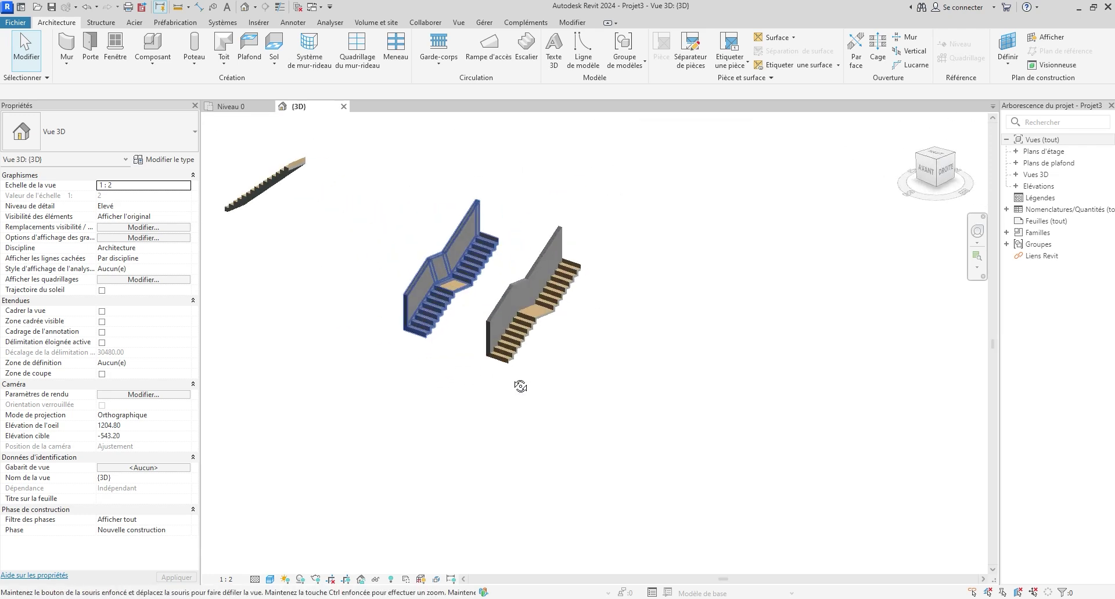
Step: In the Niveau 0 plan, start a Monobloc stair and draw one straight run 115 long and 100 wide beside the existing stairs
click(227, 105)
scroll(549, 282, down, 4)
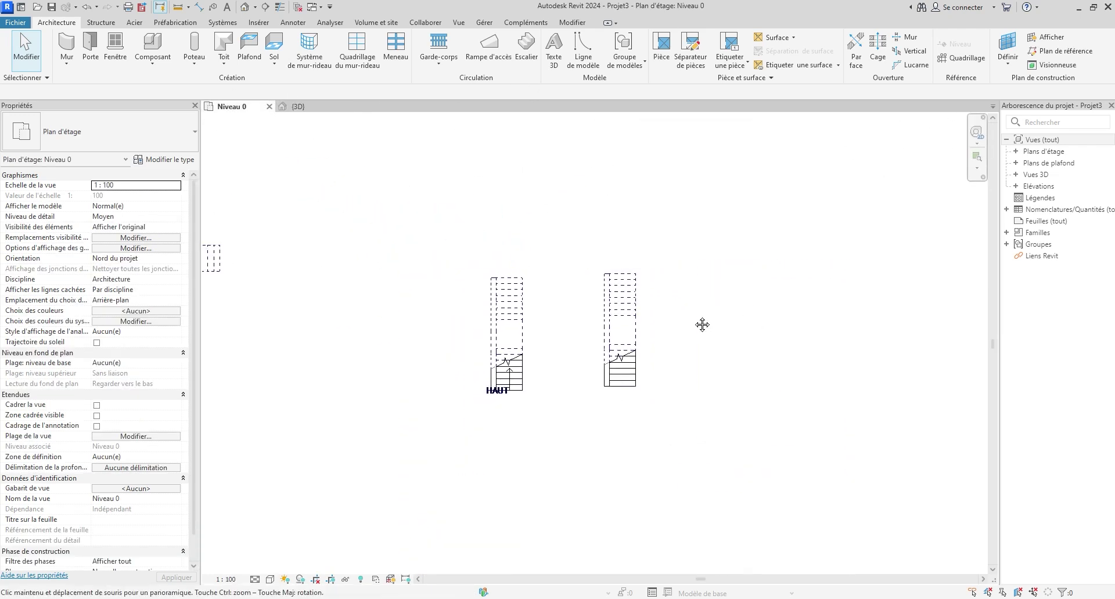
click(529, 47)
middle_drag(625, 346, 456, 428)
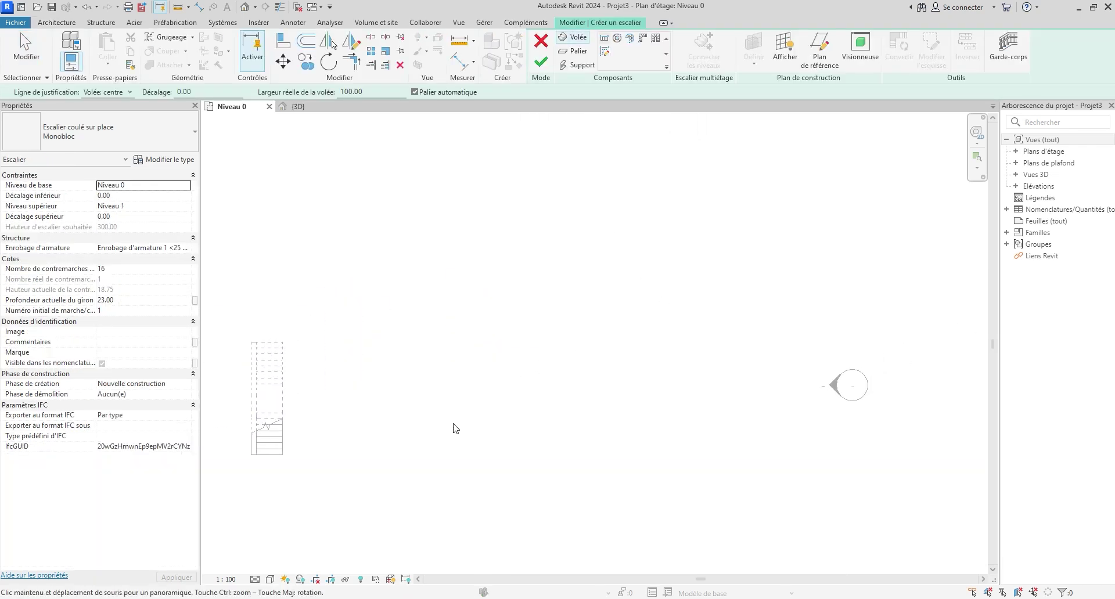
middle_drag(368, 440, 401, 435)
scroll(407, 456, up, 2)
click(430, 463)
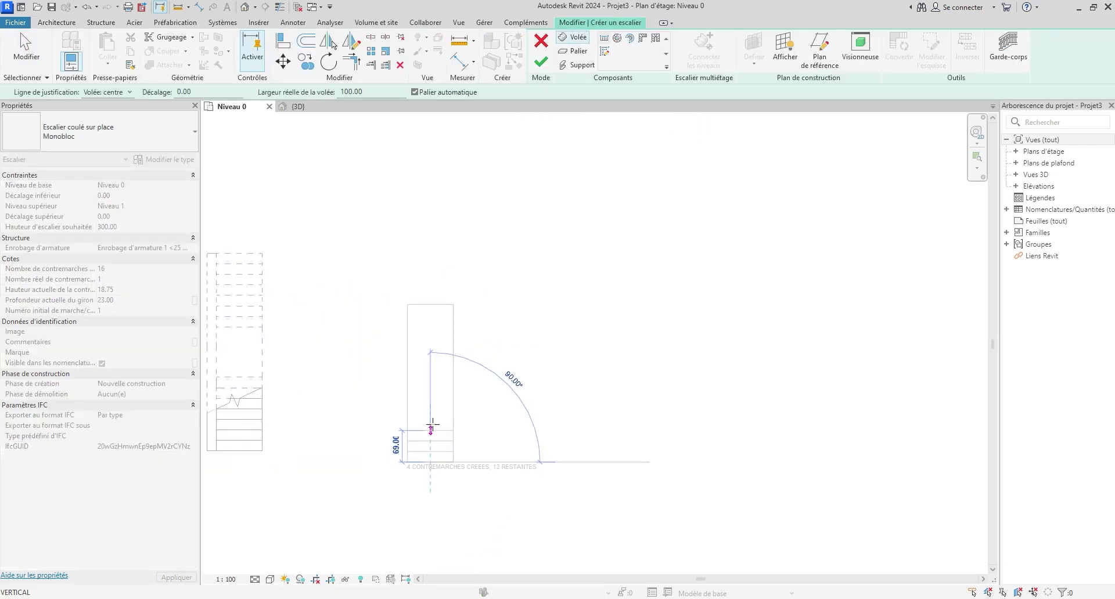
scroll(430, 416, up, 2)
click(430, 412)
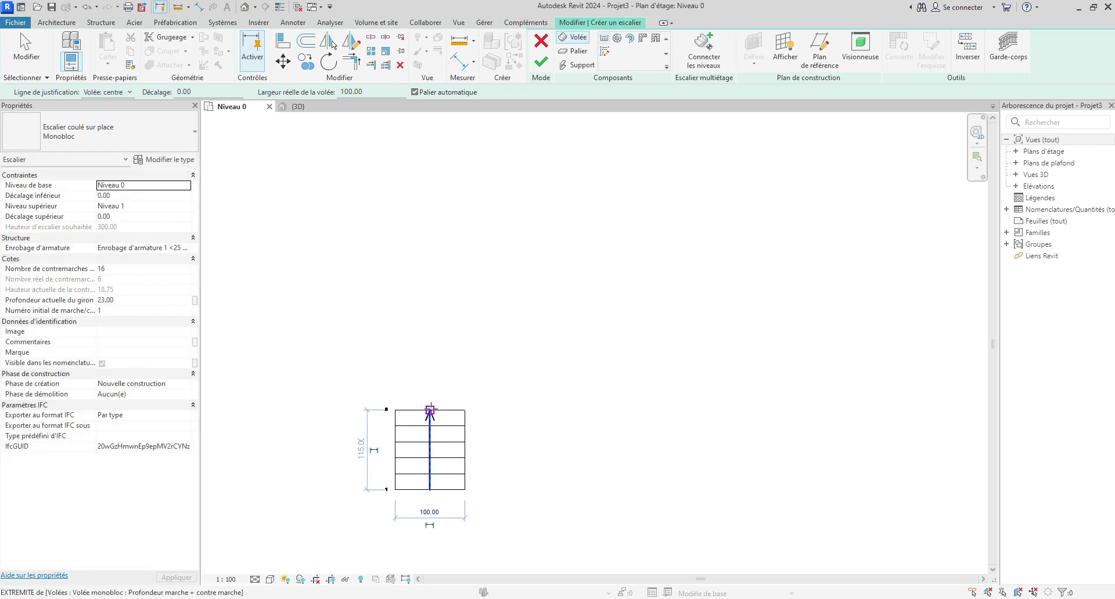
Step: Set the new stair's railing to Aucun(e) and finish the stair
click(1017, 57)
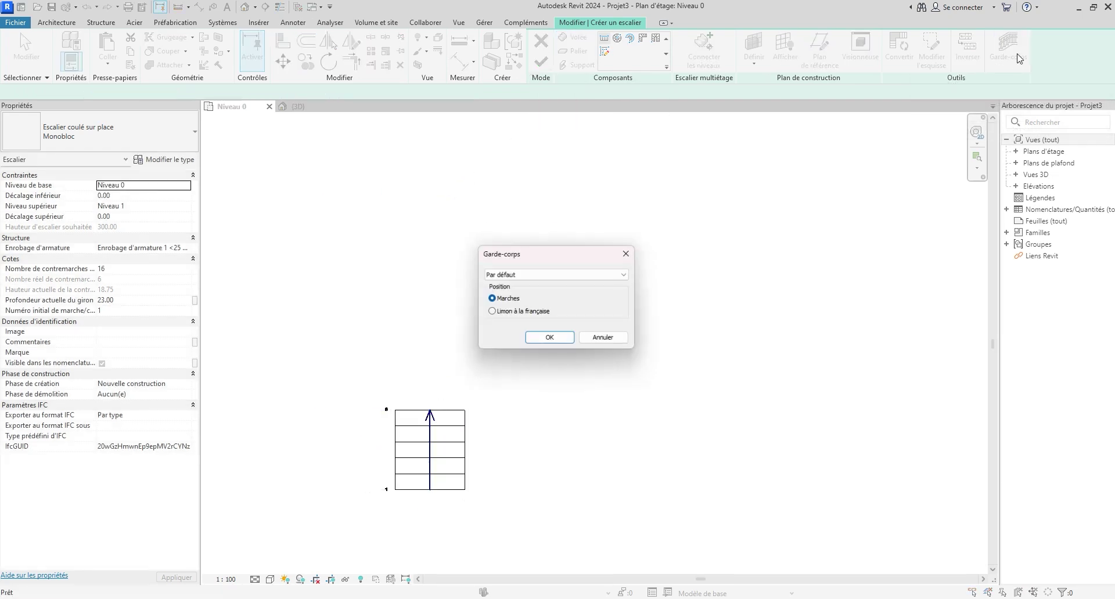
click(526, 275)
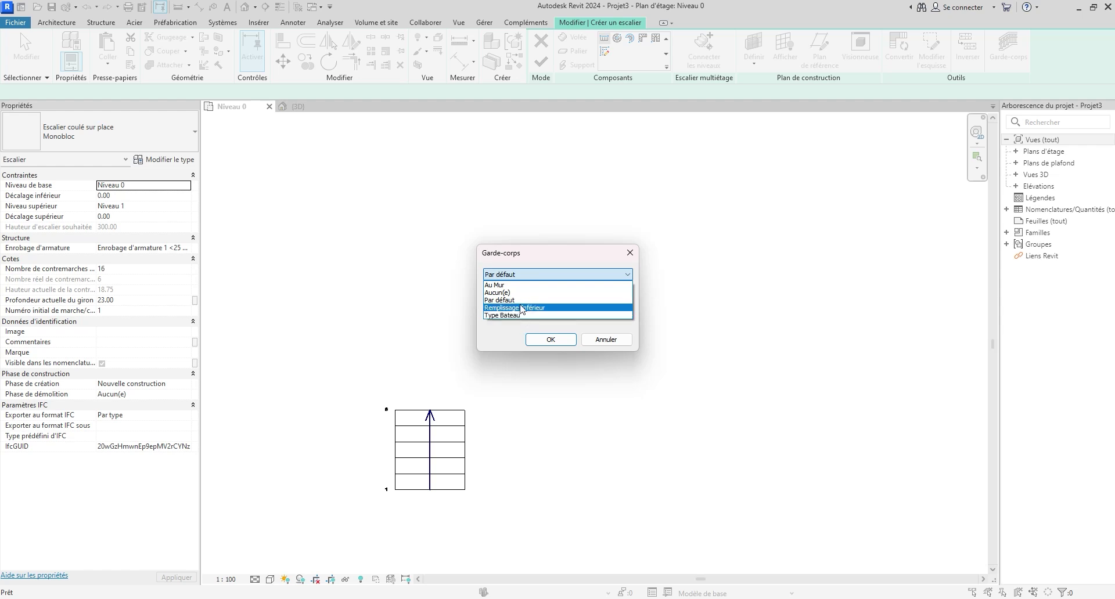
click(519, 293)
click(567, 337)
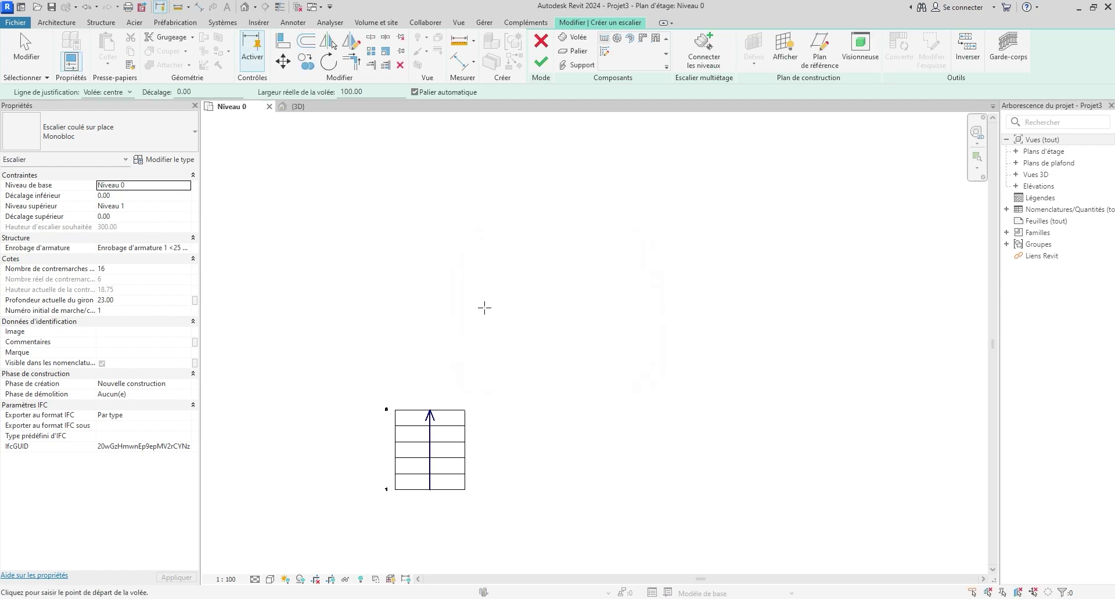
click(541, 61)
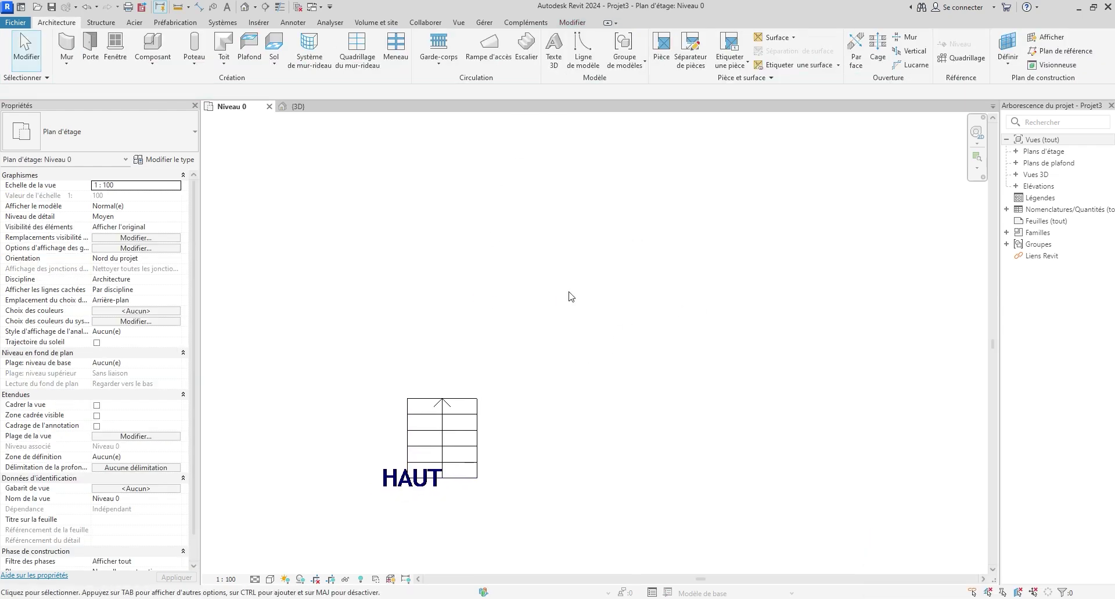
Step: In the 3D view, change the new short stair's run type to Profondeur de structure 80 mm
key(ctrl+Tab)
scroll(607, 390, up, 5)
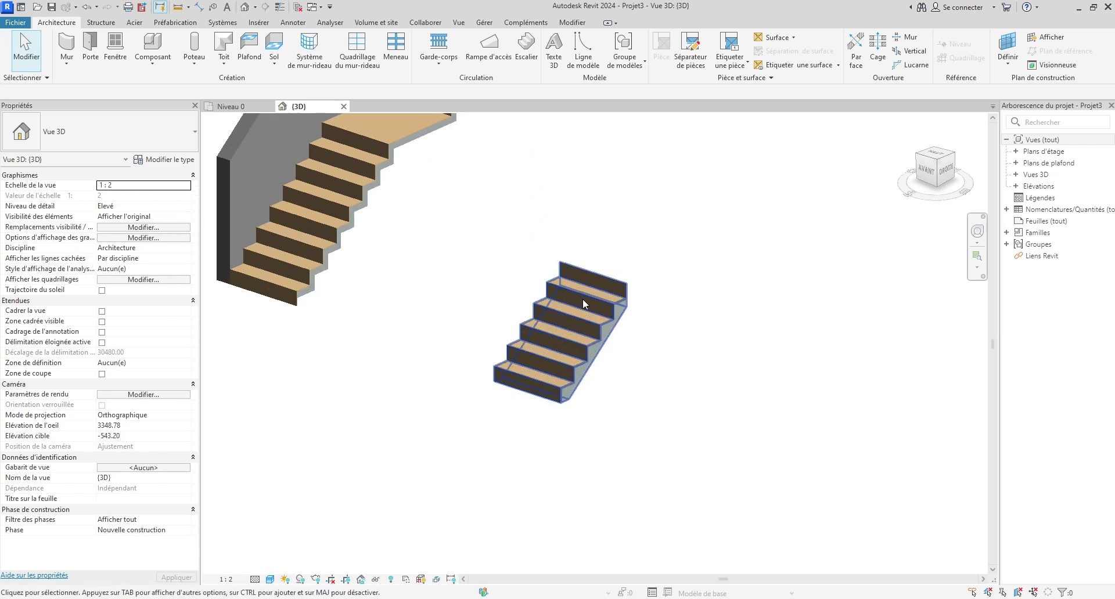
scroll(584, 299, down, 1)
shift+middle_drag(616, 322, 413, 423)
click(503, 306)
scroll(516, 311, up, 3)
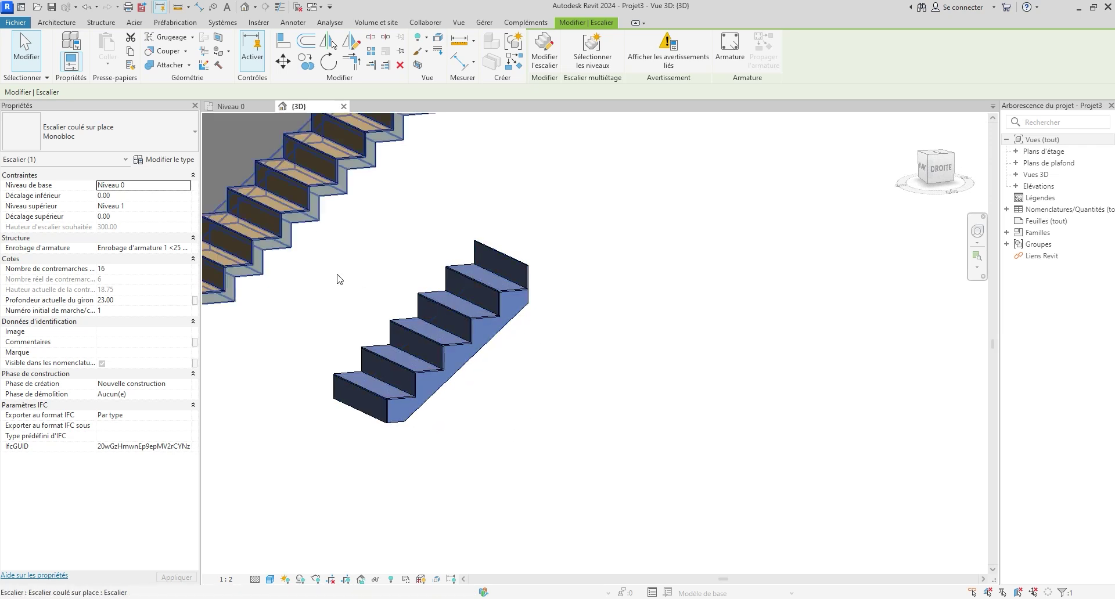
click(168, 160)
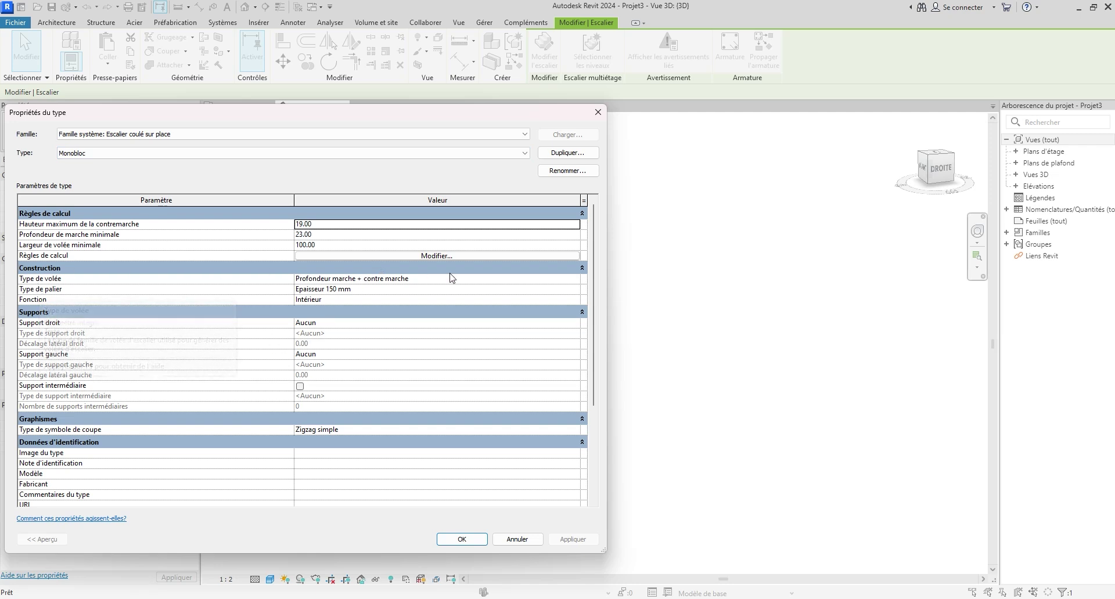
click(575, 280)
click(574, 280)
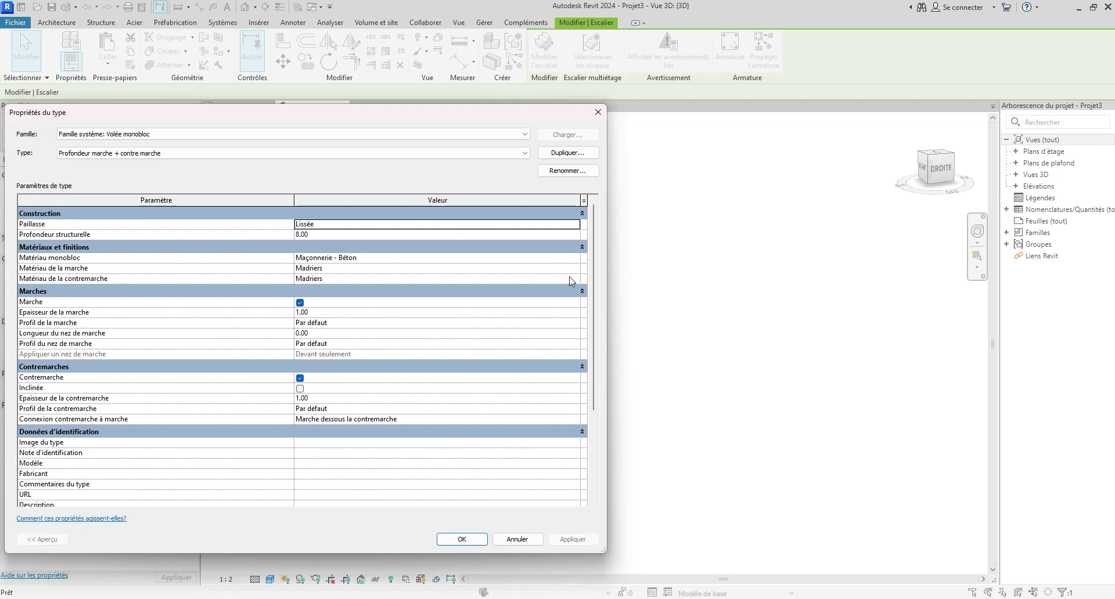
click(251, 161)
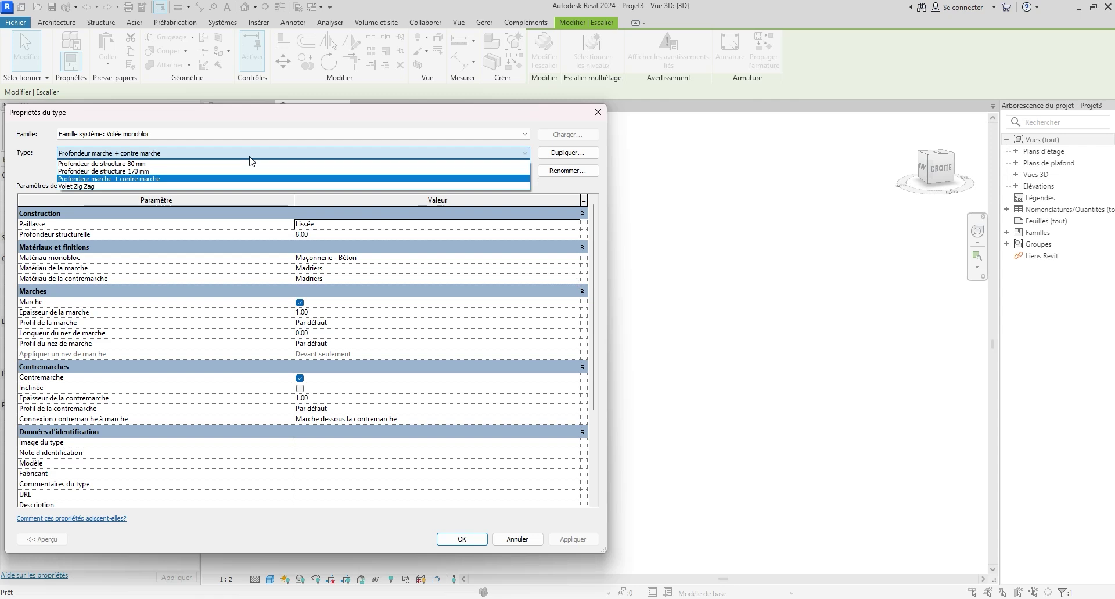
click(165, 164)
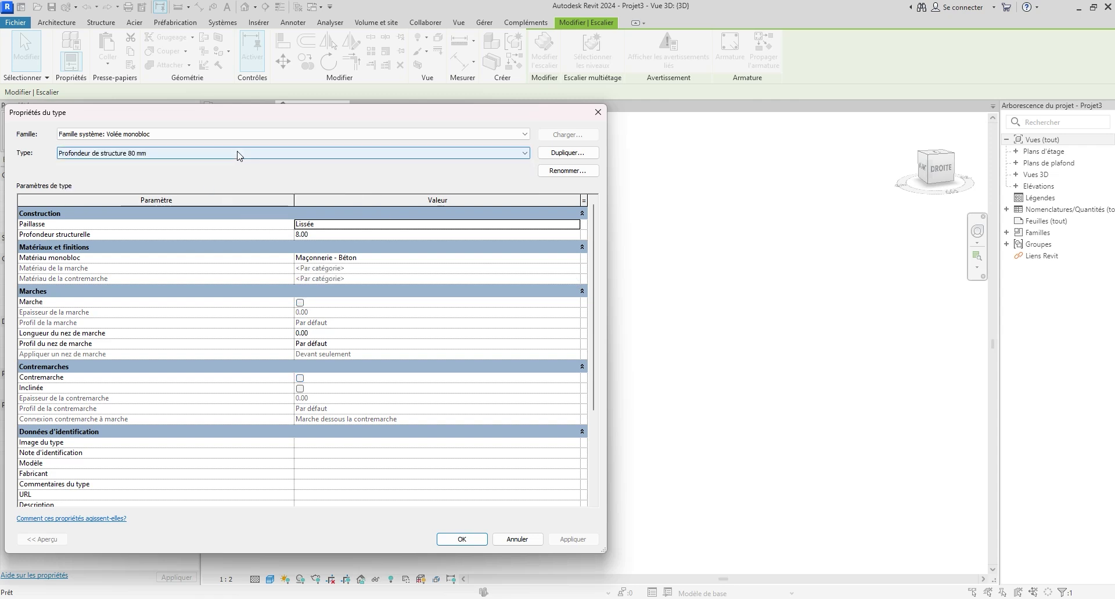
click(470, 541)
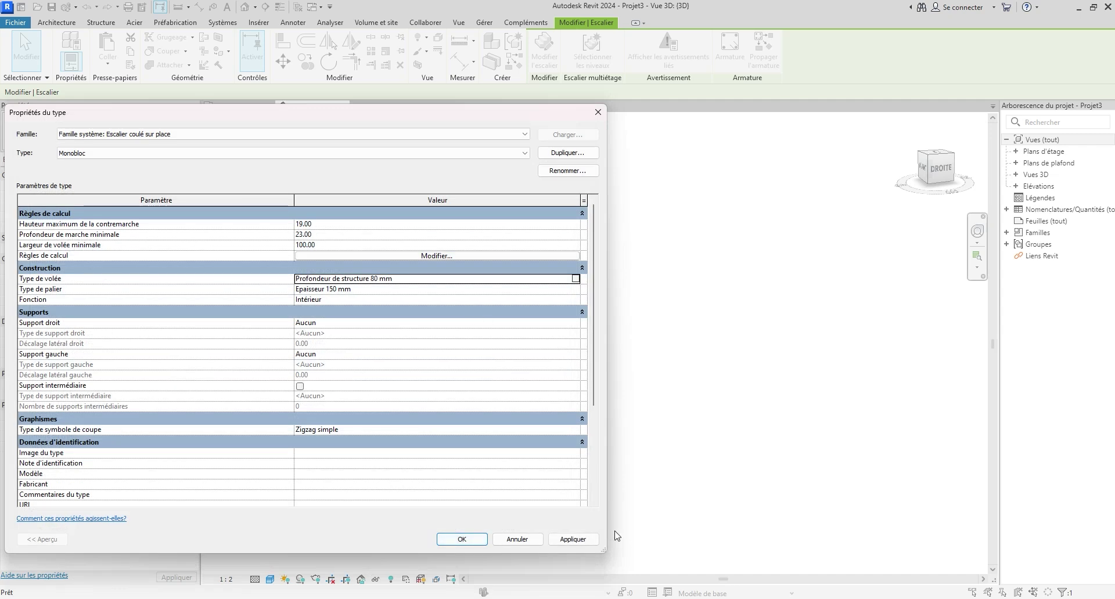
Step: Set the structural depth of the short stair's run type to 20 and apply it with the stair in view
drag(438, 127, 908, 154)
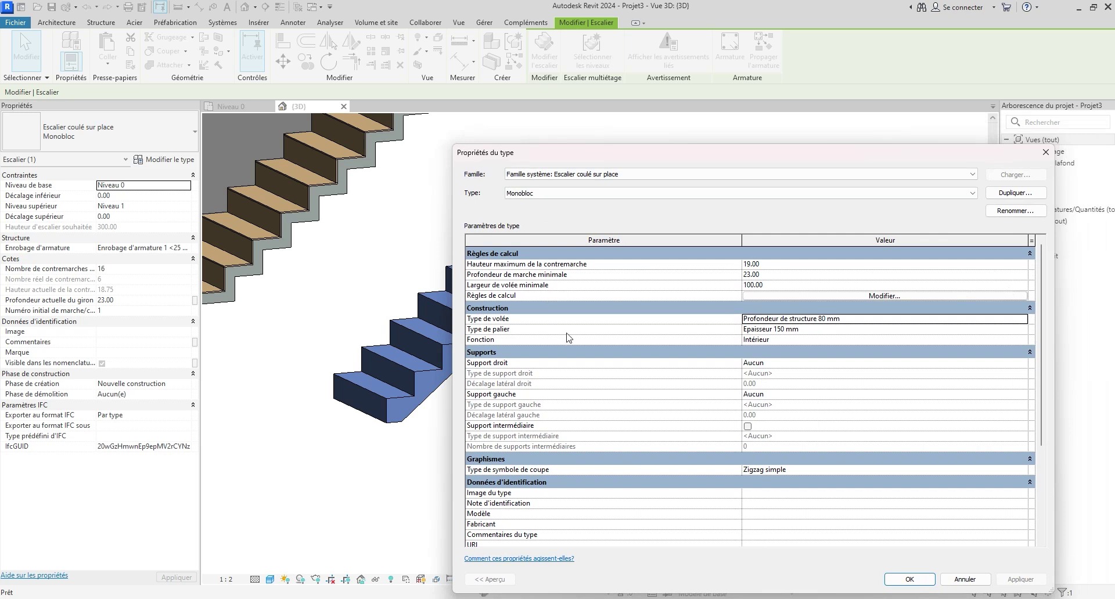
click(1024, 320)
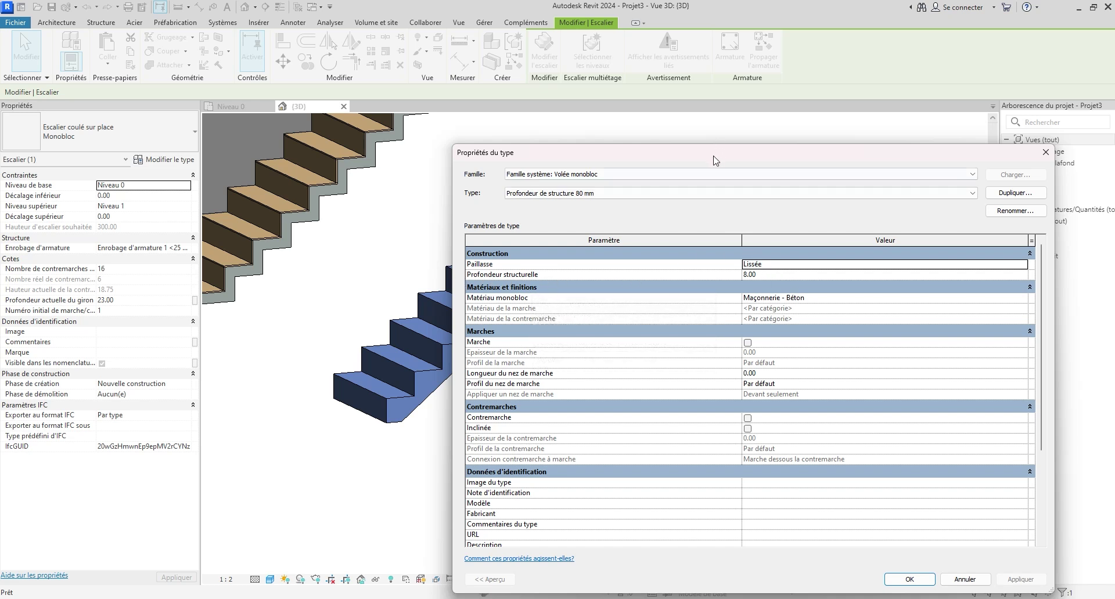
drag(714, 156, 809, 138)
click(867, 256)
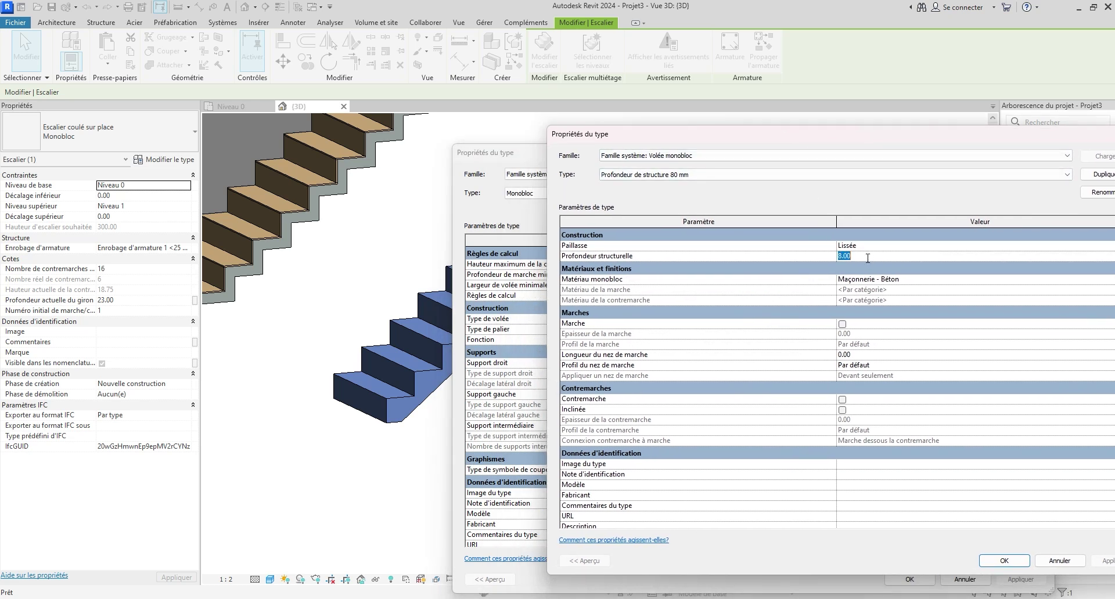
text(20)
click(1107, 561)
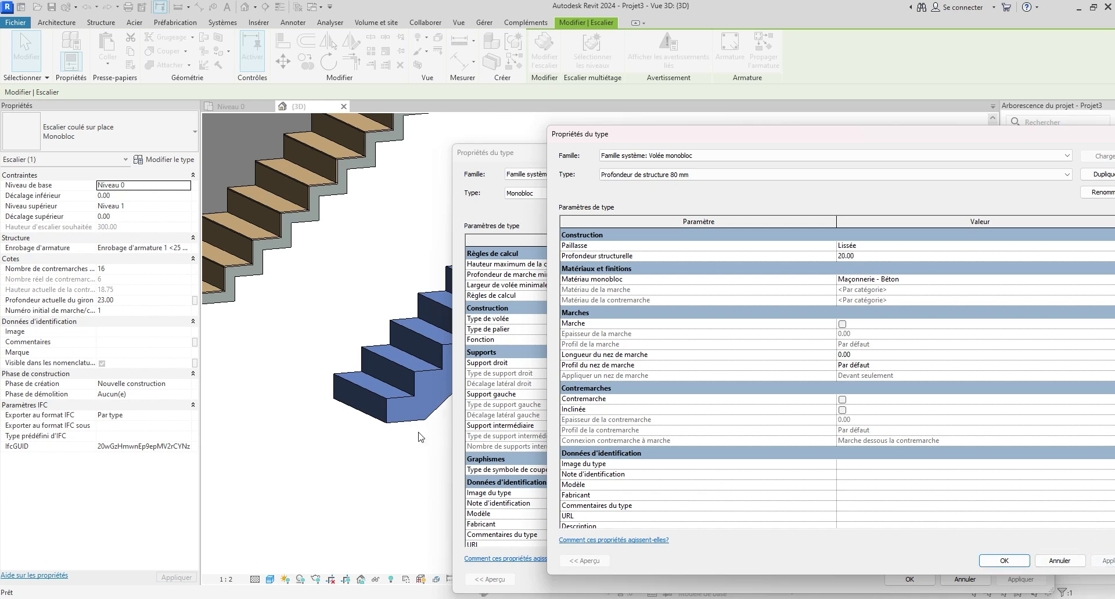
Step: Set the run type's structural depth to 100 and accept the run and stair type properties
click(879, 257)
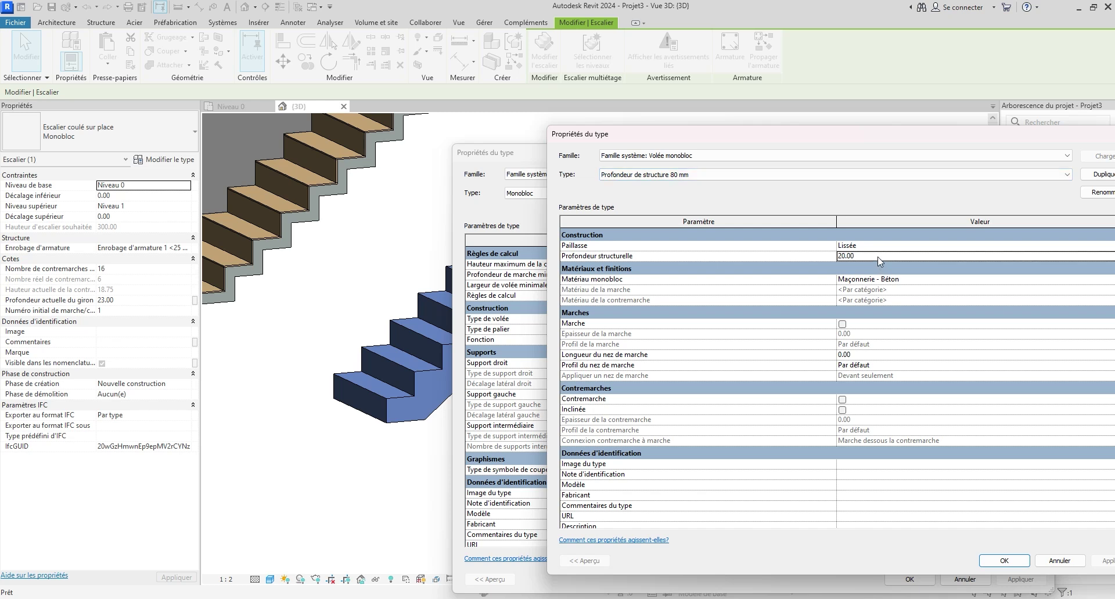
text(100)
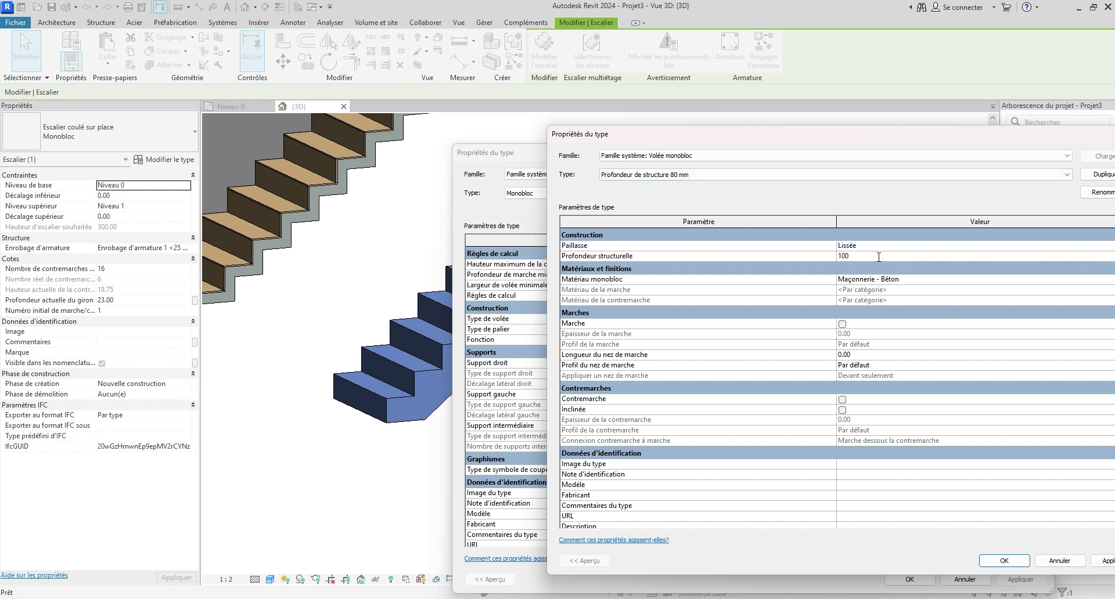
click(1107, 561)
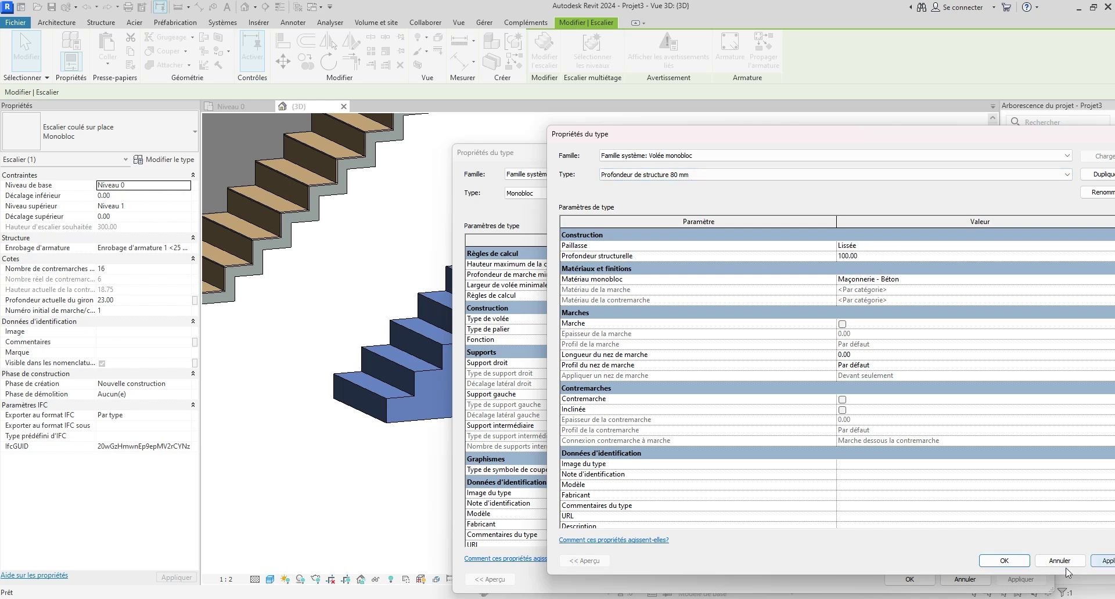
click(1004, 561)
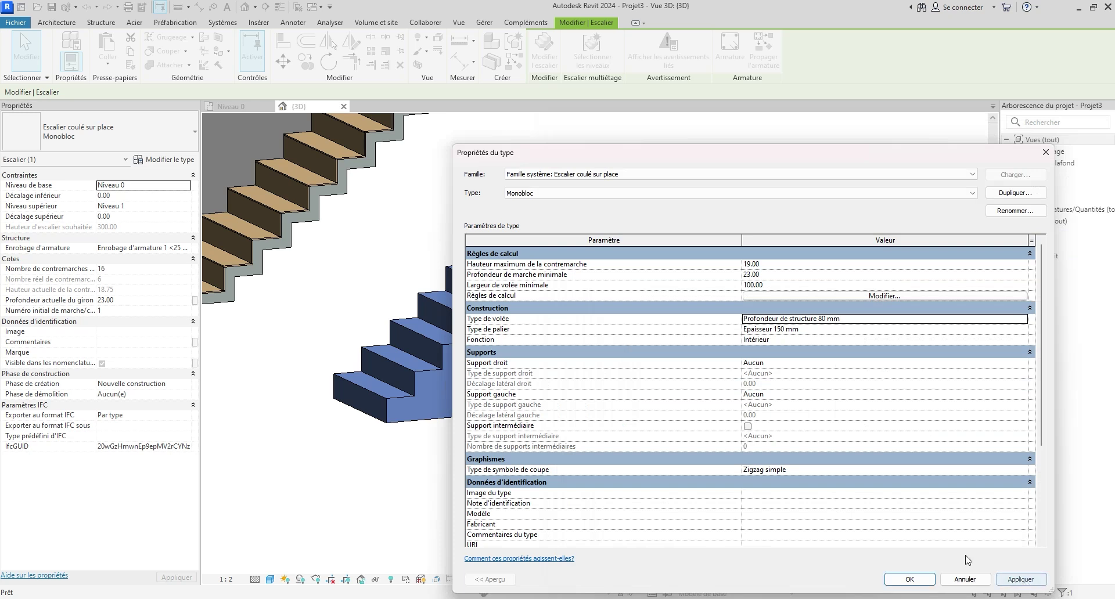
click(899, 579)
Step: Examine the short stair's solid body from several angles and compare it with the other stairs in the model
scroll(726, 386, up, 3)
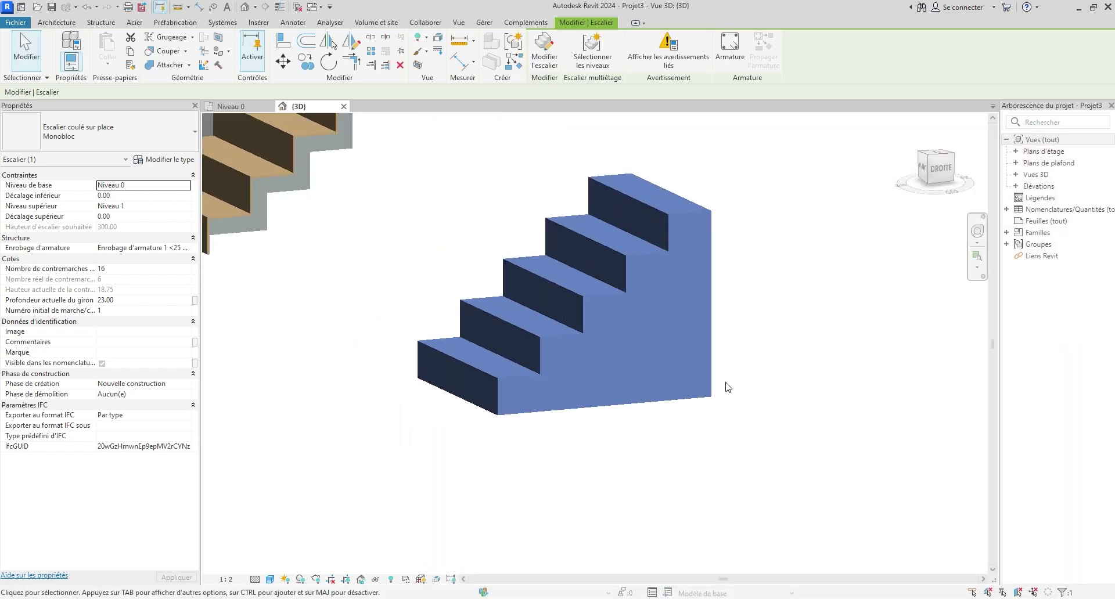
scroll(714, 379, down, 5)
scroll(668, 371, up, 1)
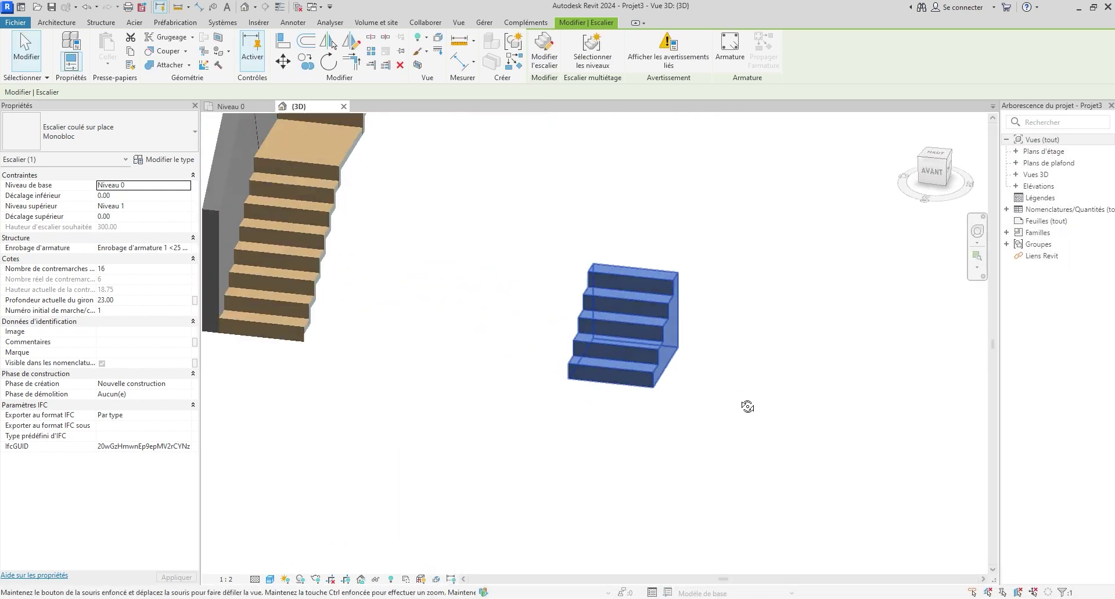
click(747, 403)
scroll(722, 399, up, 4)
scroll(552, 336, down, 2)
shift+middle_drag(552, 337, 822, 374)
scroll(782, 364, down, 6)
scroll(721, 360, down, 1)
middle_drag(743, 361, 720, 318)
scroll(714, 314, down, 3)
shift+middle_drag(523, 333, 572, 283)
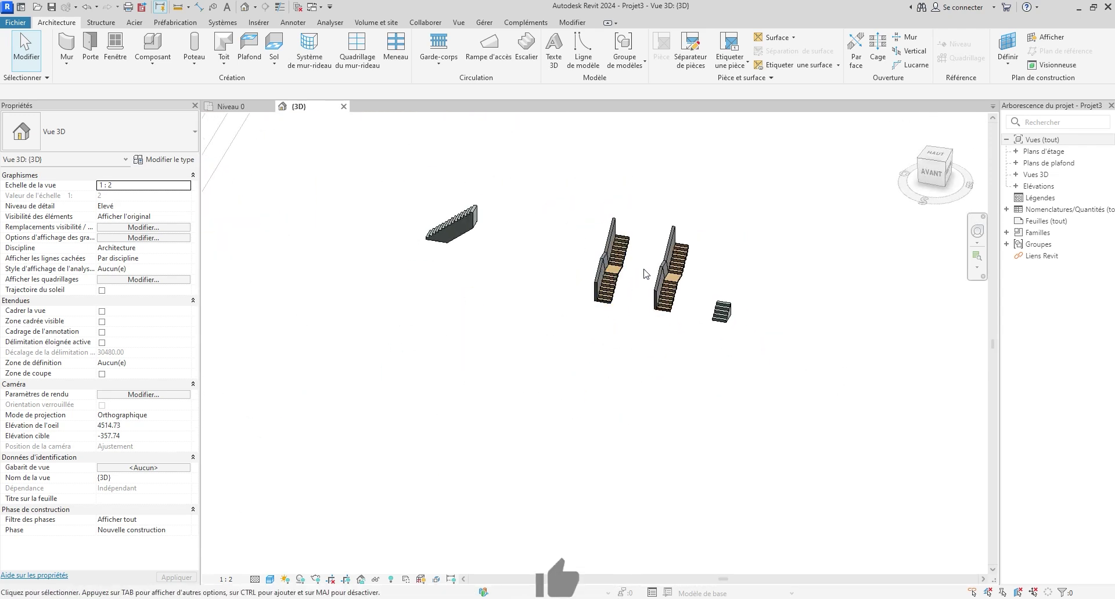